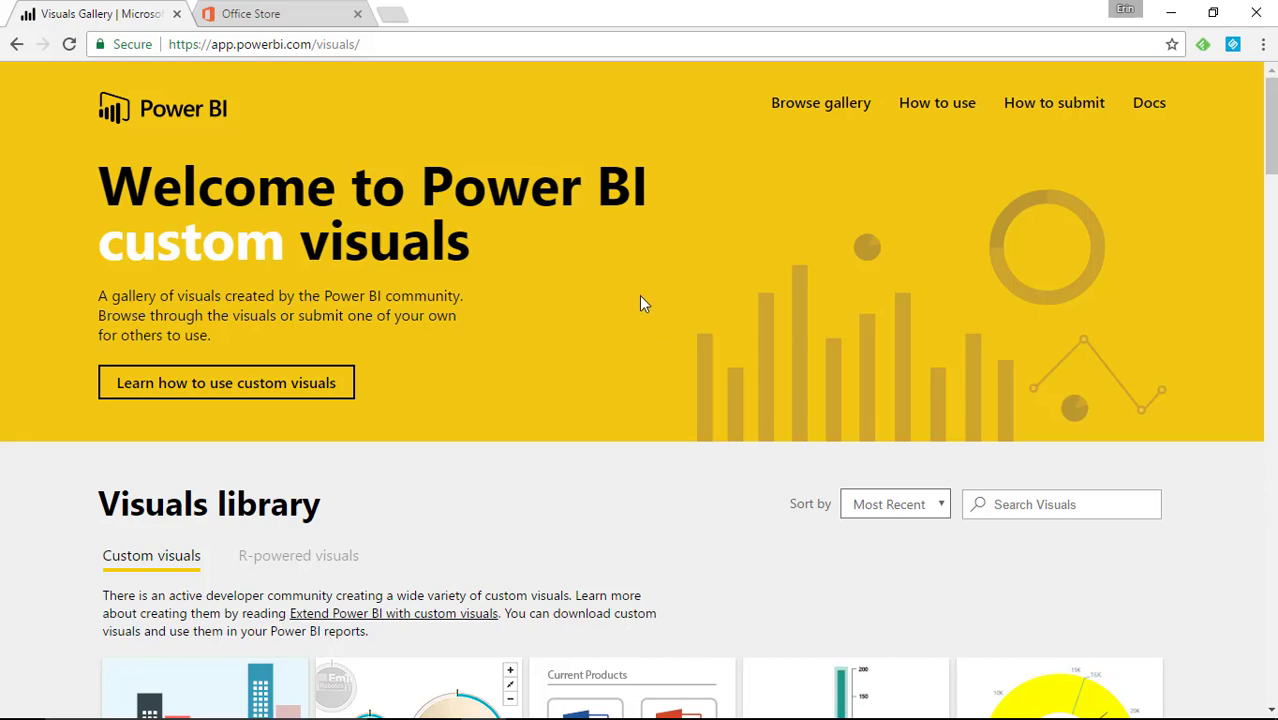
Step: Look through the custom visuals library in the Power BI visuals gallery
{"action": "scroll", "coordinate": [639, 295], "scroll_direction": "down", "scroll_amount": 10}
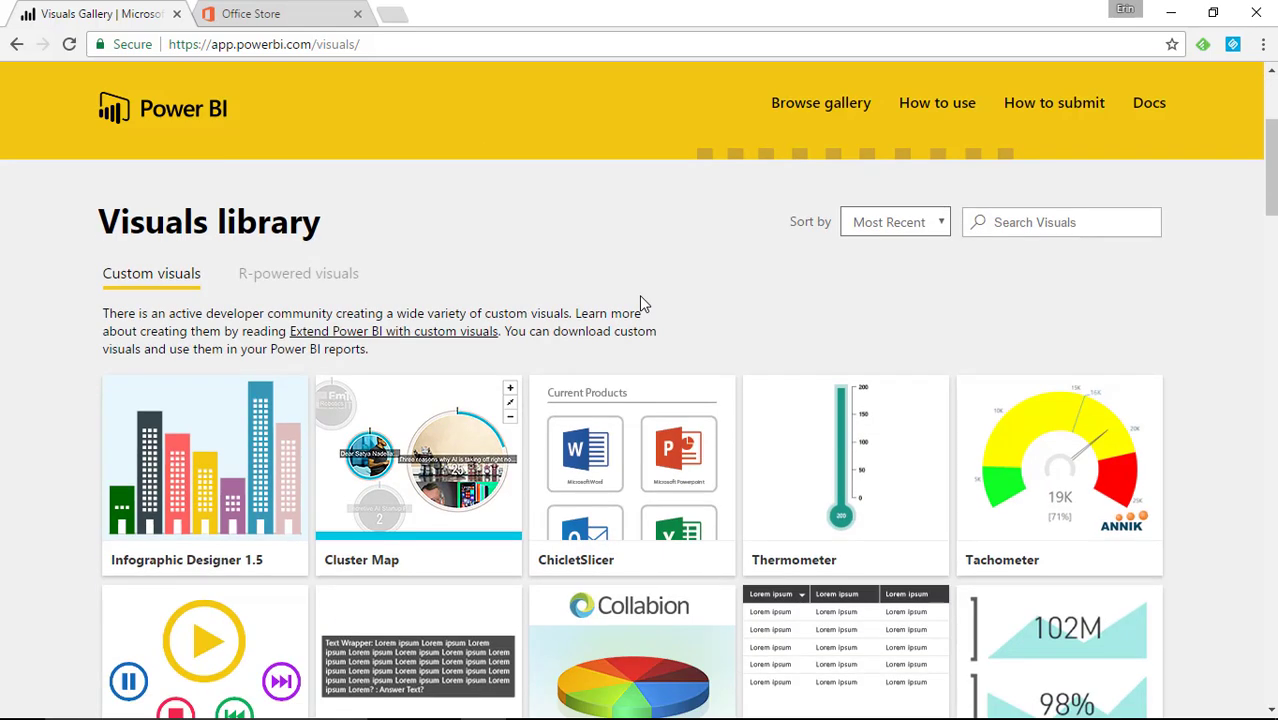
{"action": "scroll", "coordinate": [642, 305], "scroll_direction": "down", "scroll_amount": 3}
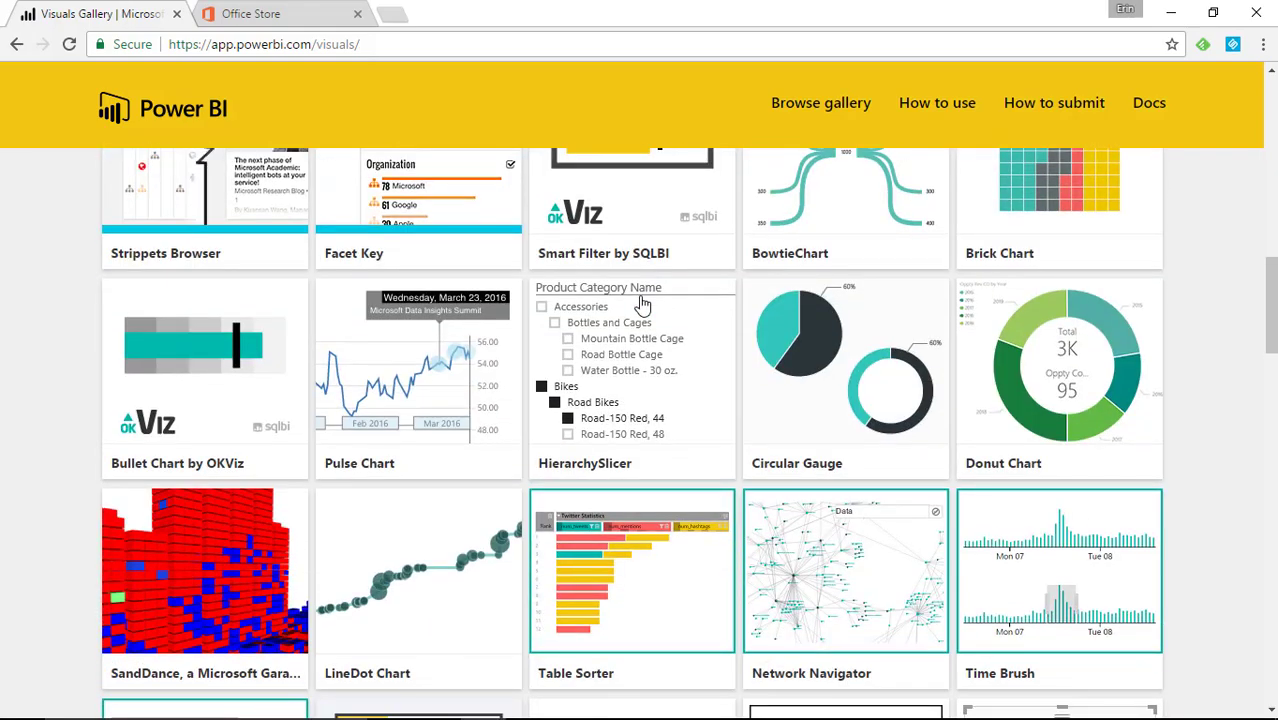
{"action": "scroll", "coordinate": [642, 303], "scroll_direction": "up", "scroll_amount": 10}
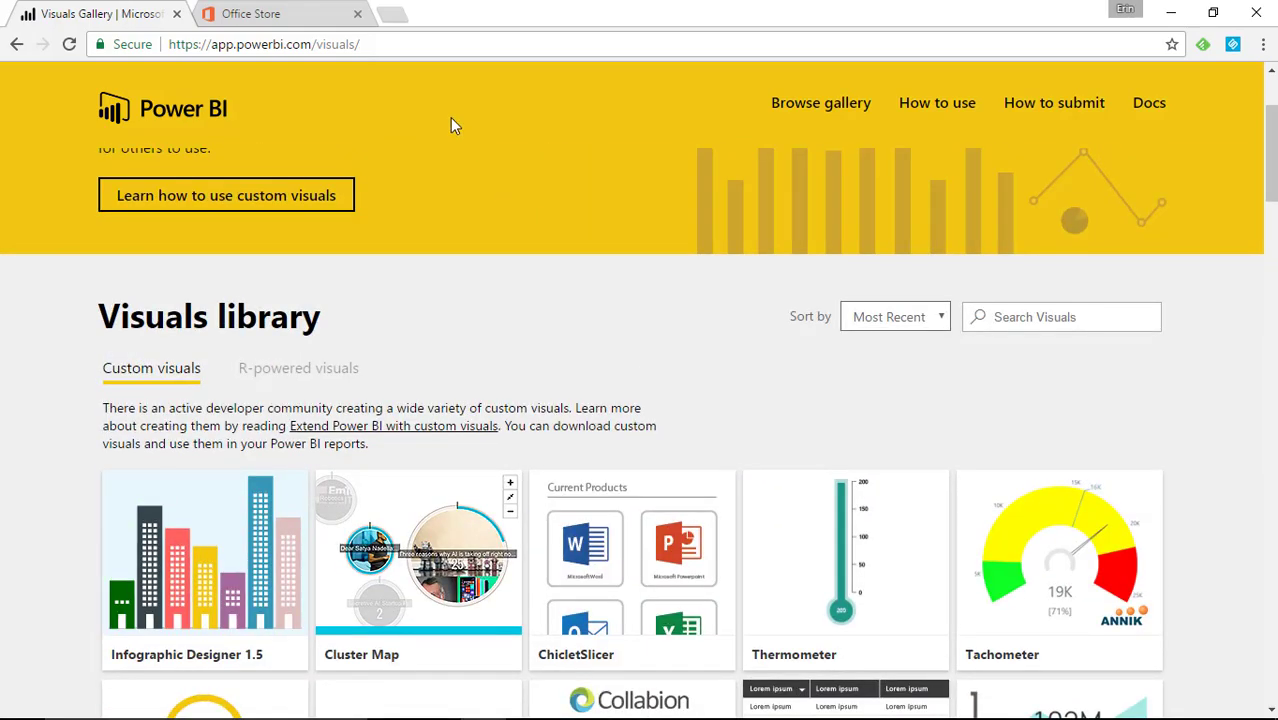
Step: Switch to the Office Store page and load store.office.com
{"action": "left_click", "coordinate": [290, 12]}
{"action": "left_click", "coordinate": [295, 44]}
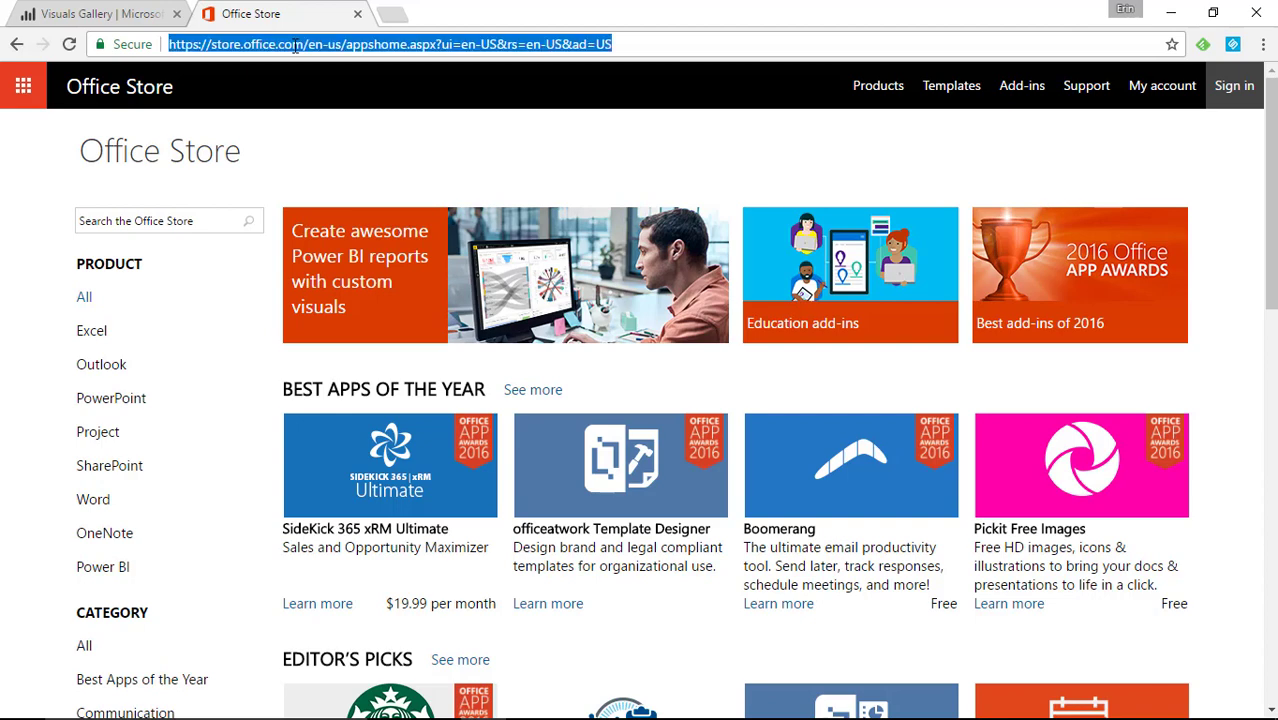
{"action": "type", "text": "store."}
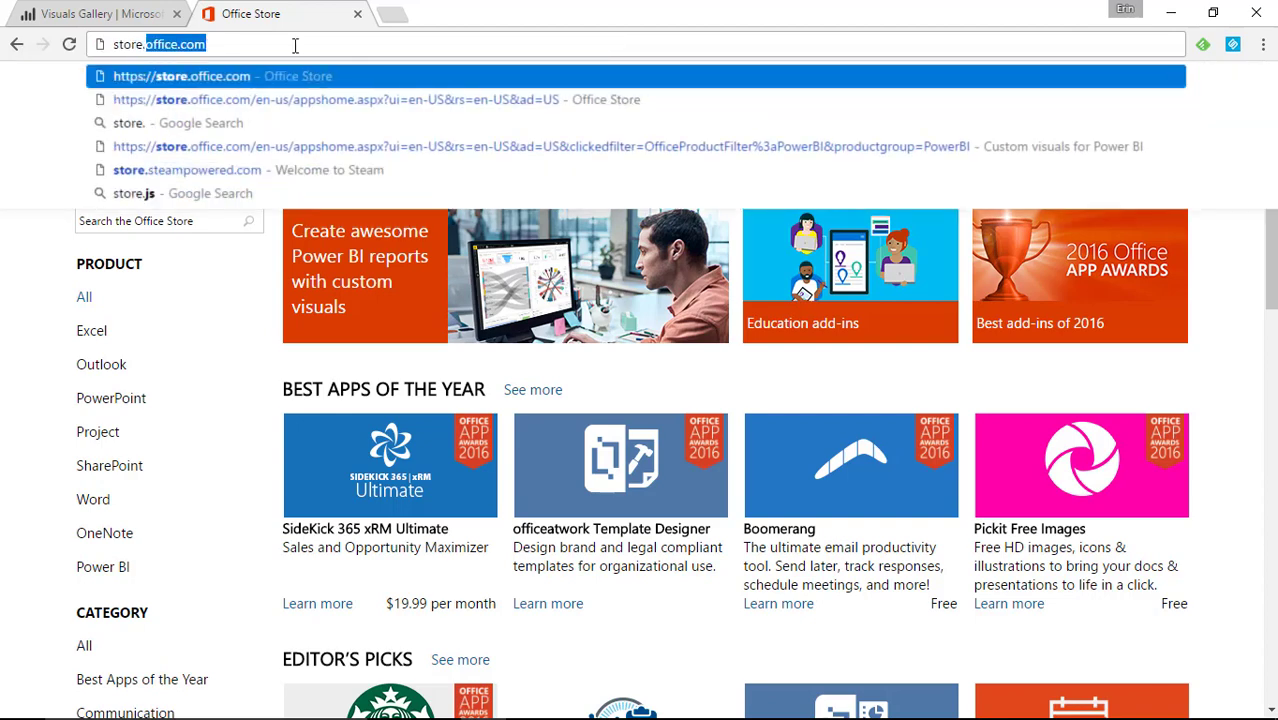
{"action": "key", "text": "Return"}
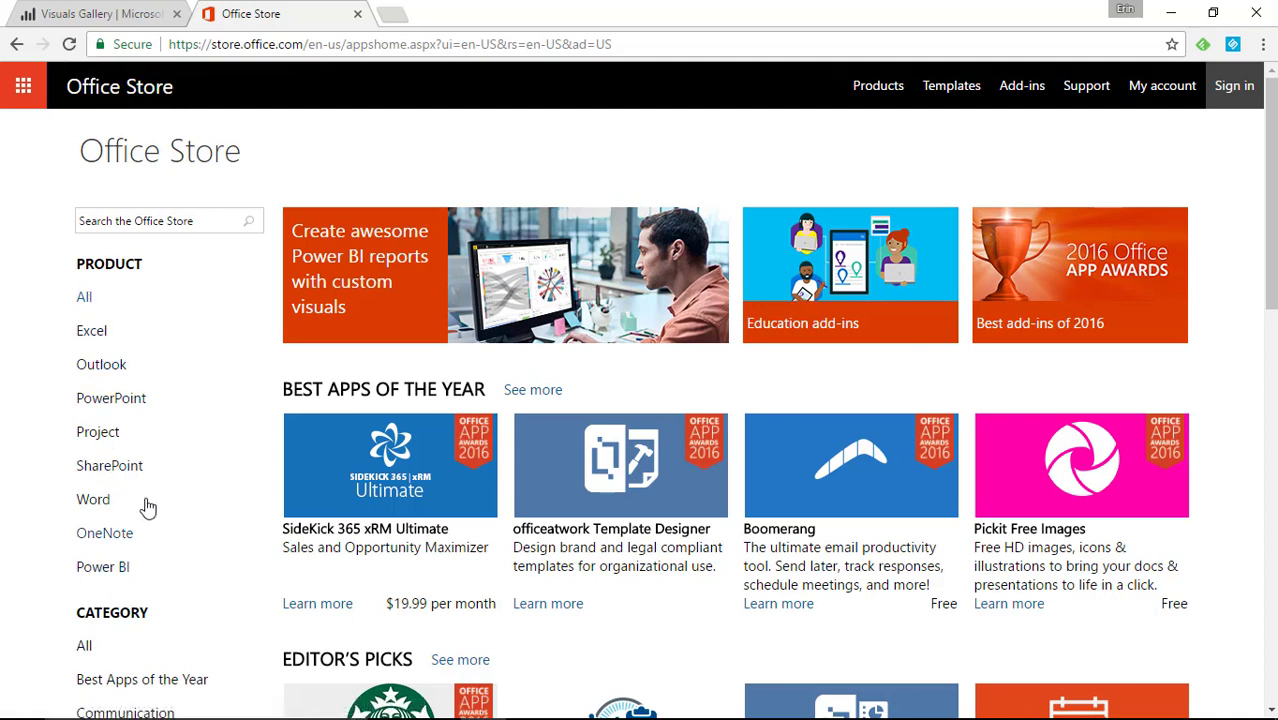
Step: Filter the Office Store to Power BI products and show the full list of custom visuals
{"action": "left_click", "coordinate": [100, 572]}
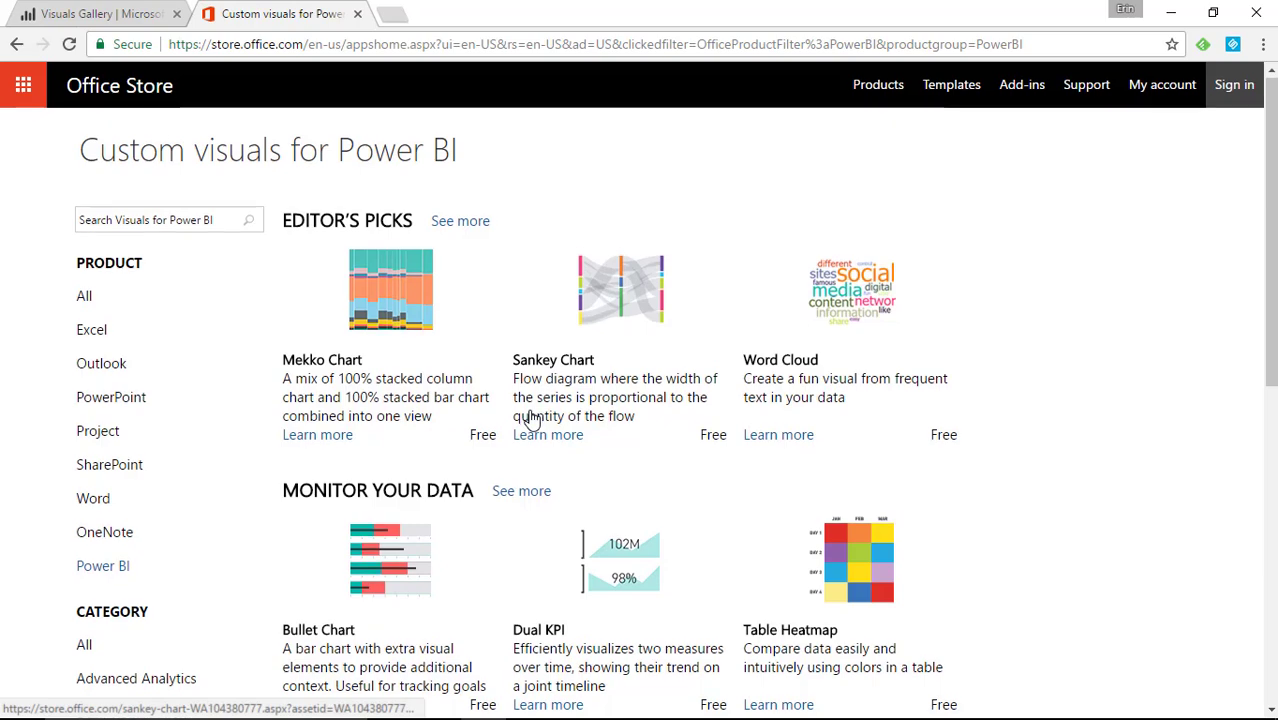
{"action": "scroll", "coordinate": [525, 418], "scroll_direction": "down", "scroll_amount": 5}
{"action": "scroll", "coordinate": [528, 419], "scroll_direction": "down", "scroll_amount": 2}
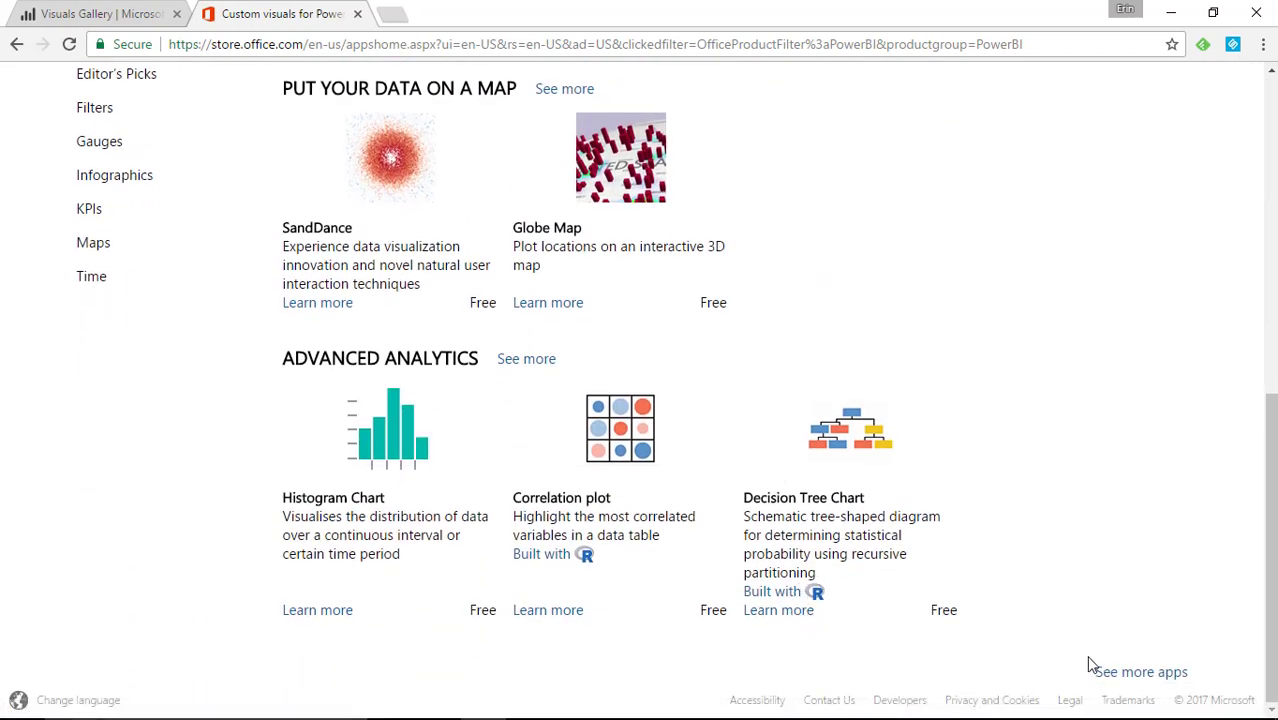
{"action": "left_click", "coordinate": [1133, 680]}
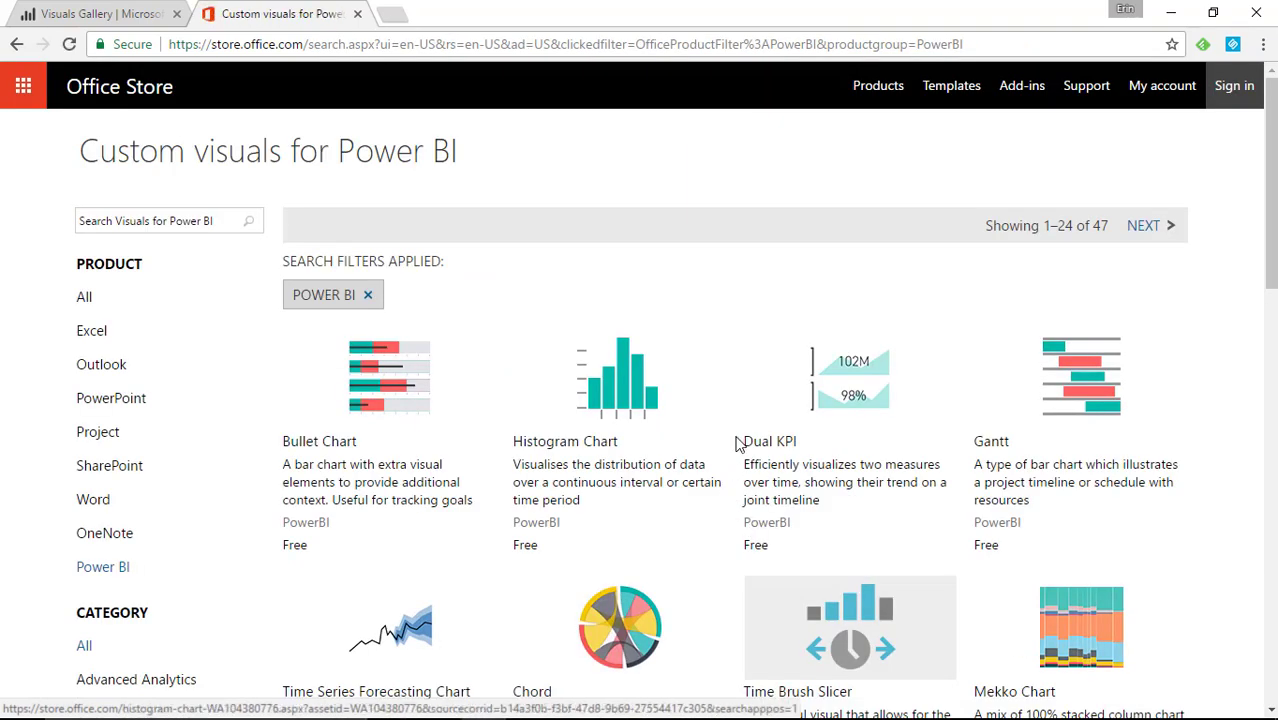
Step: Find the Network Navigator Chart among the Power BI visuals, open its details and add it
{"action": "scroll", "coordinate": [741, 416], "scroll_direction": "down", "scroll_amount": 5}
{"action": "scroll", "coordinate": [741, 416], "scroll_direction": "down", "scroll_amount": 9}
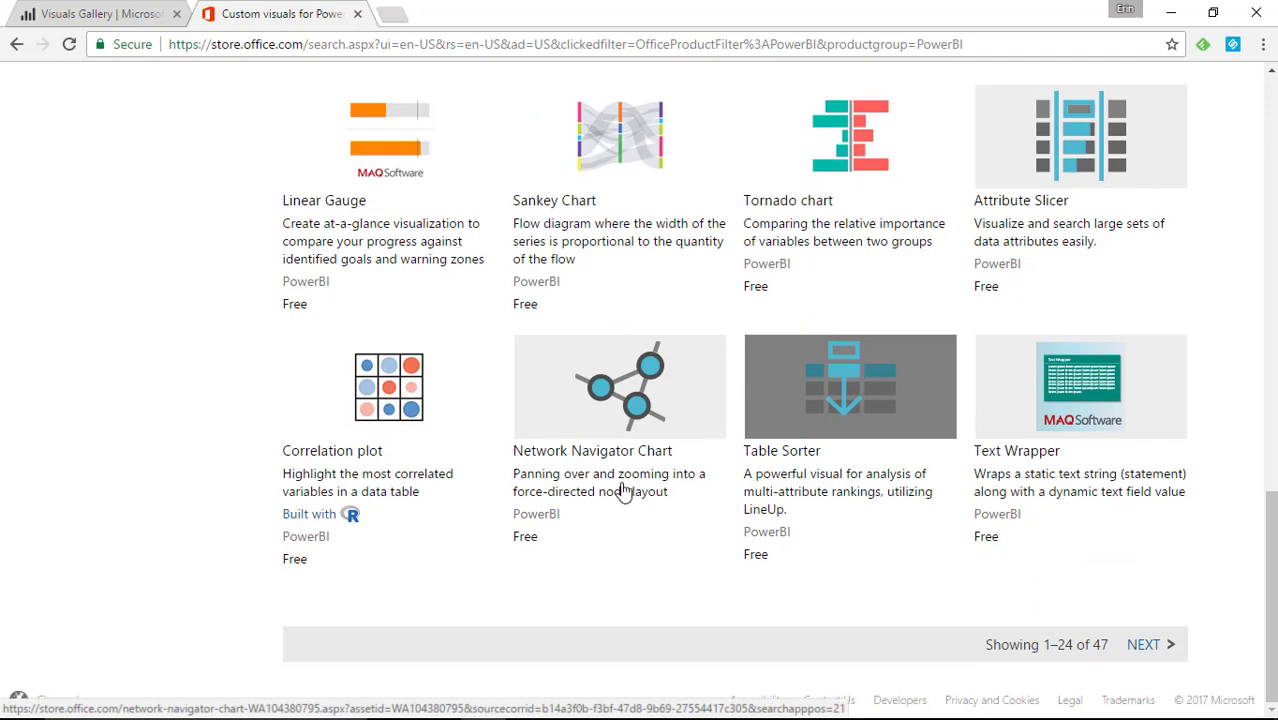
{"action": "left_click", "coordinate": [597, 501]}
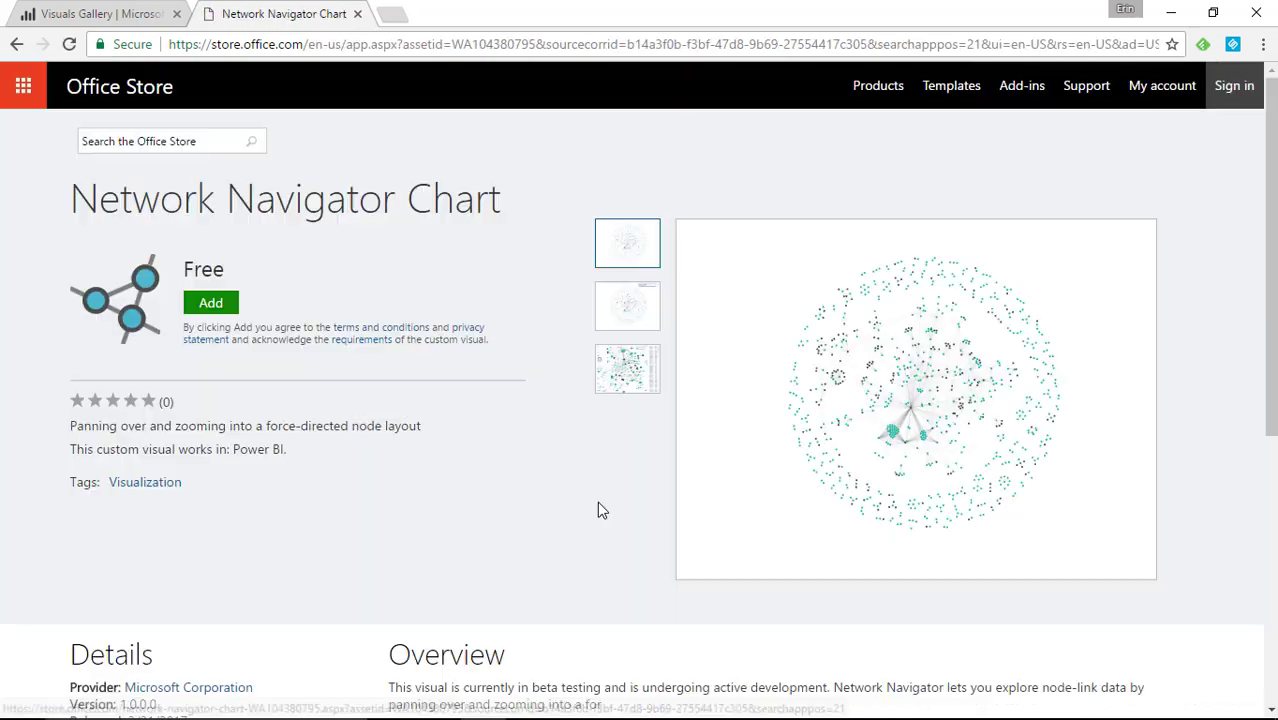
{"action": "left_click", "coordinate": [210, 303]}
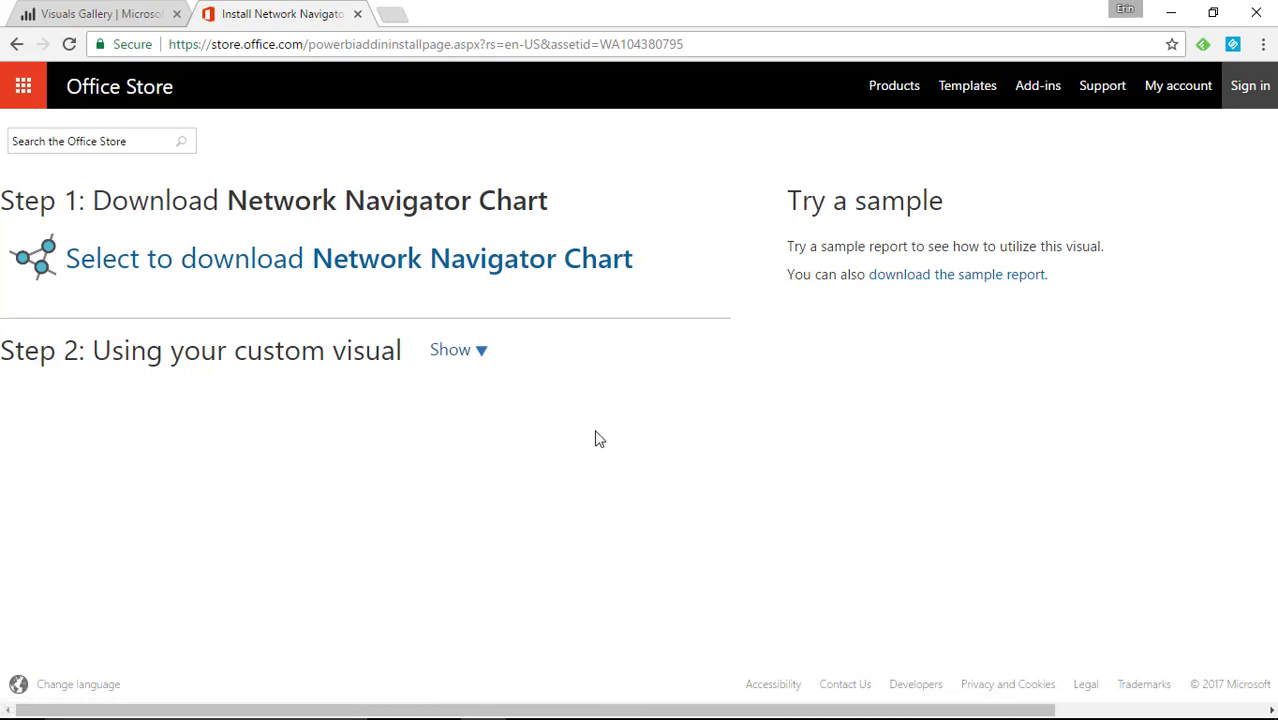
Step: Expand the instructions for using the custom visual and read through the import directions
{"action": "left_click", "coordinate": [479, 358]}
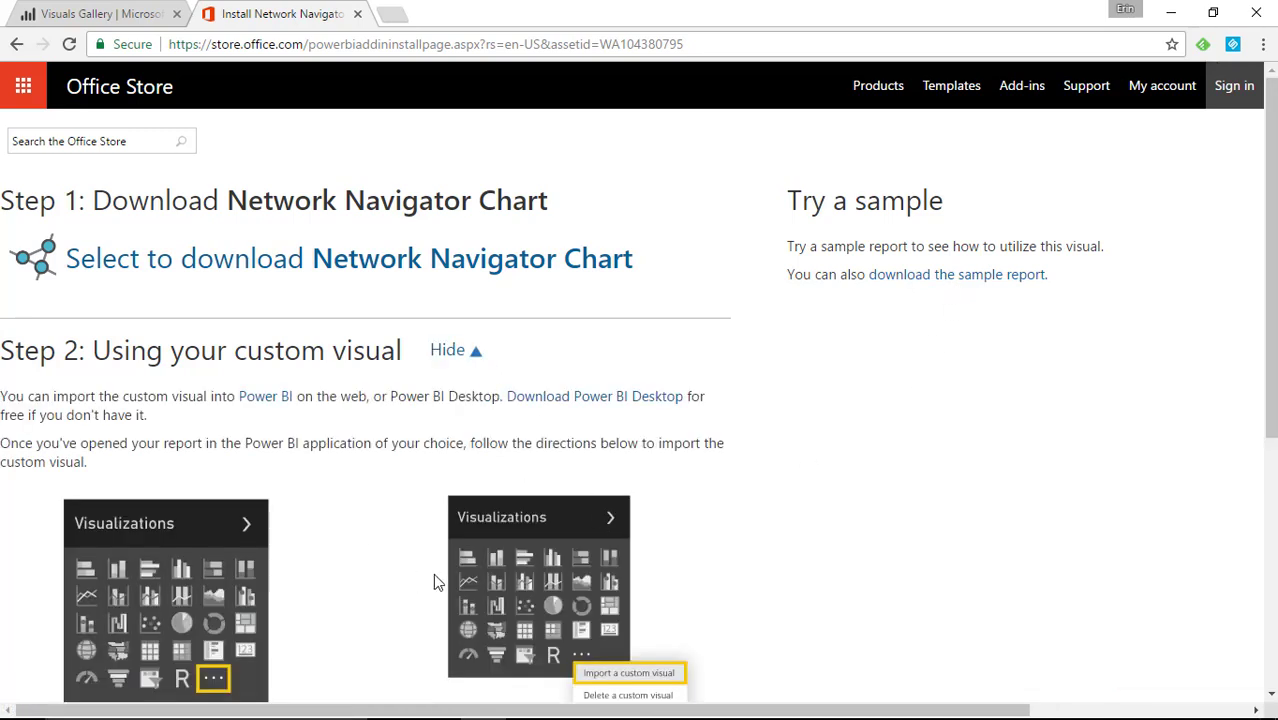
{"action": "scroll", "coordinate": [433, 583], "scroll_direction": "down", "scroll_amount": 5}
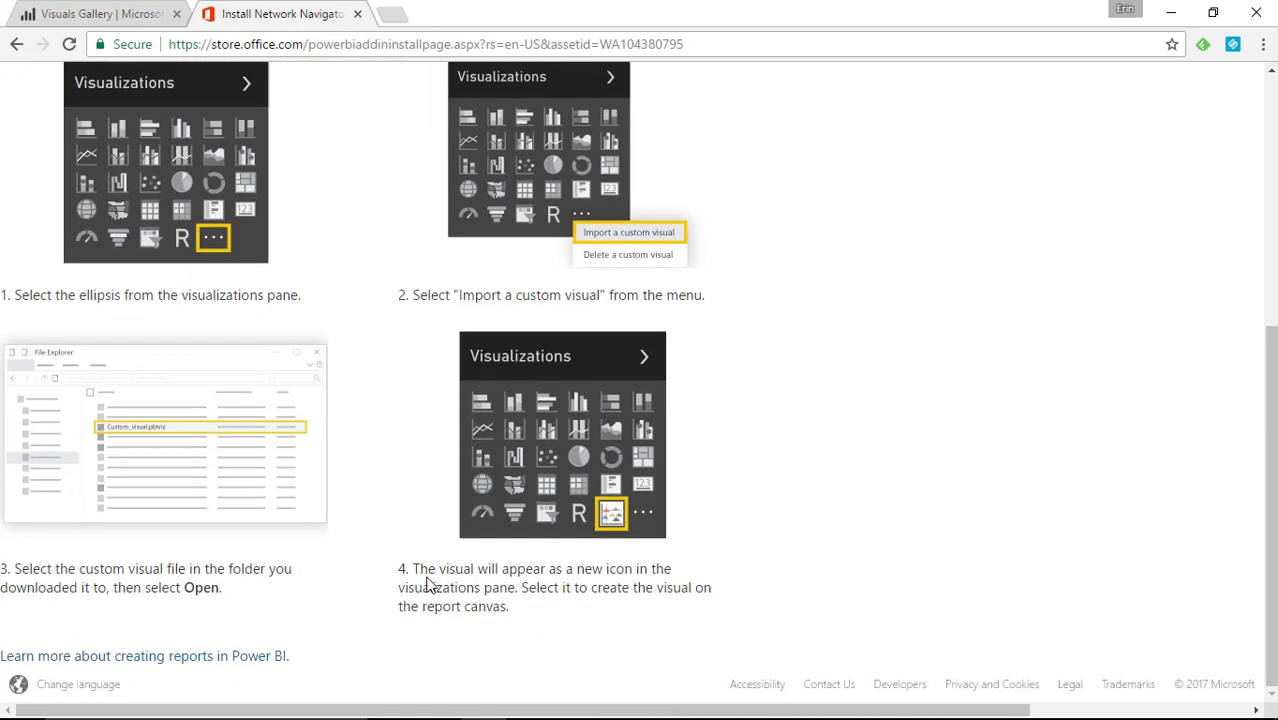
{"action": "scroll", "coordinate": [428, 572], "scroll_direction": "up", "scroll_amount": 5}
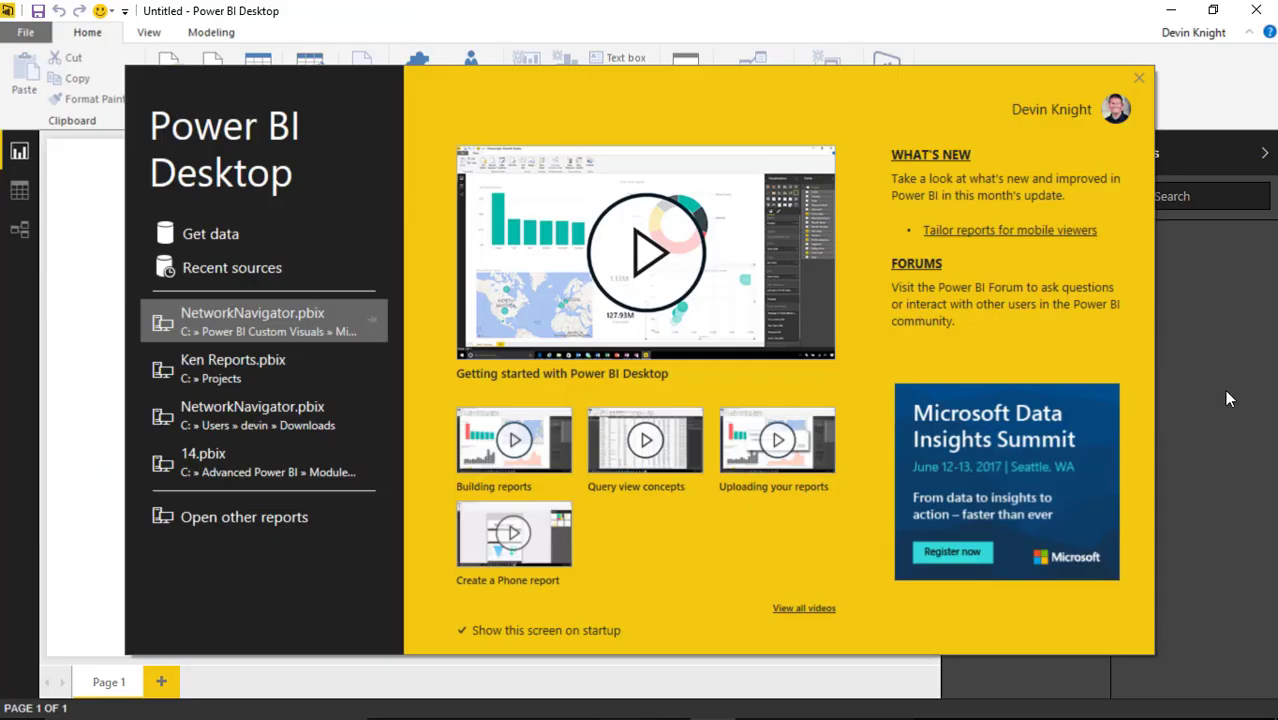
Step: In Power BI Desktop, dismiss the start screen and load the Page Visits table from the Excel workbook Blog Visits Network.xlsx
{"action": "left_click", "coordinate": [1139, 78]}
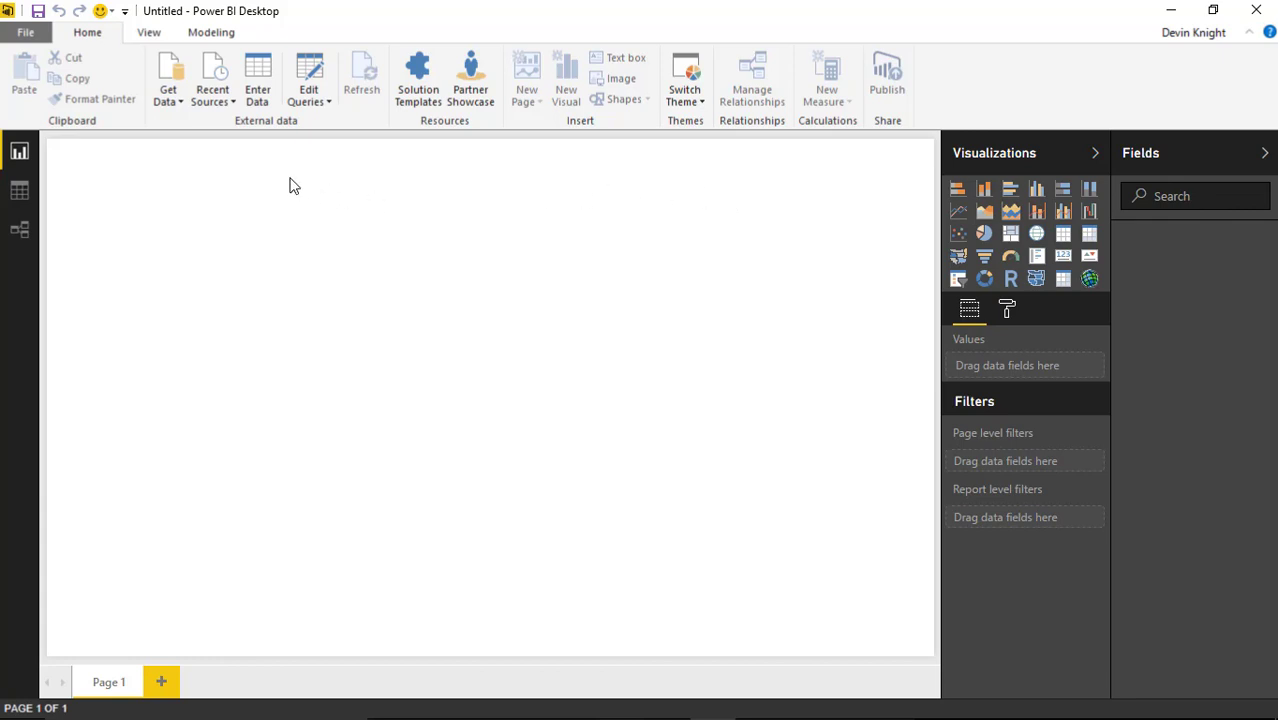
{"action": "left_click", "coordinate": [168, 100]}
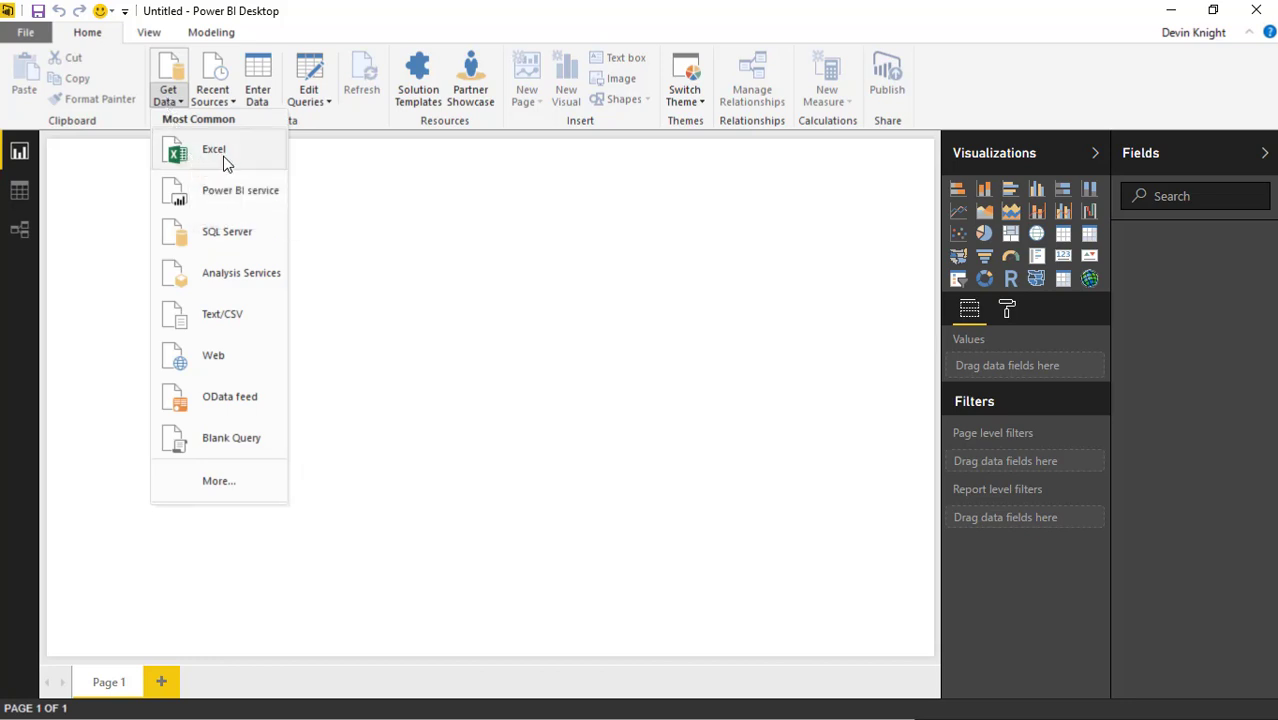
{"action": "left_click", "coordinate": [224, 155]}
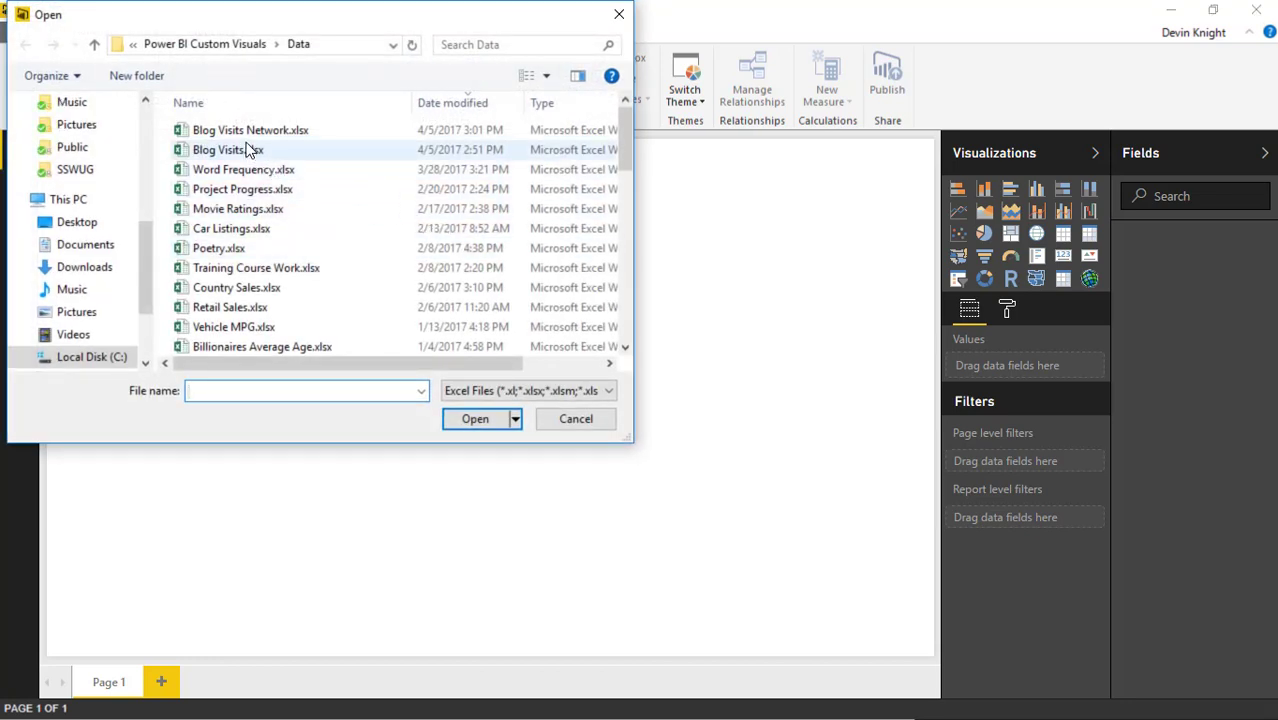
{"action": "left_click", "coordinate": [256, 136]}
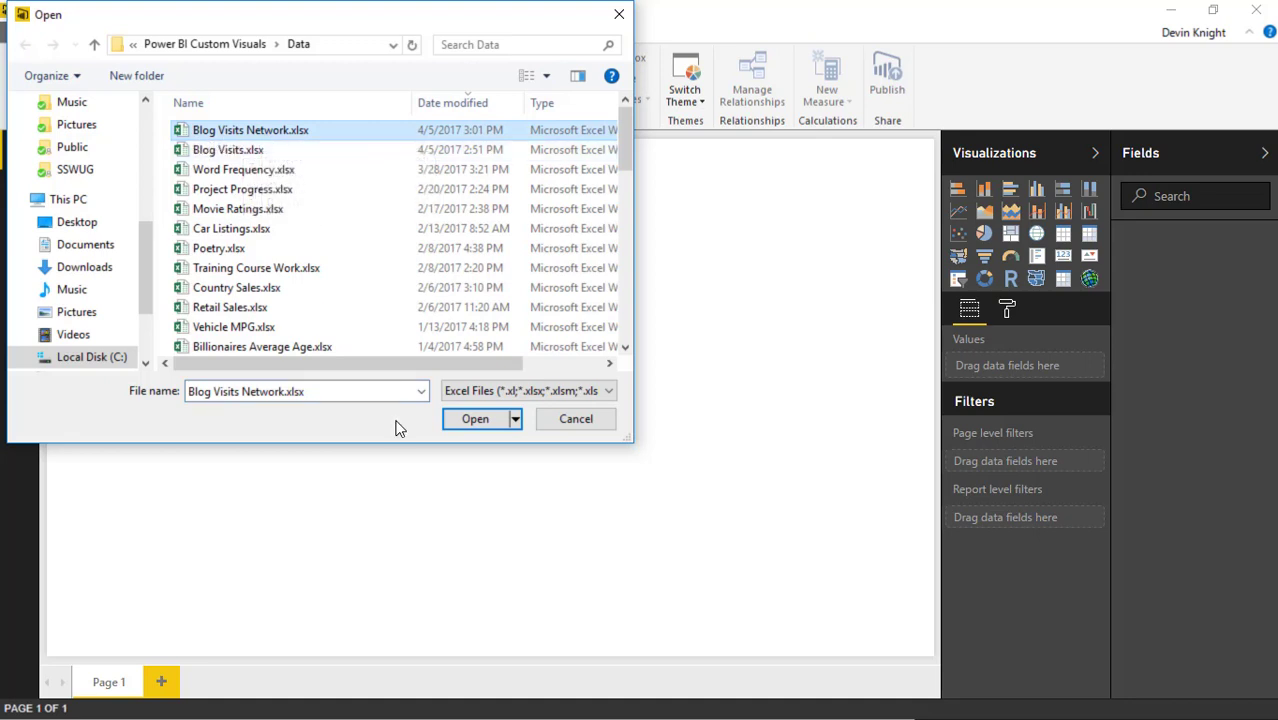
{"action": "left_click", "coordinate": [486, 427]}
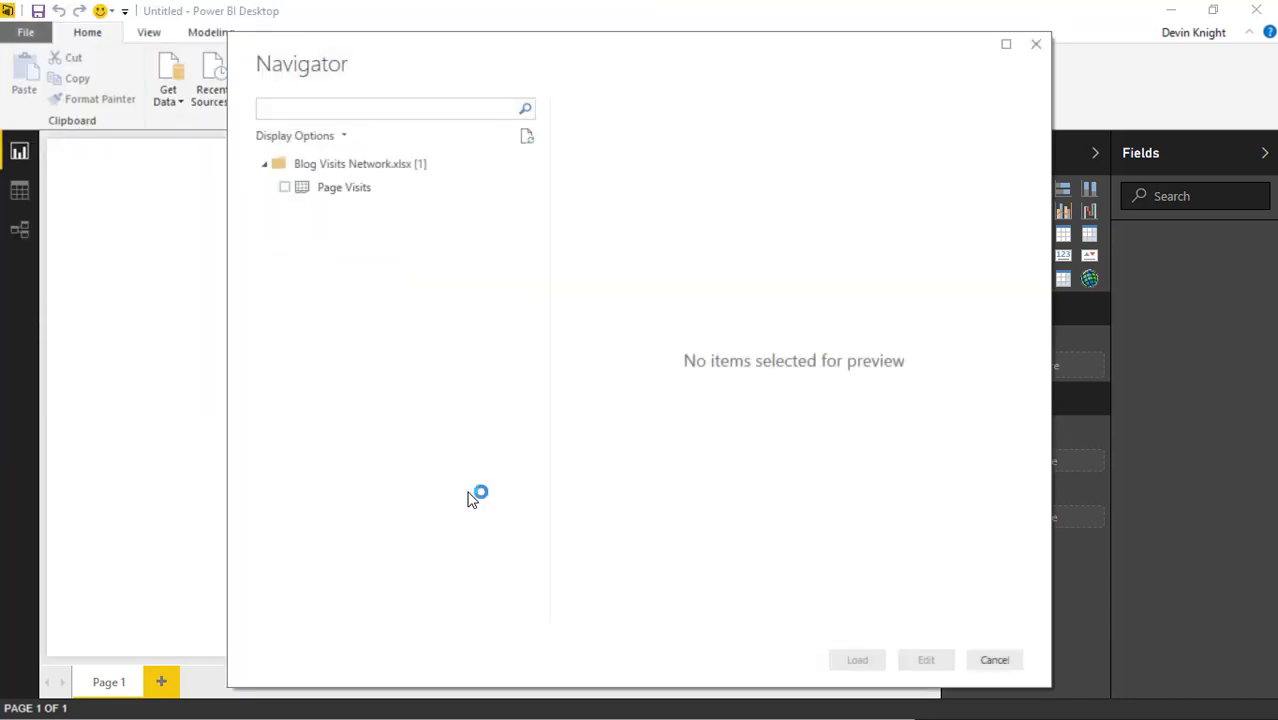
{"action": "left_click", "coordinate": [285, 188]}
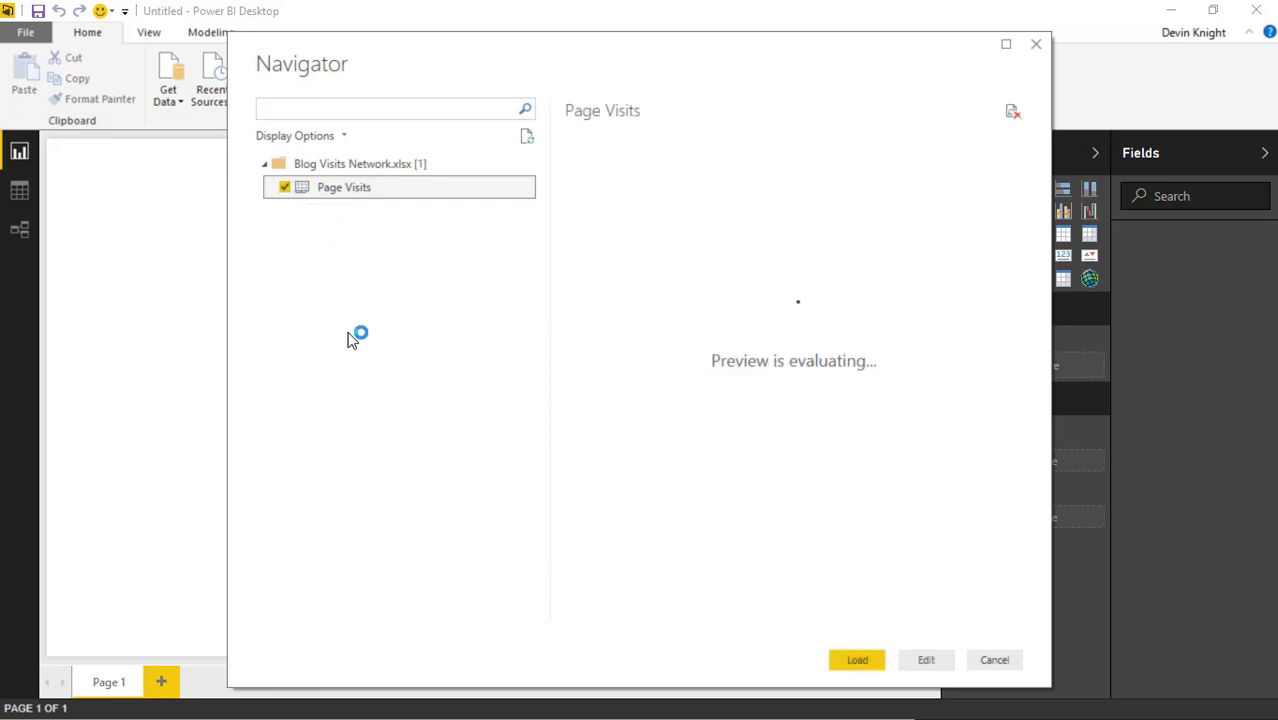
{"action": "left_click", "coordinate": [857, 661]}
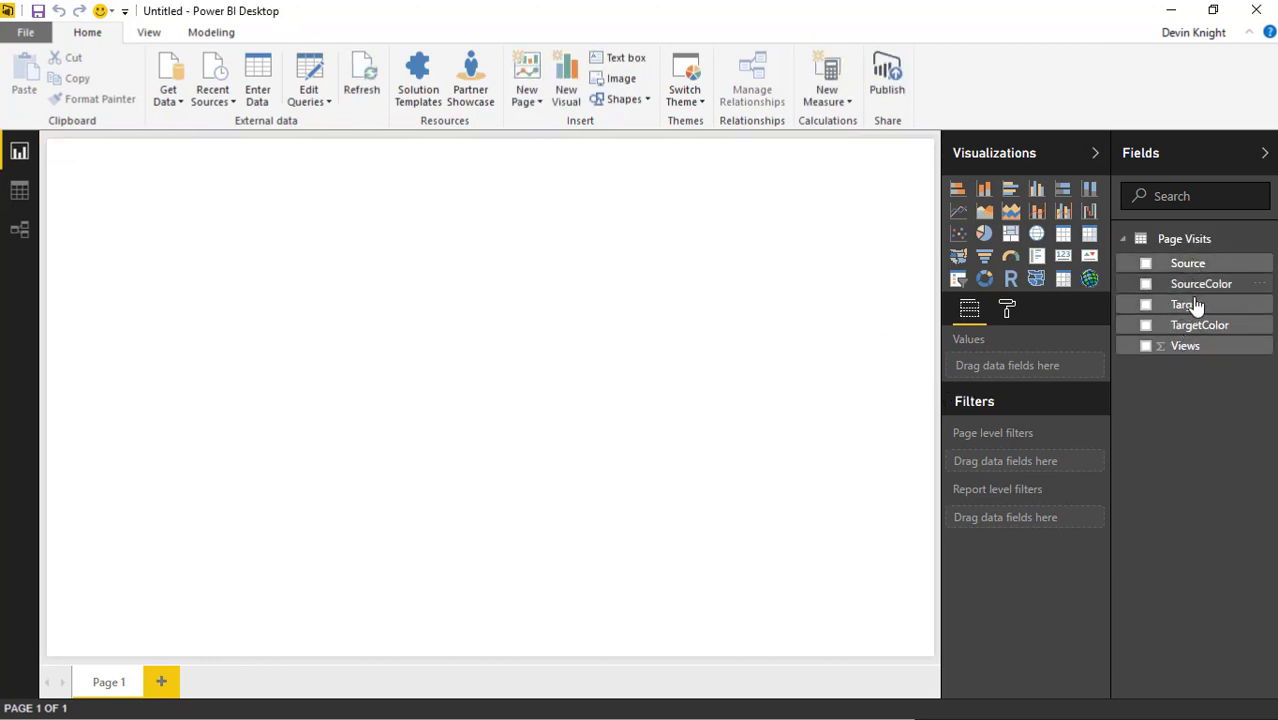
Step: Examine the rows and columns of the Page Visits table, and return to the report page
{"action": "left_click", "coordinate": [28, 189]}
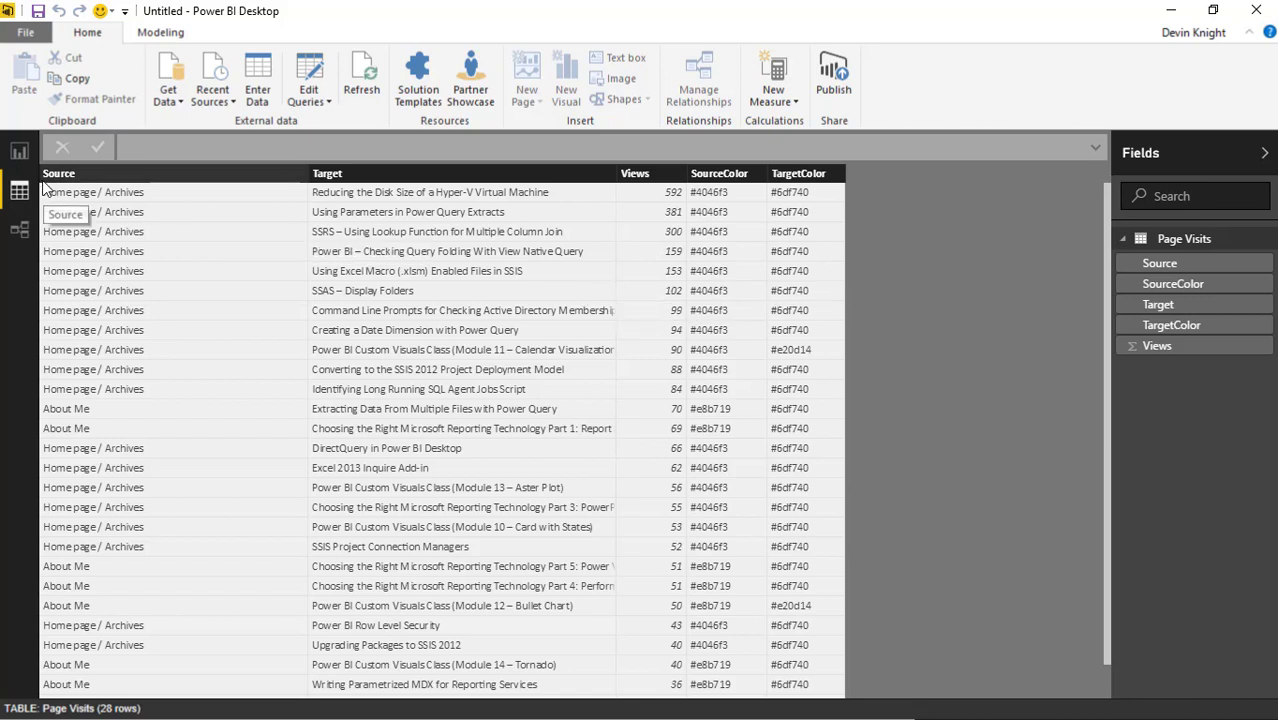
{"action": "left_click", "coordinate": [21, 151]}
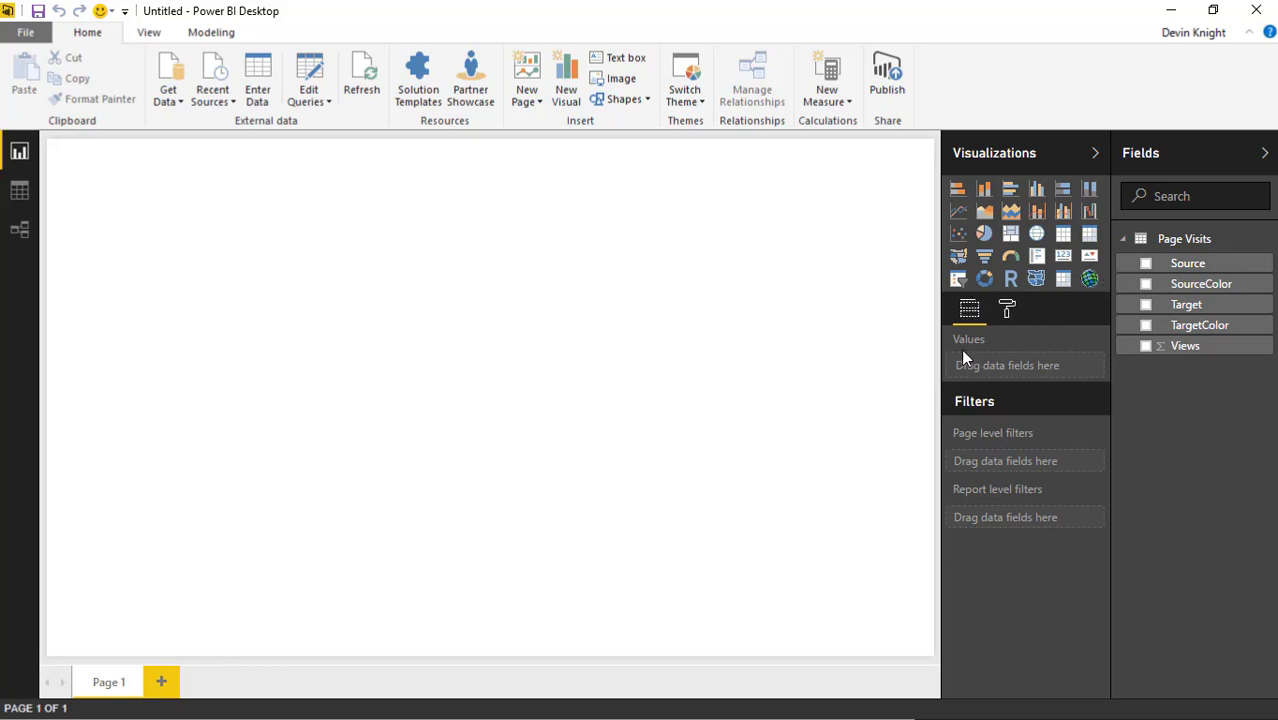
Step: Widen the list of visualizations and import the custom visual NetworkNavigator.0.11.2.pbiviz from the Custom Visuals folder
{"action": "left_click_drag", "start_coordinate": [940, 357], "coordinate": [912, 360]}
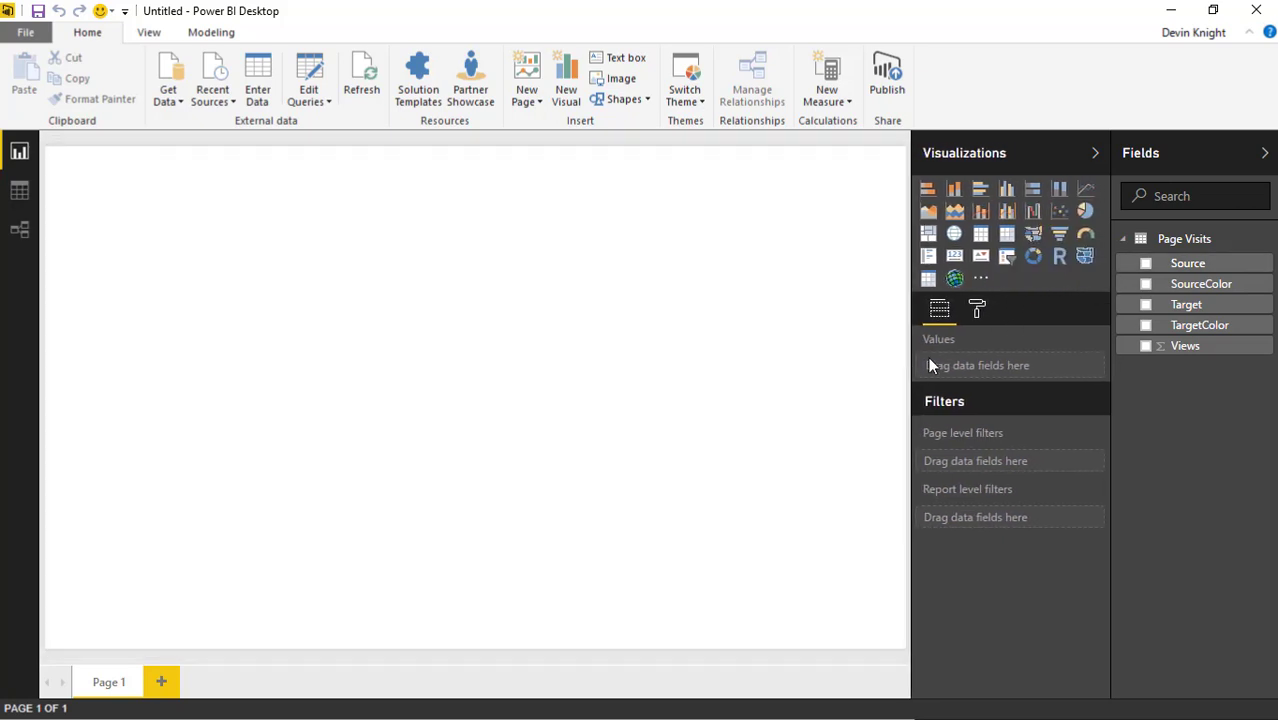
{"action": "left_click", "coordinate": [981, 283]}
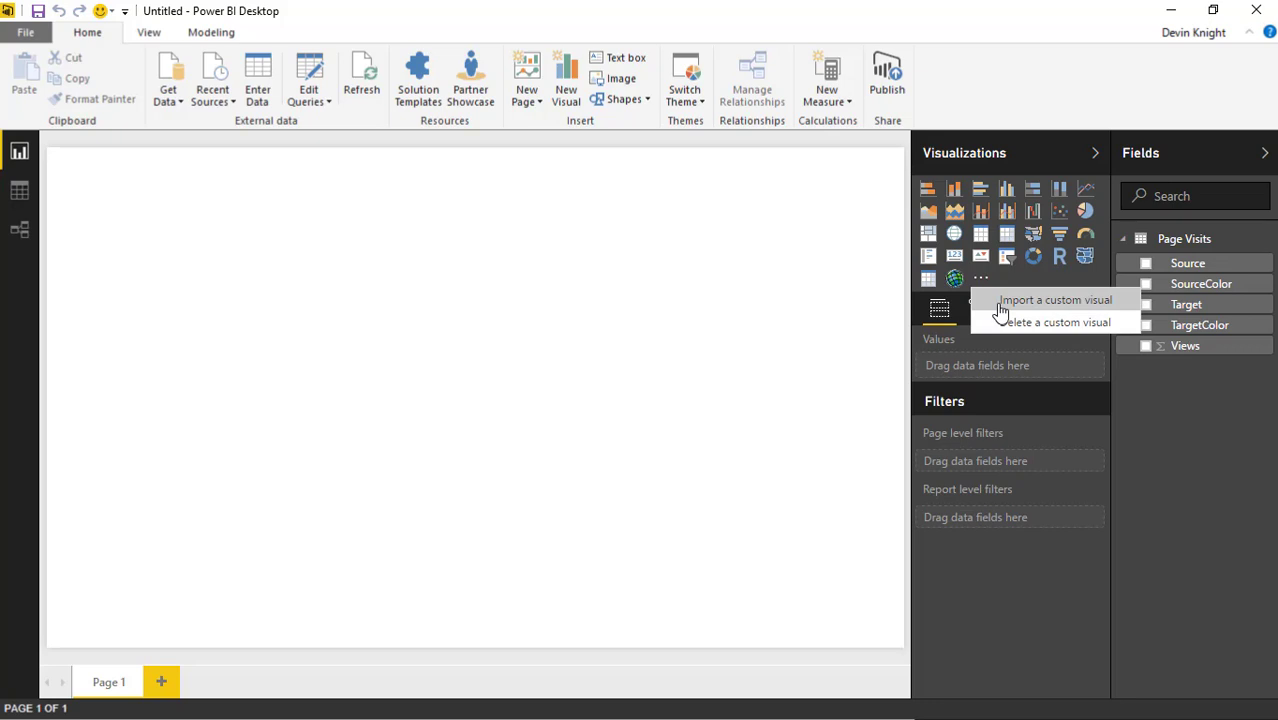
{"action": "left_click", "coordinate": [1005, 302]}
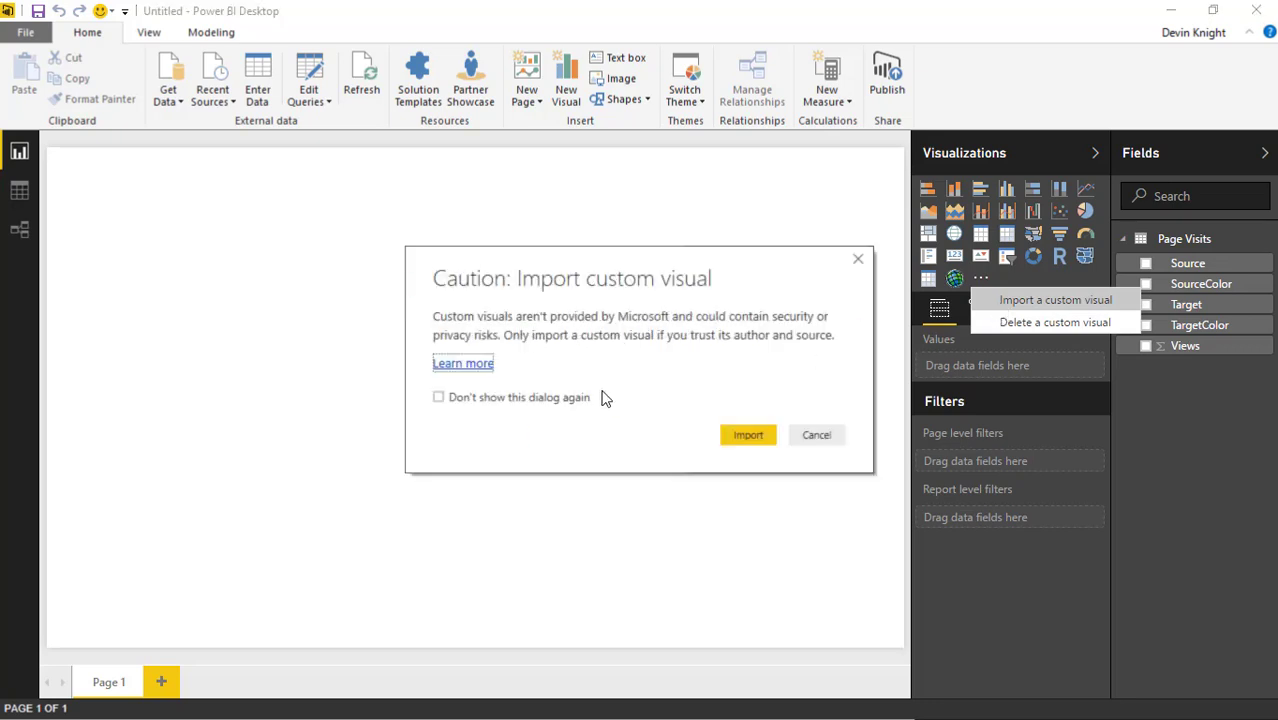
{"action": "left_click", "coordinate": [738, 440]}
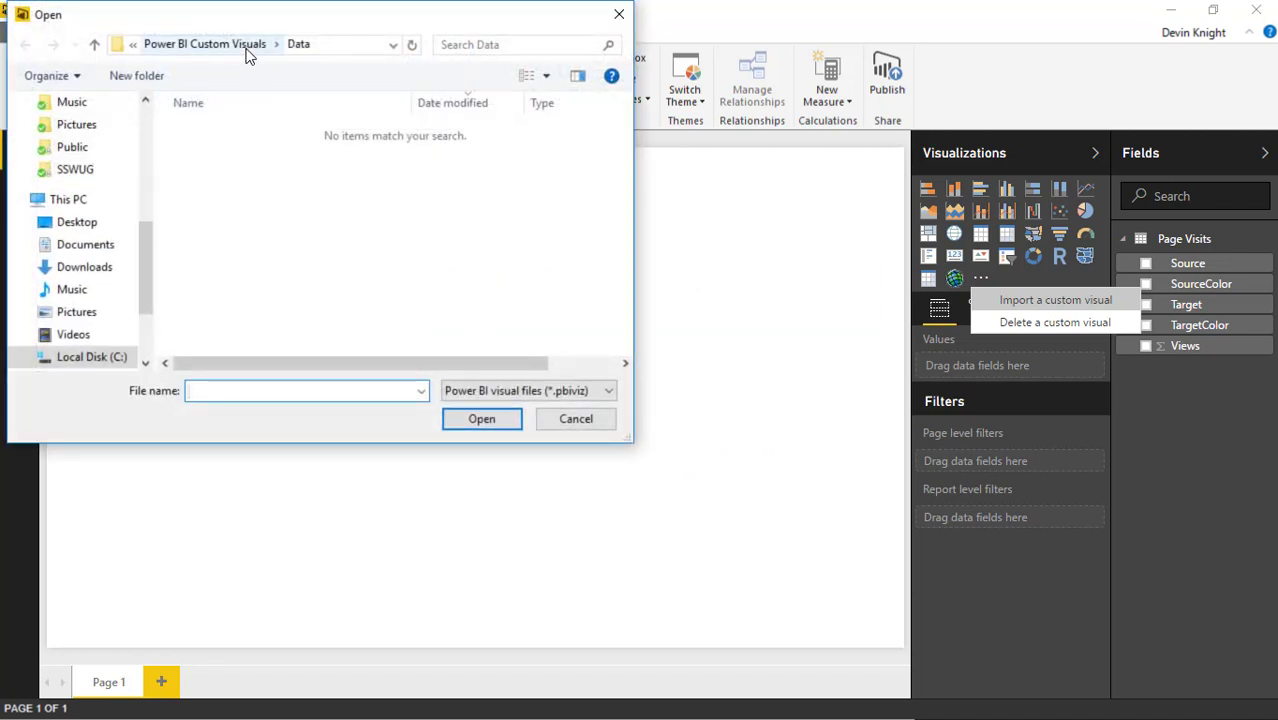
{"action": "left_click", "coordinate": [245, 48]}
{"action": "left_click", "coordinate": [242, 132]}
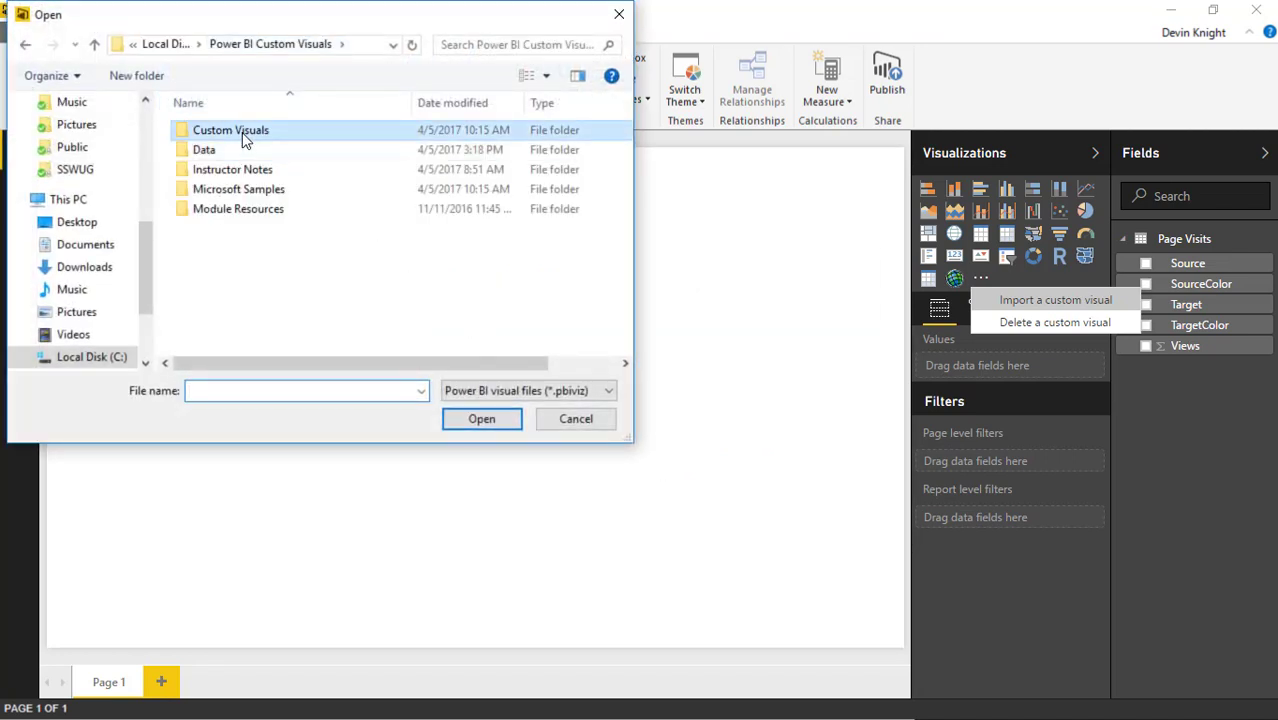
{"action": "double_click", "coordinate": [242, 132]}
{"action": "left_click", "coordinate": [284, 130]}
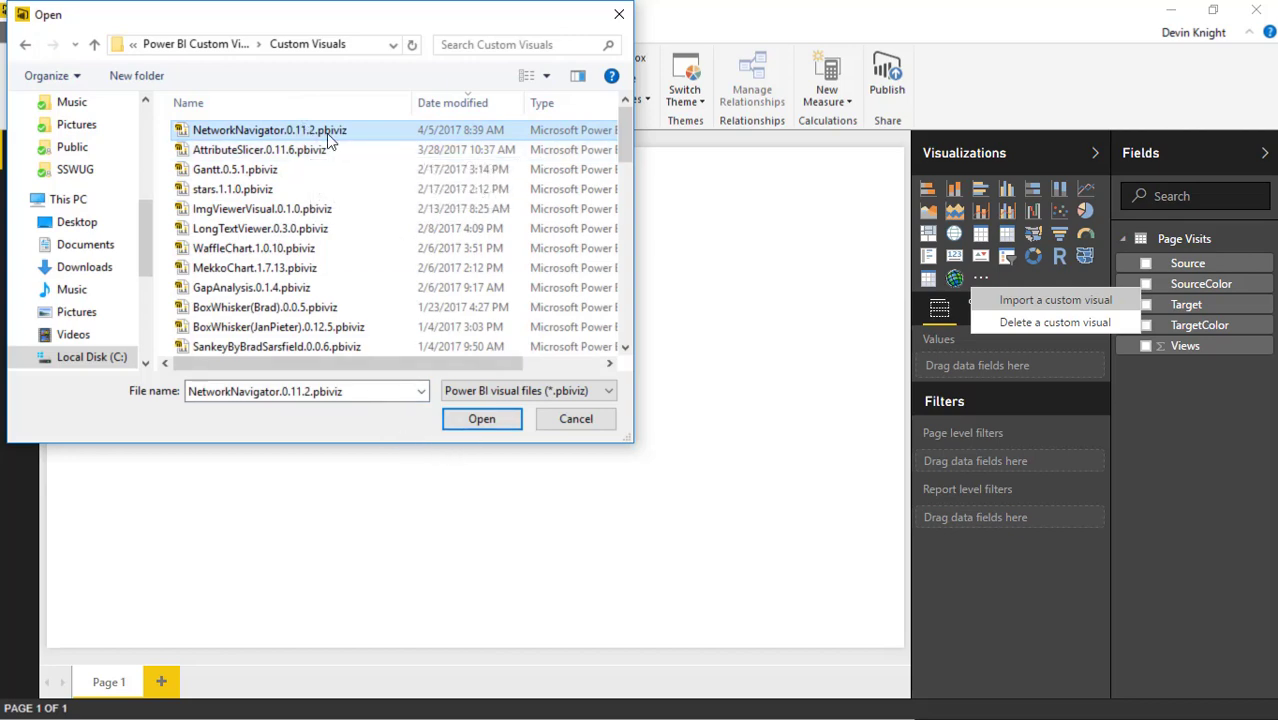
{"action": "left_click", "coordinate": [466, 421]}
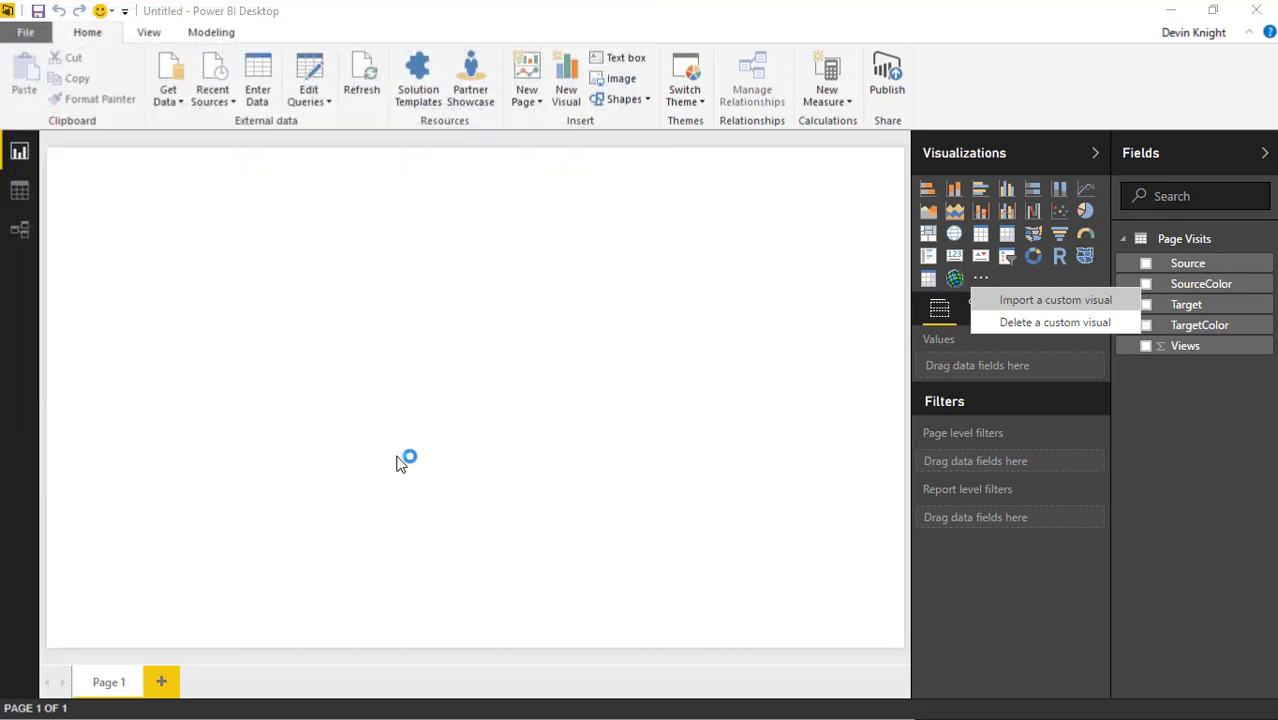
{"action": "left_click", "coordinate": [788, 396]}
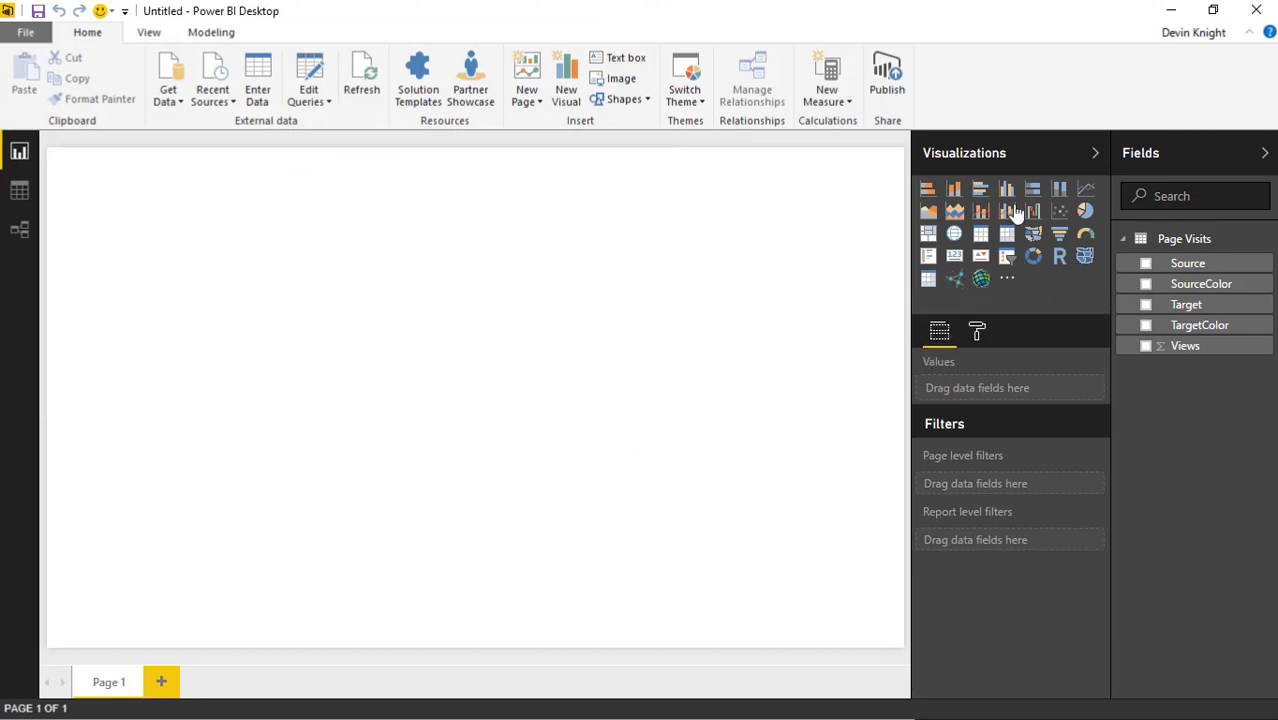
Step: Place a Network Navigator visual on Page 1, enlarge it to fill most of the page, and look over its field wells
{"action": "left_click", "coordinate": [954, 278]}
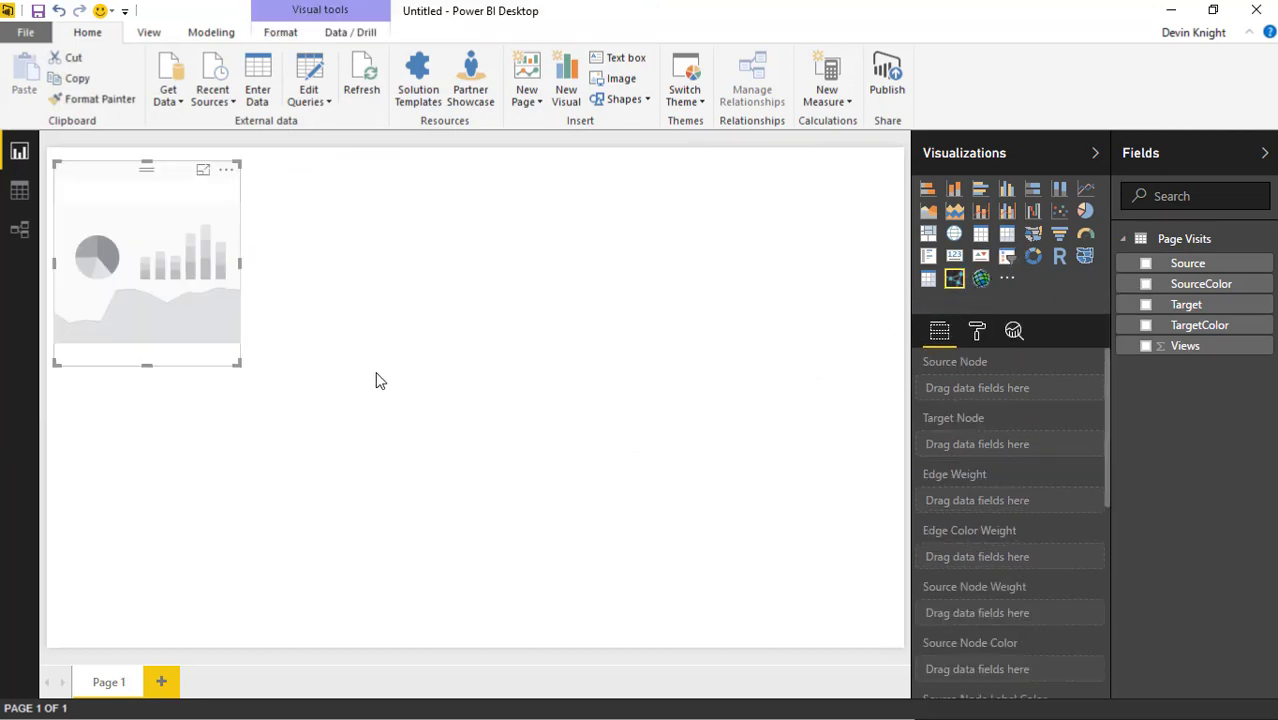
{"action": "left_click_drag", "start_coordinate": [241, 370], "coordinate": [760, 628]}
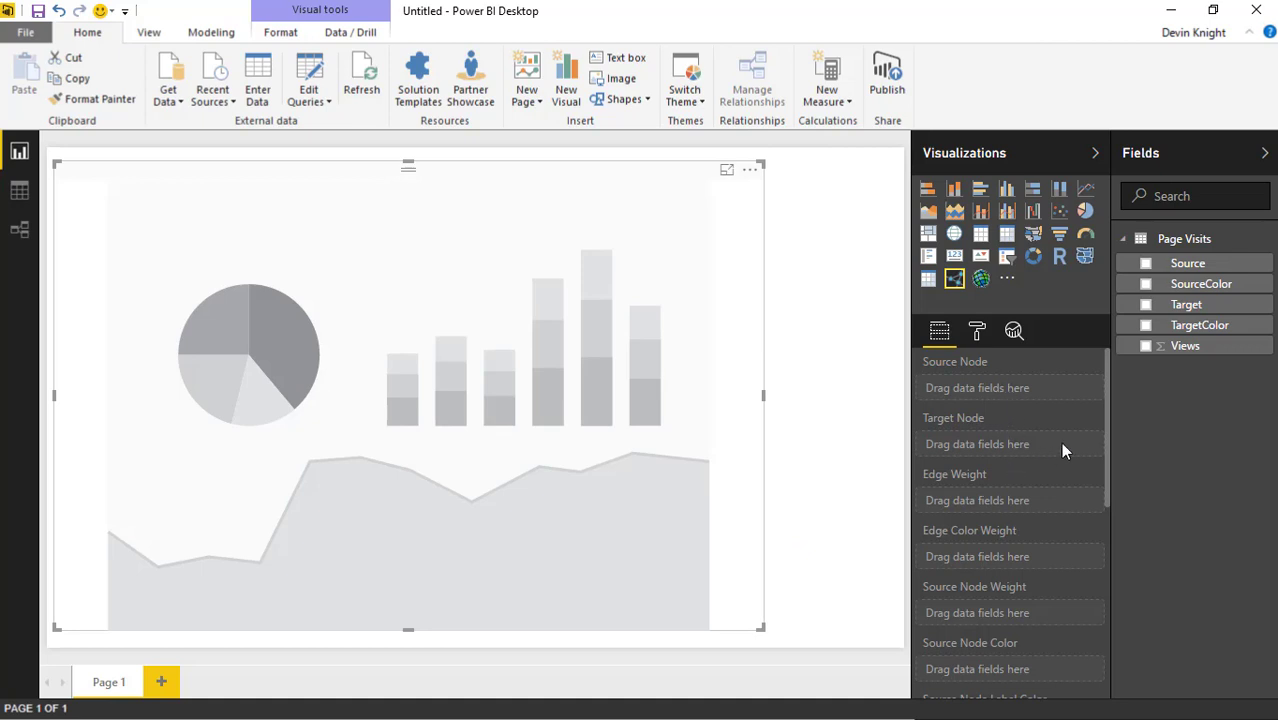
{"action": "mouse_move", "coordinate": [1106, 400]}
{"action": "left_mouse_down"}
{"action": "mouse_move", "coordinate": [1098, 548]}
{"action": "mouse_move", "coordinate": [1104, 392]}
{"action": "left_mouse_up"}
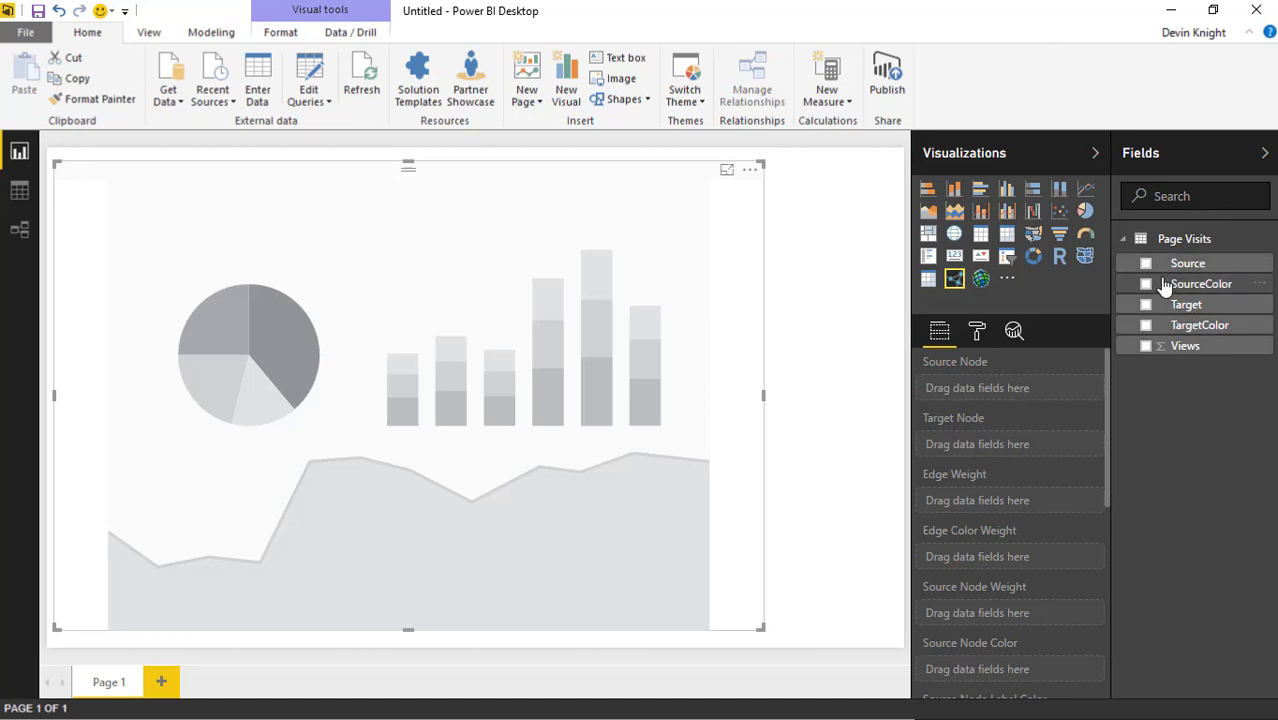
Step: Assign Source to Source Node, Target to Target Node and Views to Edge Weight in the Network Navigator visual
{"action": "left_click_drag", "start_coordinate": [1186, 270], "coordinate": [1038, 388]}
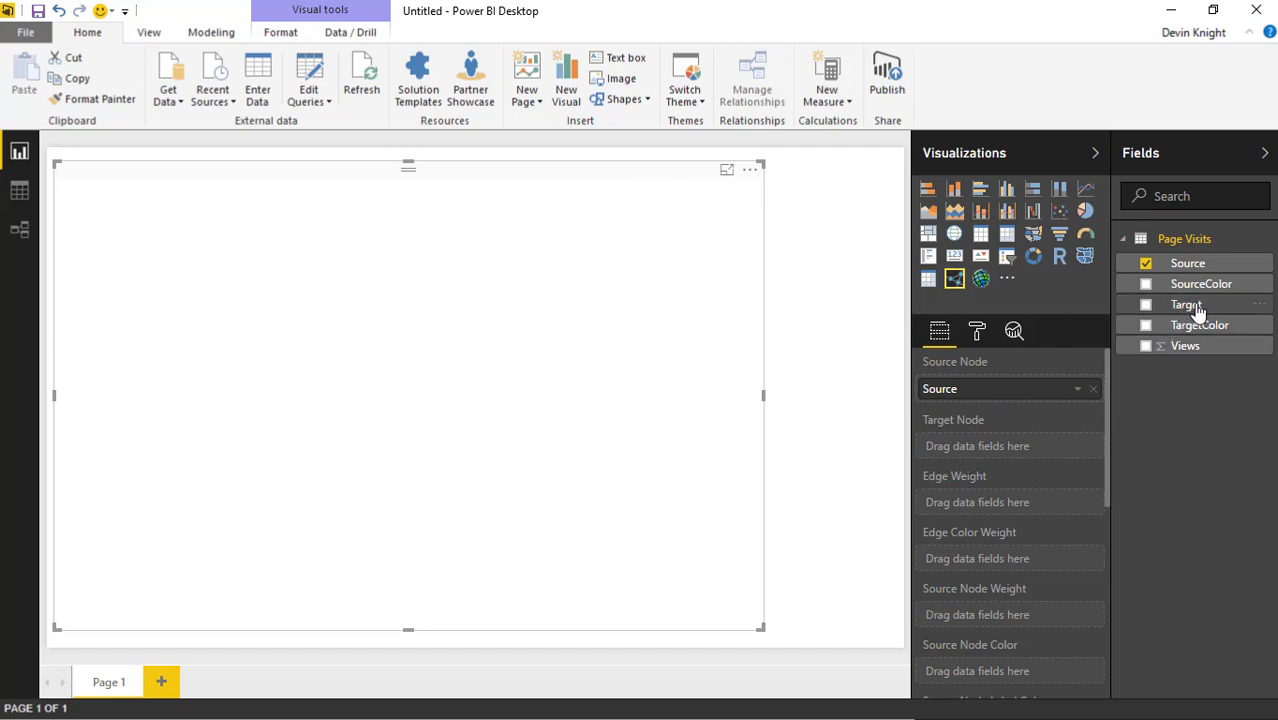
{"action": "left_click_drag", "start_coordinate": [1197, 312], "coordinate": [1047, 449]}
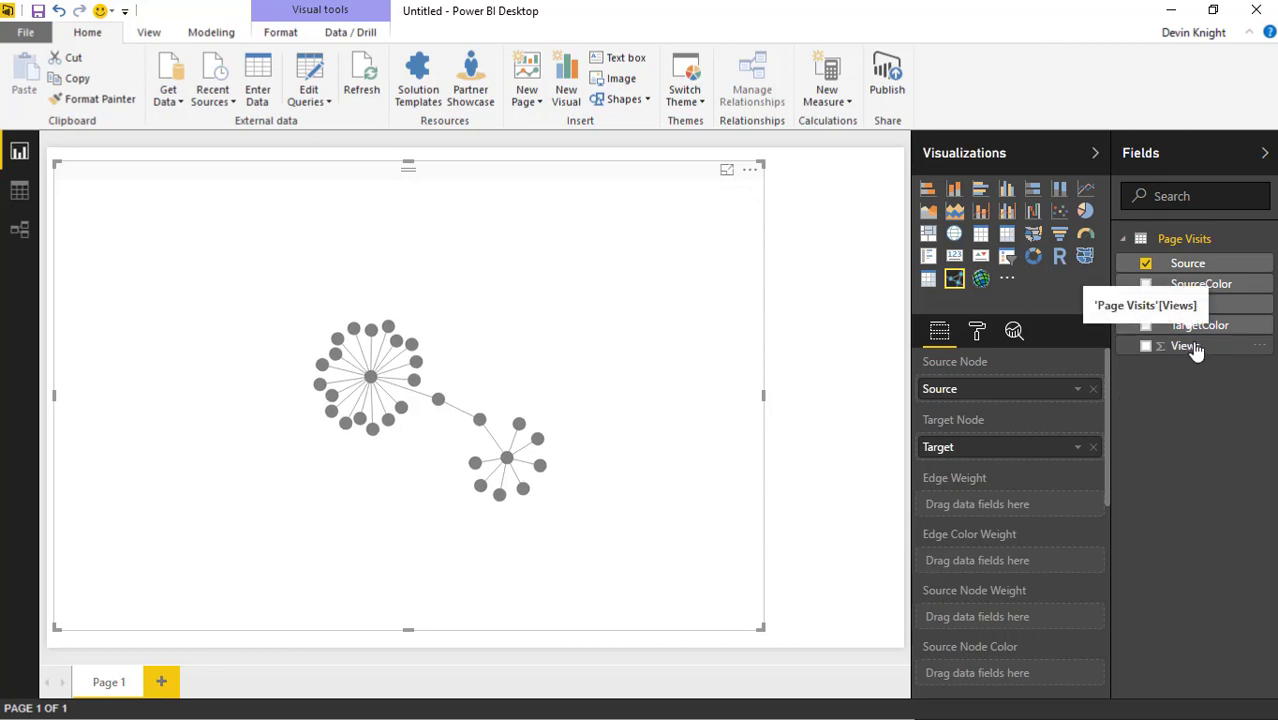
{"action": "left_click_drag", "start_coordinate": [1195, 347], "coordinate": [1040, 513]}
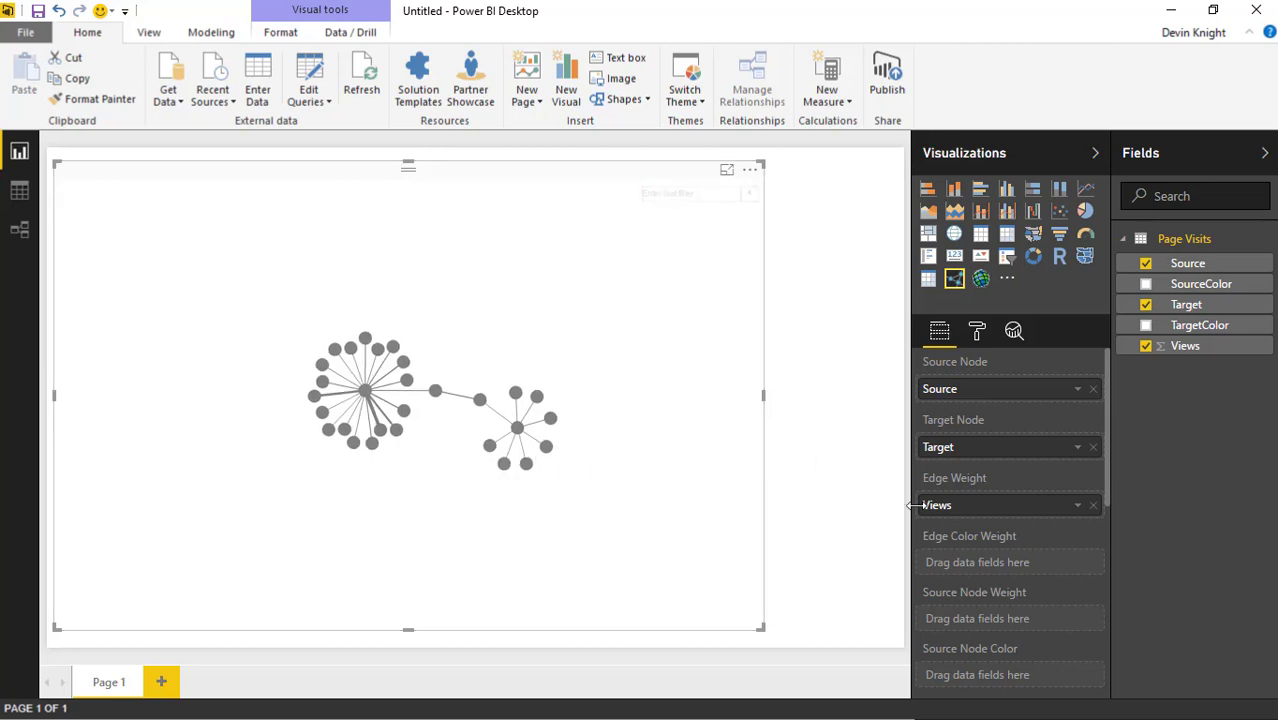
Step: Assign SourceColor to Source Node Color and TargetColor to Target Node Color, and check their colour codes in the data table
{"action": "scroll", "coordinate": [959, 556], "scroll_direction": "down", "scroll_amount": 3}
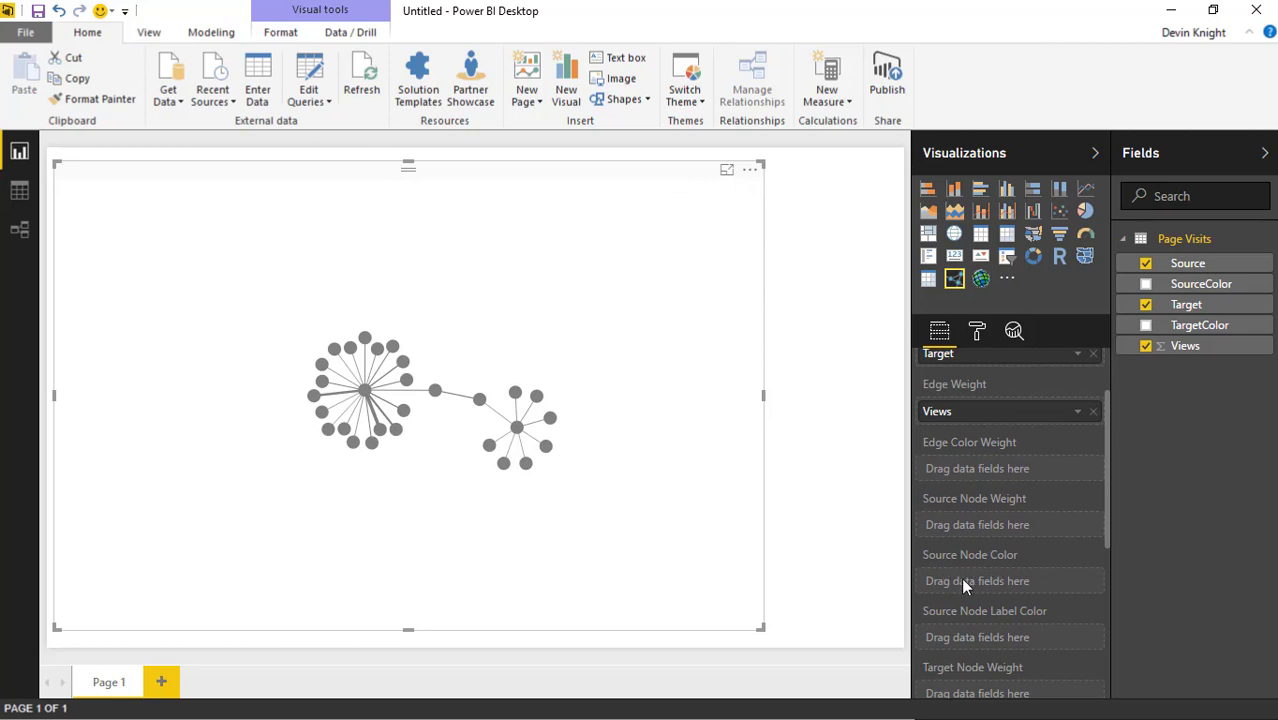
{"action": "scroll", "coordinate": [959, 578], "scroll_direction": "down", "scroll_amount": 3}
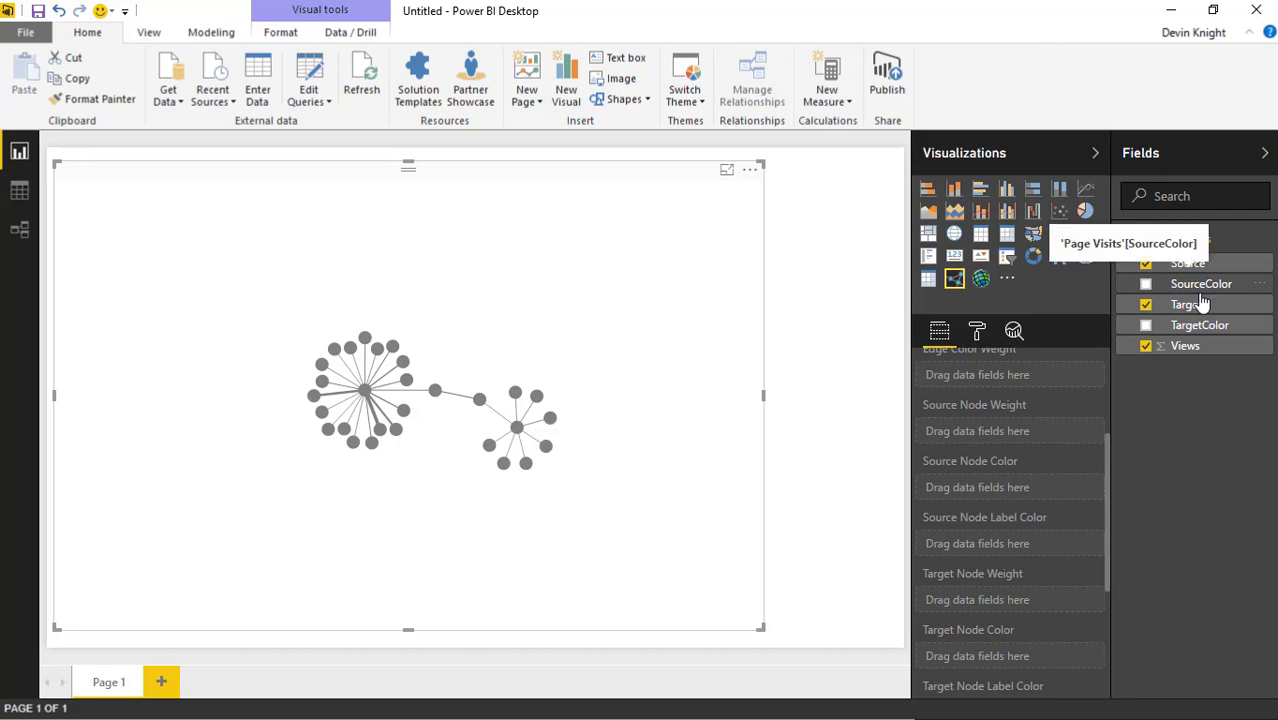
{"action": "left_click_drag", "start_coordinate": [1212, 291], "coordinate": [1073, 498]}
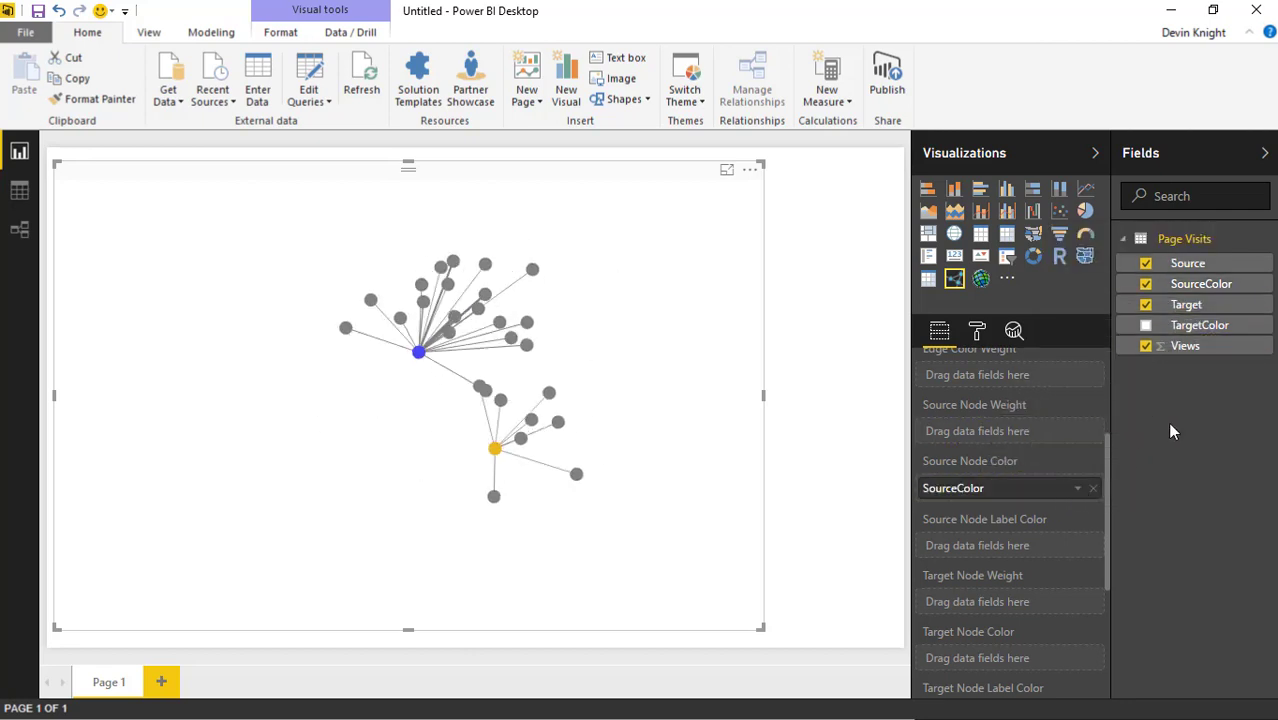
{"action": "left_click_drag", "start_coordinate": [1209, 338], "coordinate": [1056, 660]}
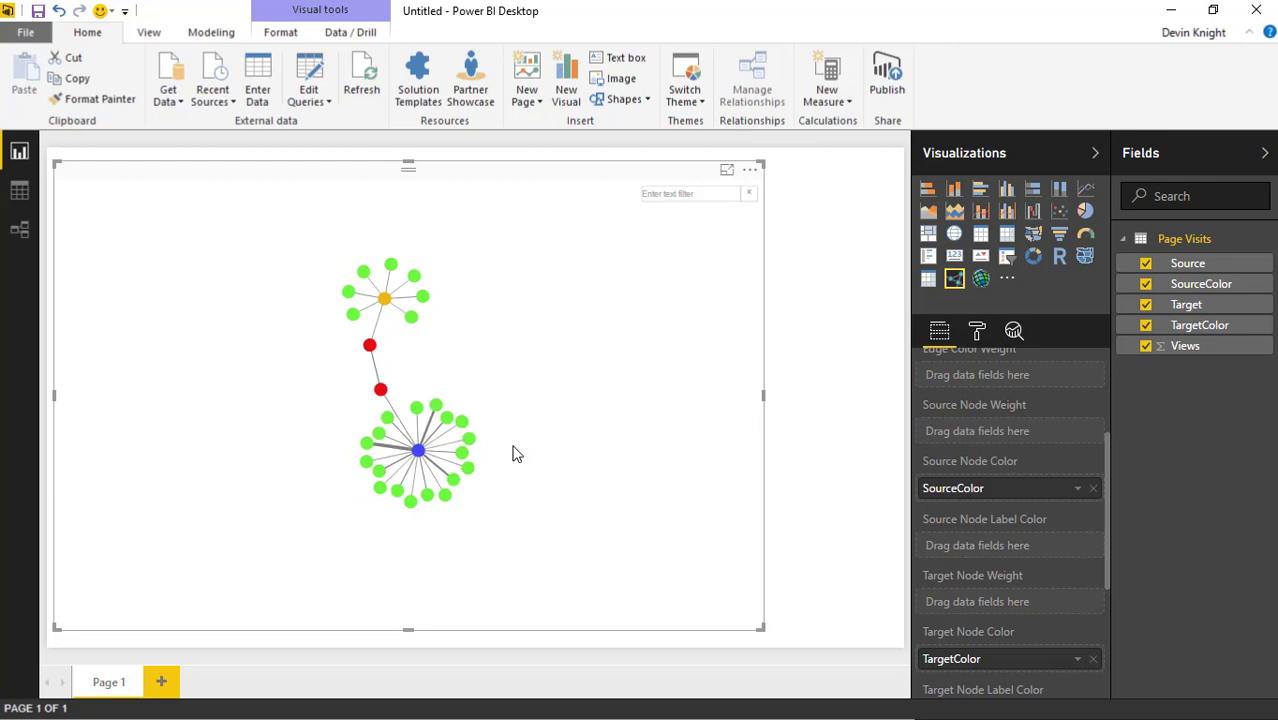
{"action": "left_click", "coordinate": [18, 192]}
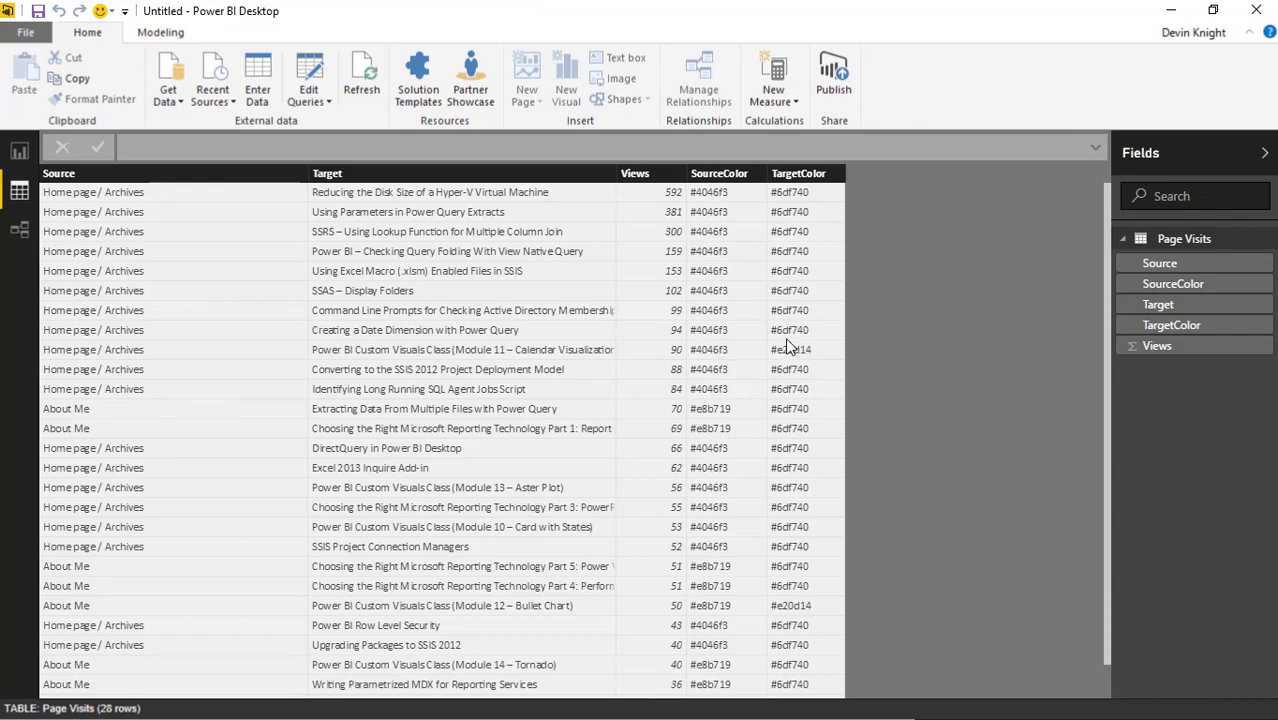
{"action": "left_click", "coordinate": [20, 155]}
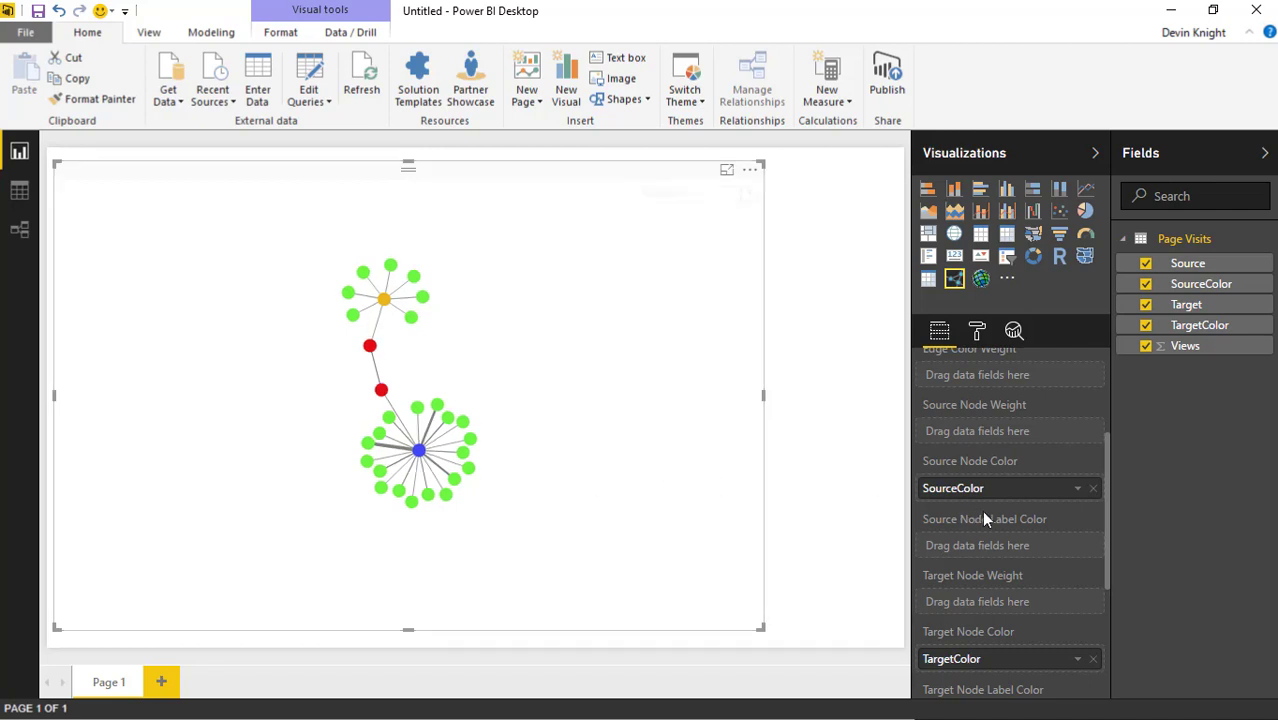
Step: Try Views as the Source Node Weight and as the Target Node Weight, and remove it from both
{"action": "scroll", "coordinate": [1017, 456], "scroll_direction": "up", "scroll_amount": 2}
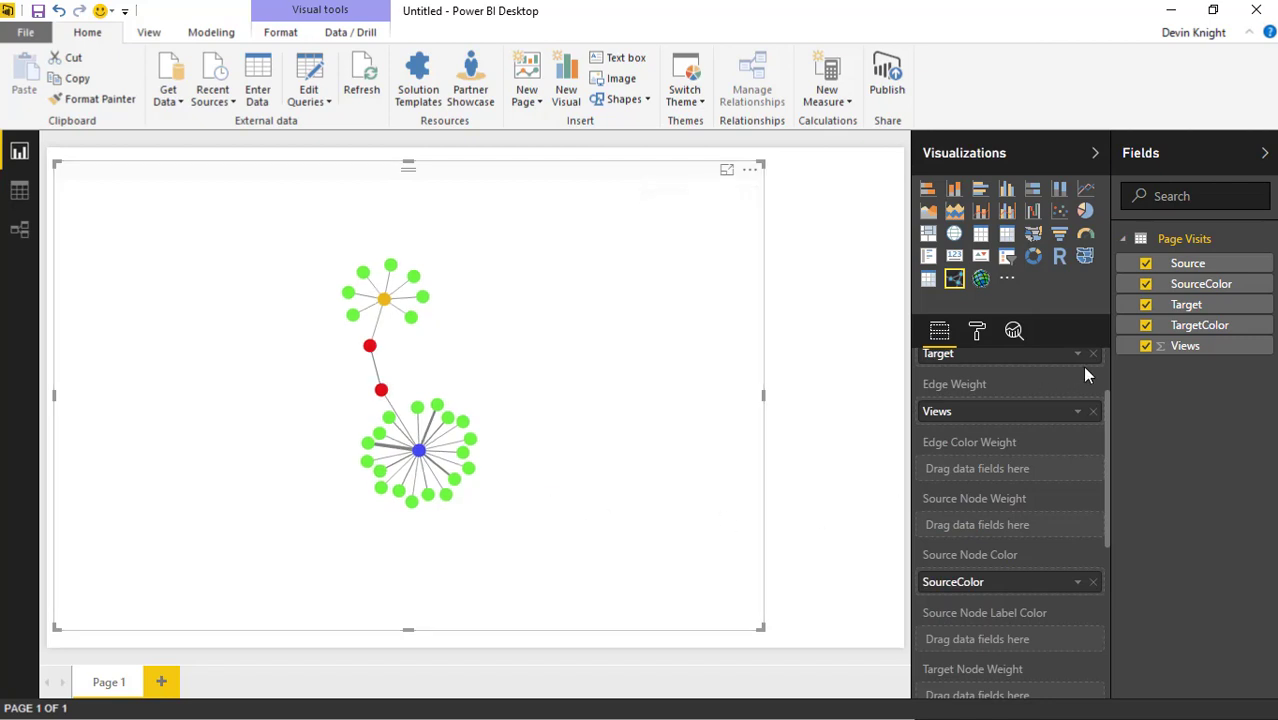
{"action": "left_click_drag", "start_coordinate": [1195, 360], "coordinate": [1032, 537]}
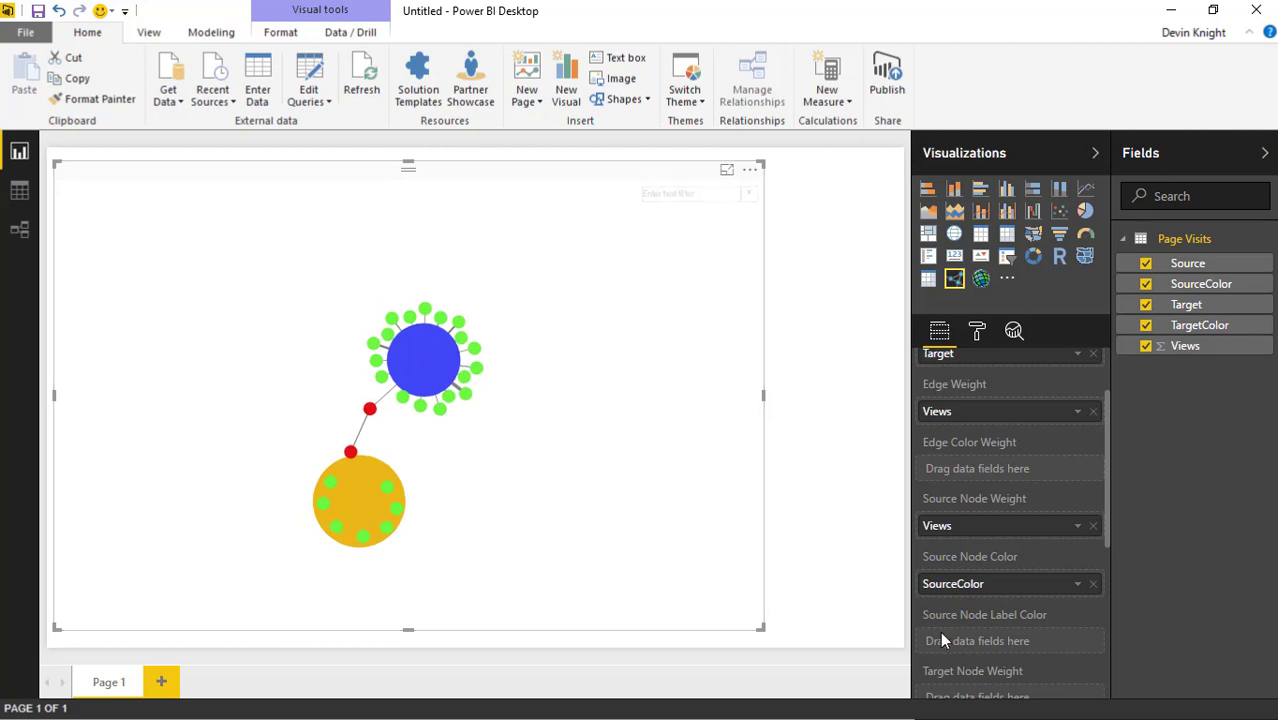
{"action": "scroll", "coordinate": [994, 622], "scroll_direction": "down", "scroll_amount": 2}
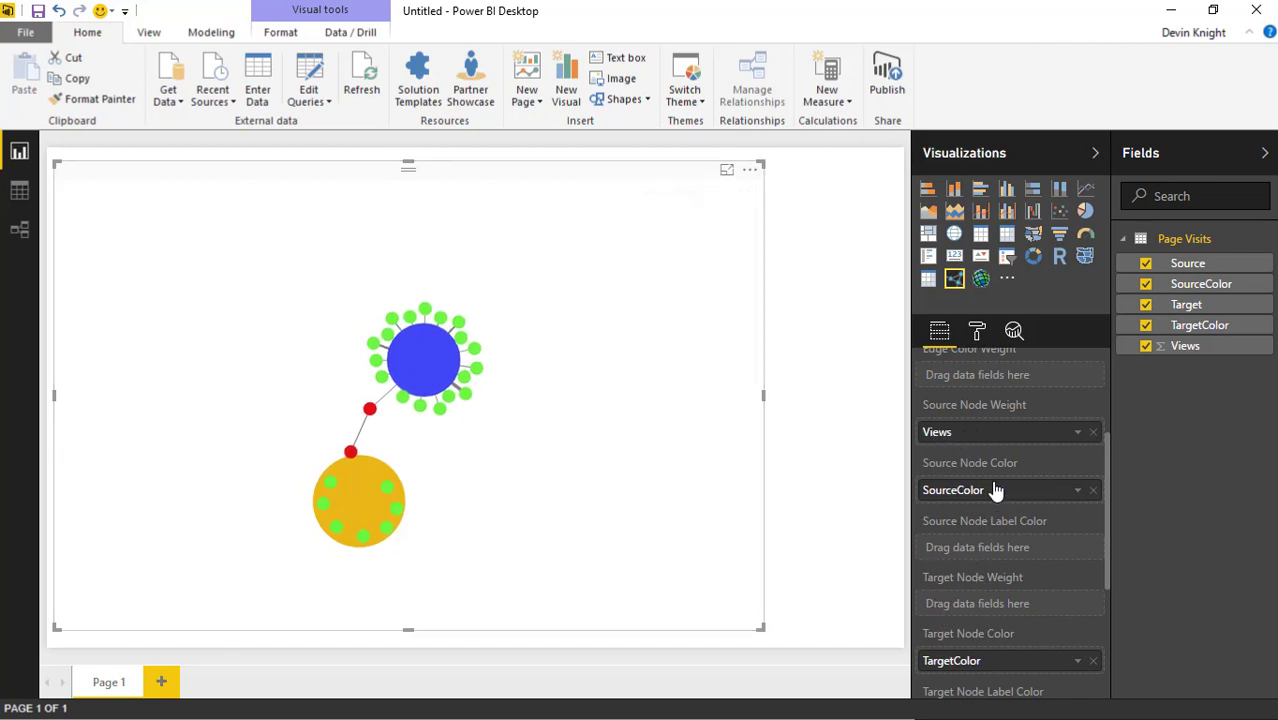
{"action": "left_click_drag", "start_coordinate": [985, 440], "coordinate": [996, 604]}
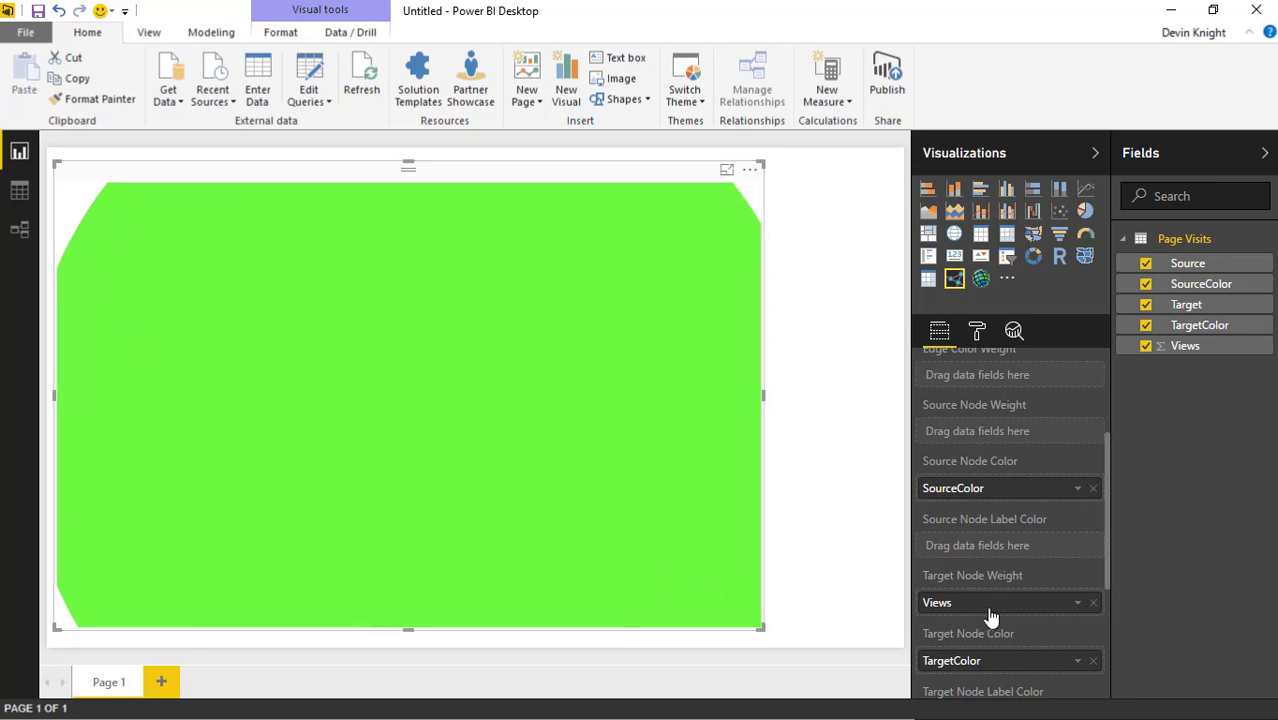
{"action": "left_click", "coordinate": [1093, 602]}
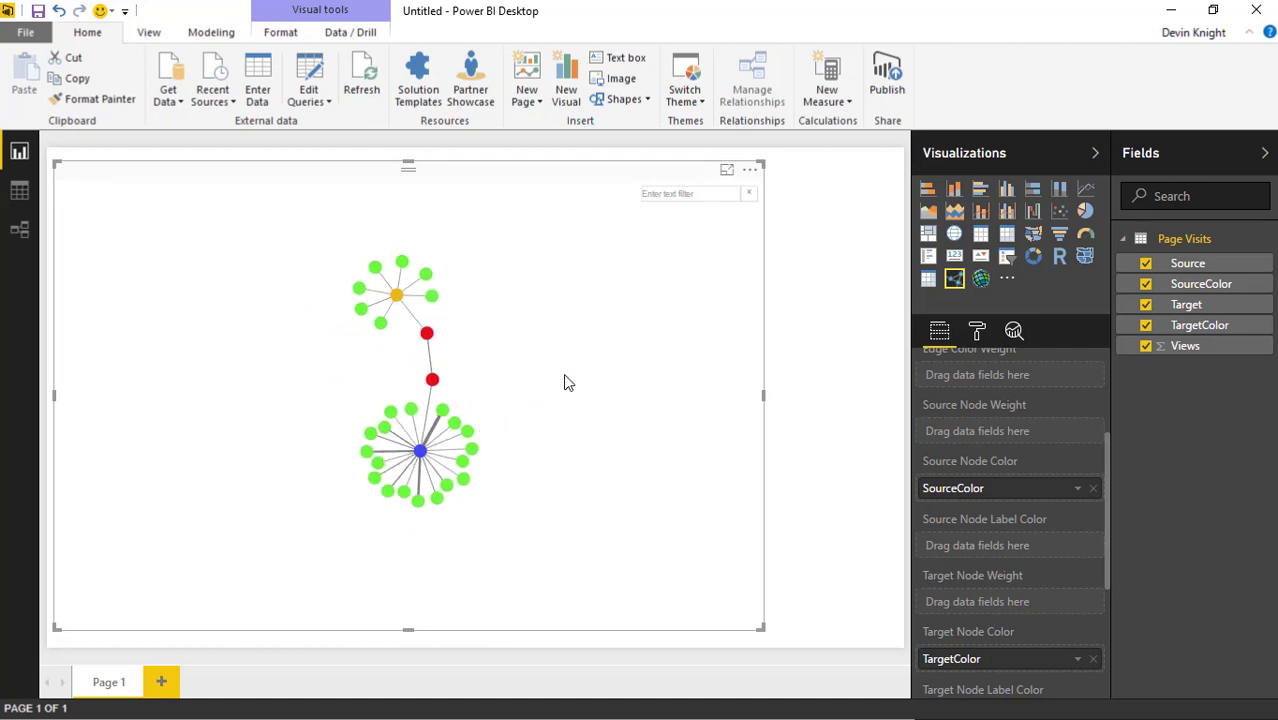
Step: Filter the network's nodes by the text "power bi" and clear the filter
{"action": "left_click", "coordinate": [698, 197]}
{"action": "type", "text": "power bi"}
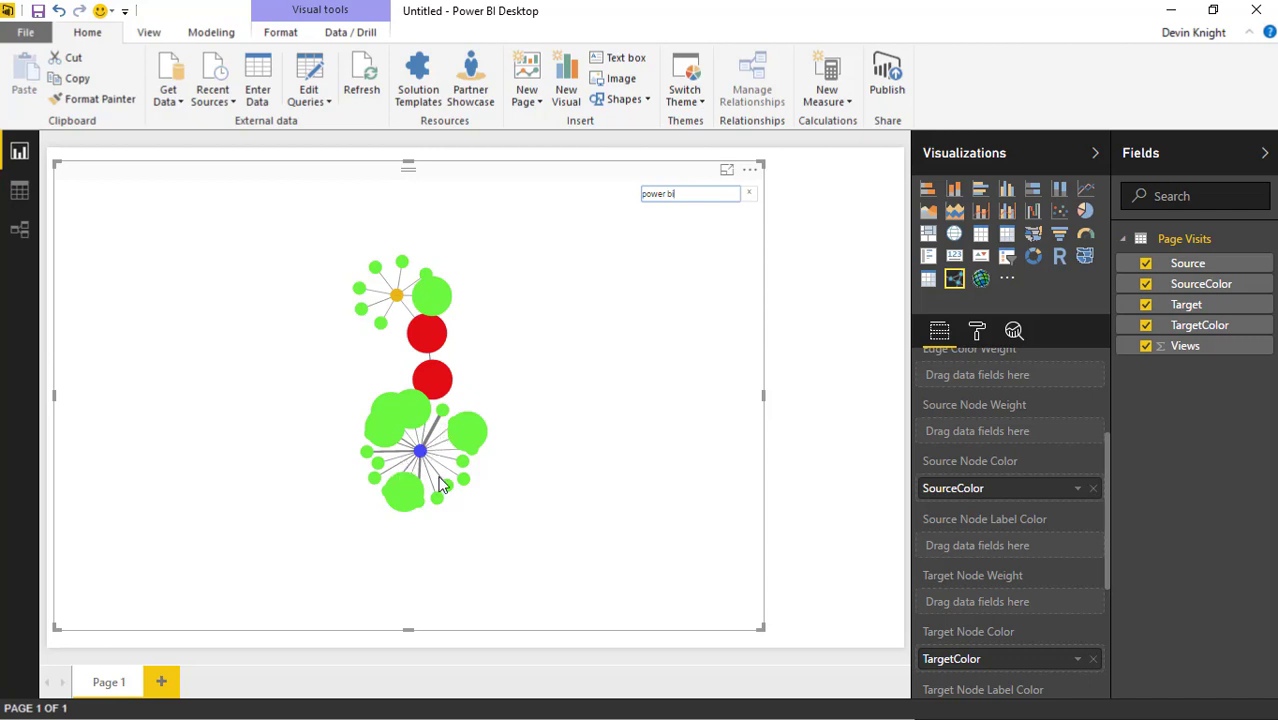
{"action": "left_click", "coordinate": [749, 193]}
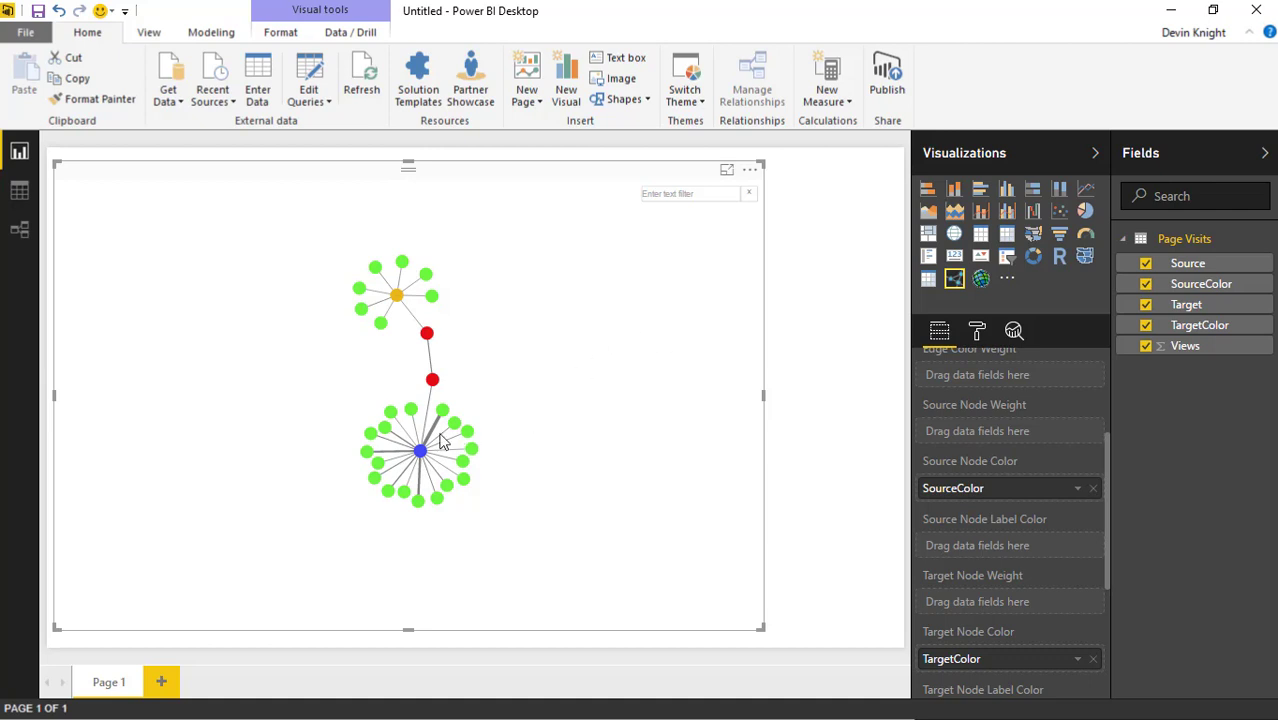
Step: Move the blue hub node aside and inspect the network closer up and from farther away
{"action": "left_click_drag", "start_coordinate": [422, 454], "coordinate": [374, 451]}
{"action": "scroll", "coordinate": [301, 477], "scroll_direction": "up", "scroll_amount": 3}
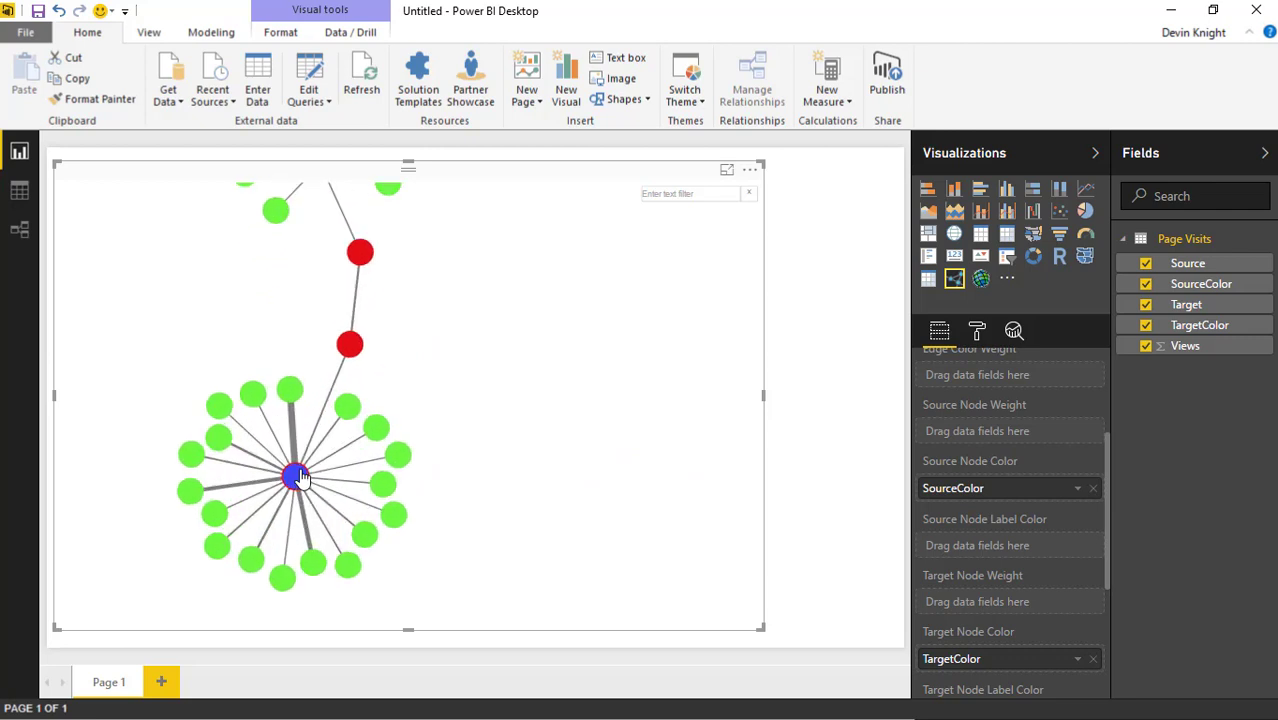
{"action": "scroll", "coordinate": [301, 477], "scroll_direction": "down", "scroll_amount": 2}
{"action": "scroll", "coordinate": [301, 477], "scroll_direction": "down", "scroll_amount": 2}
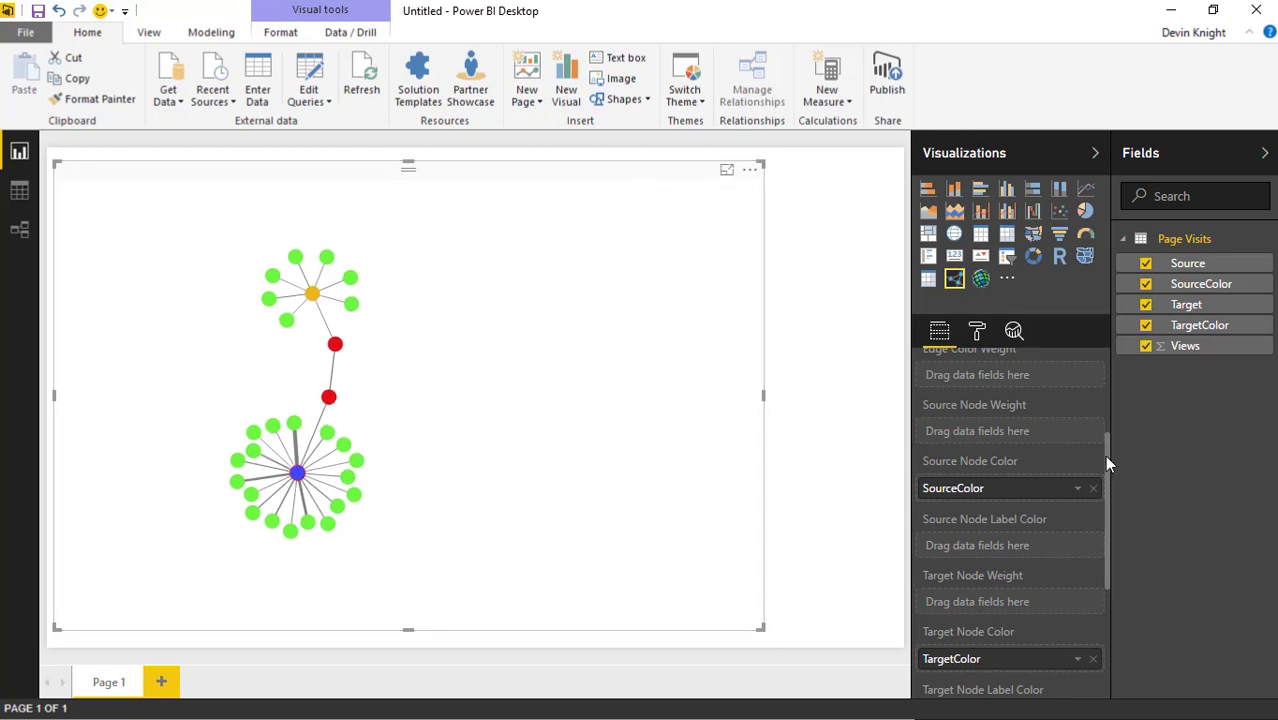
Step: Show the visual's Search format options, test the node filter with "Power BI" and "power bi", and clear it
{"action": "left_click_drag", "start_coordinate": [1106, 455], "coordinate": [1106, 390]}
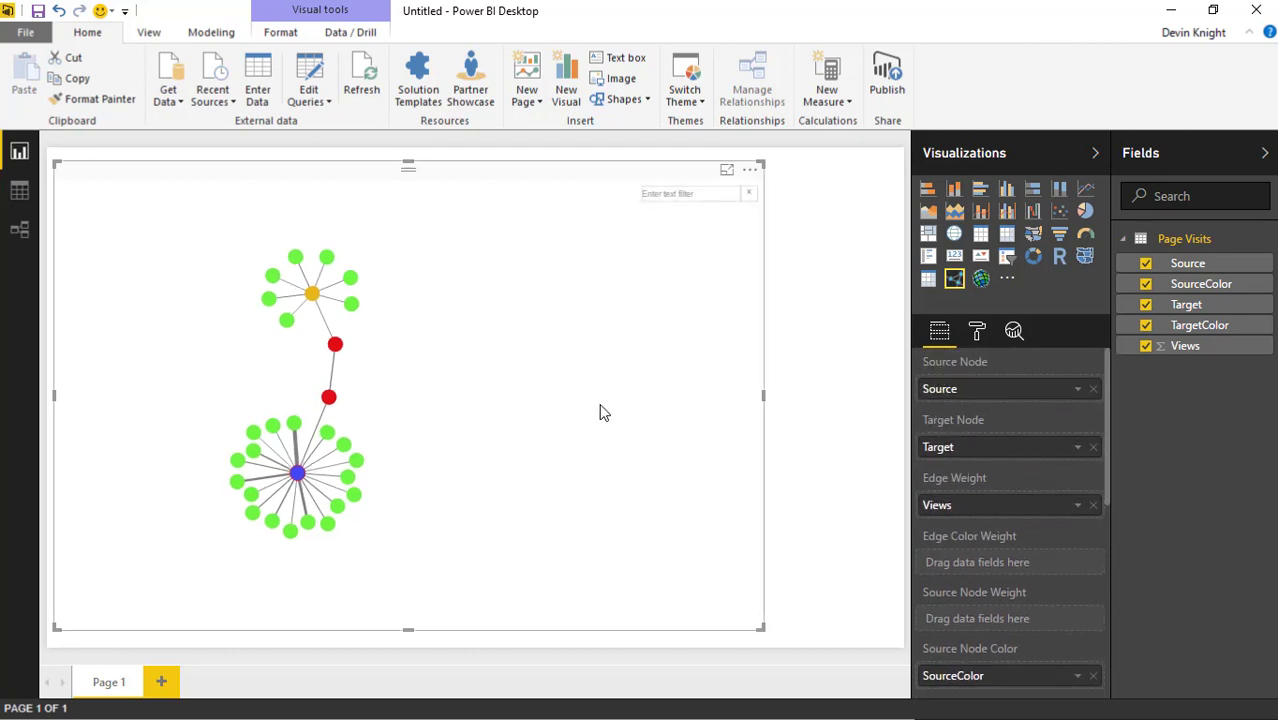
{"action": "left_click", "coordinate": [979, 338]}
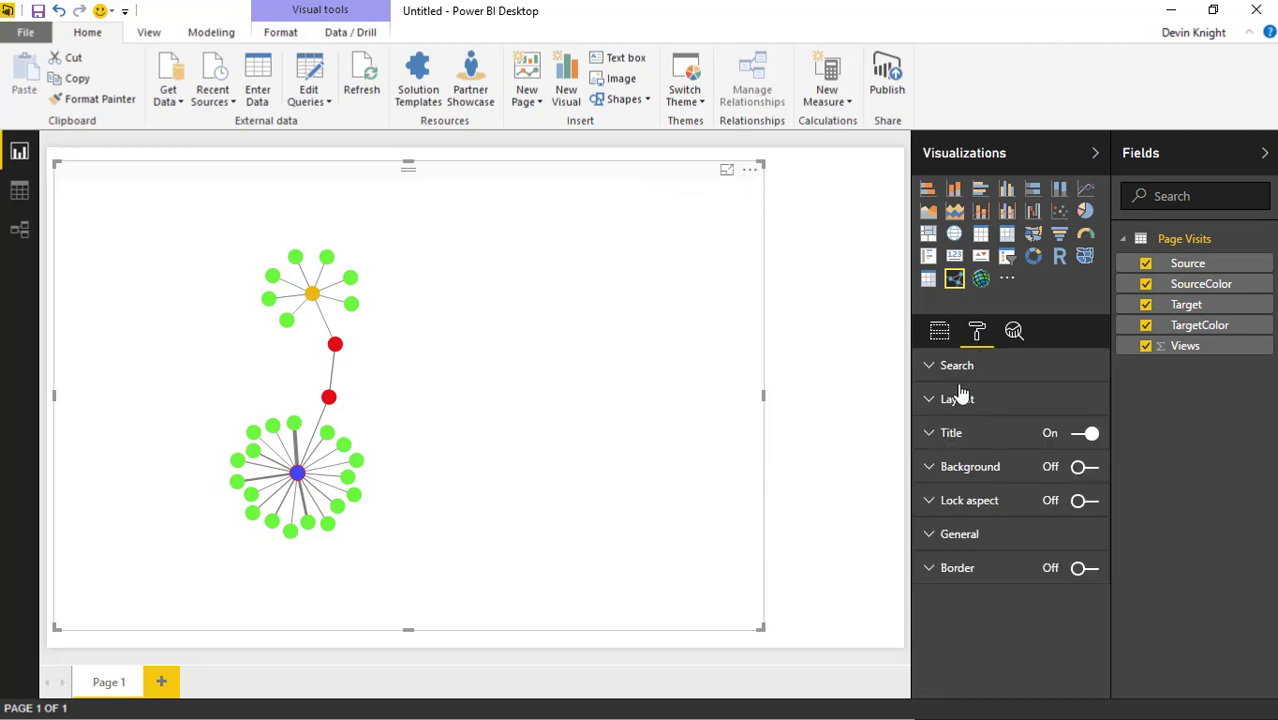
{"action": "left_click", "coordinate": [929, 368]}
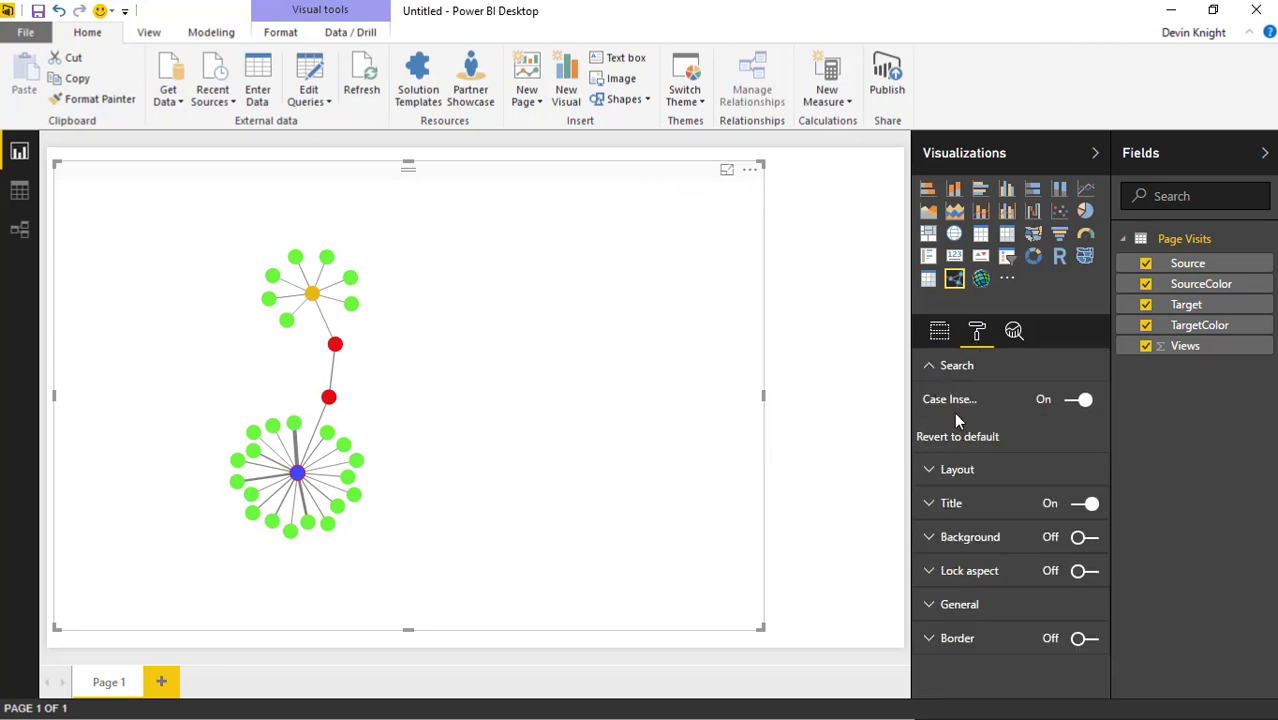
{"action": "mouse_move", "coordinate": [700, 209]}
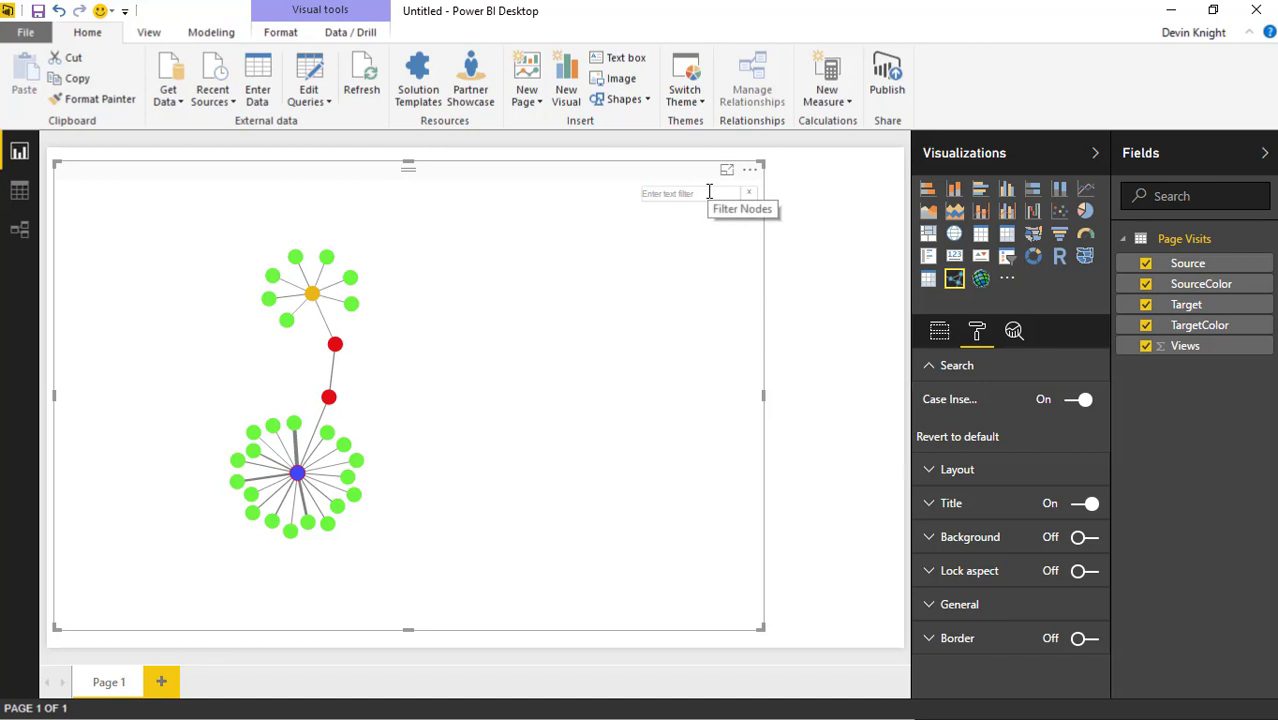
{"action": "left_click", "coordinate": [678, 199]}
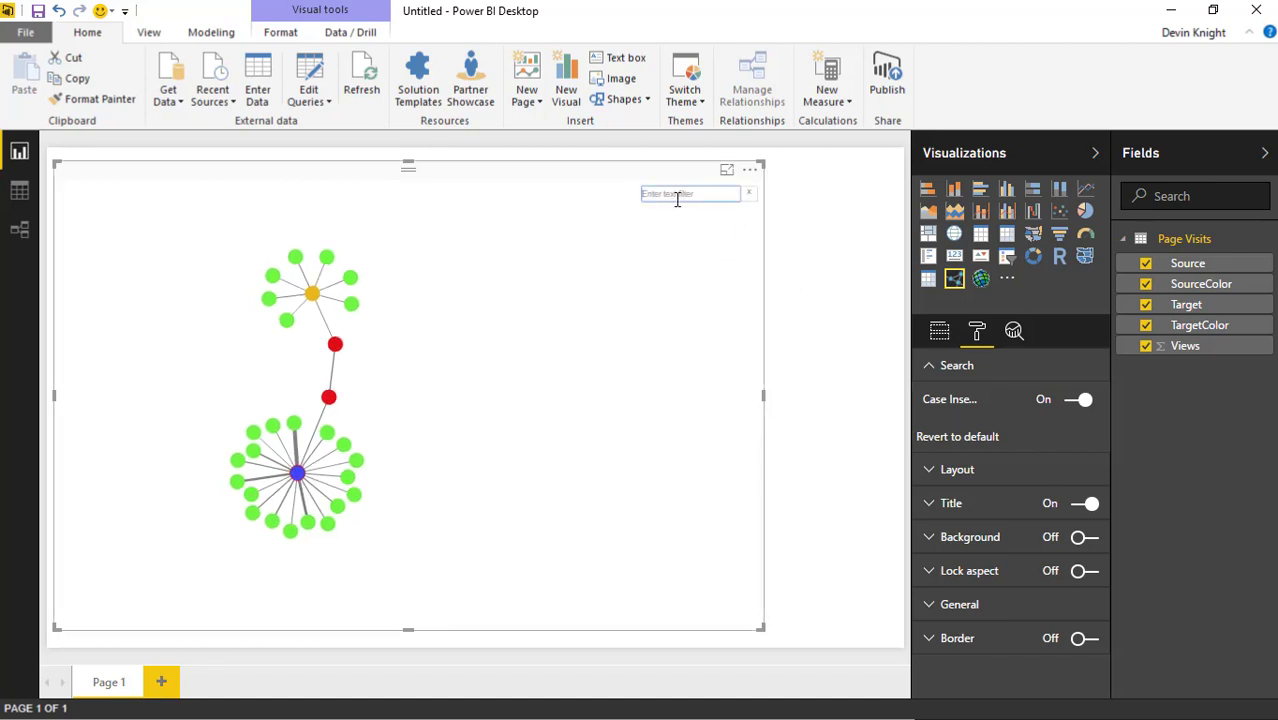
{"action": "type", "text": "Power BI"}
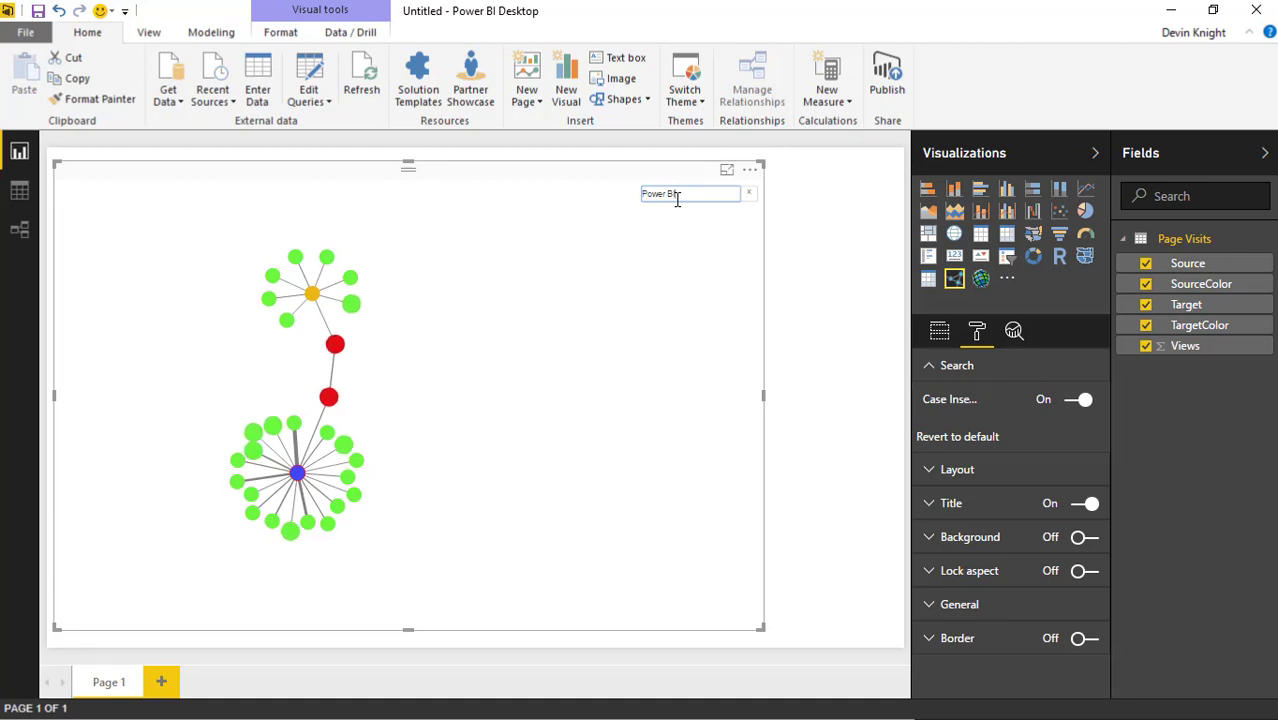
{"action": "type", "text": "ower bi"}
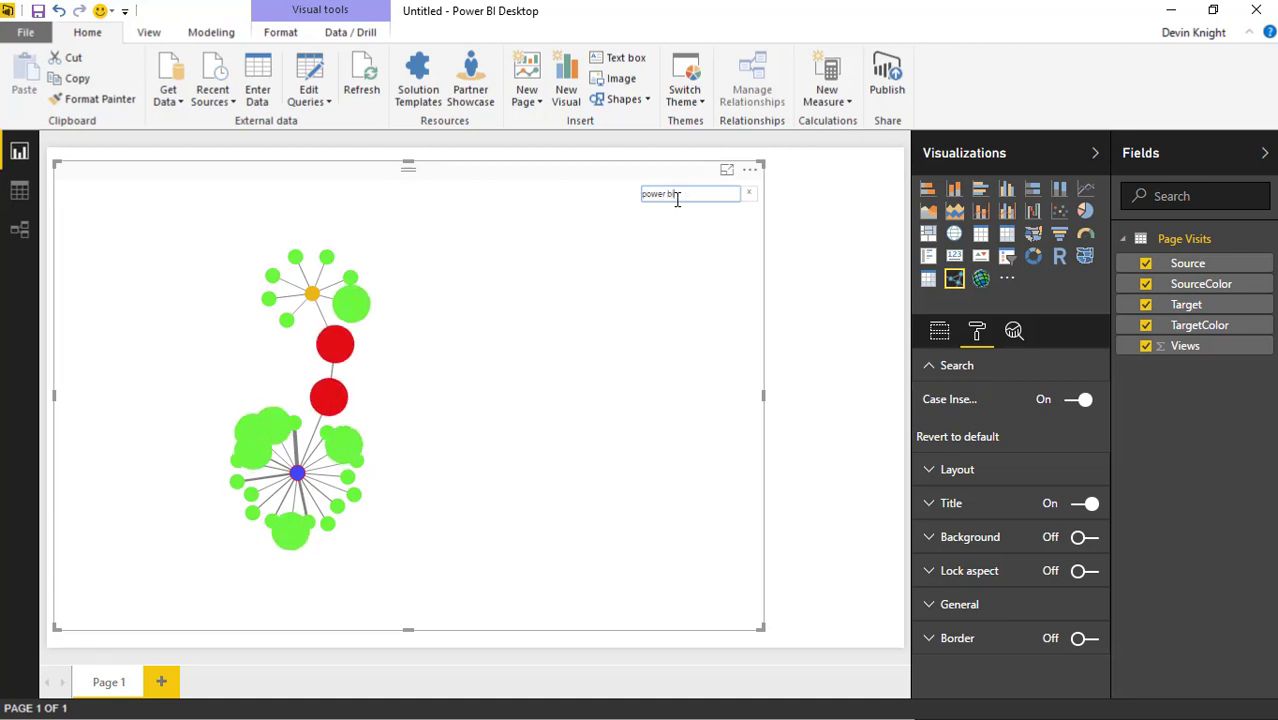
{"action": "left_click", "coordinate": [748, 193]}
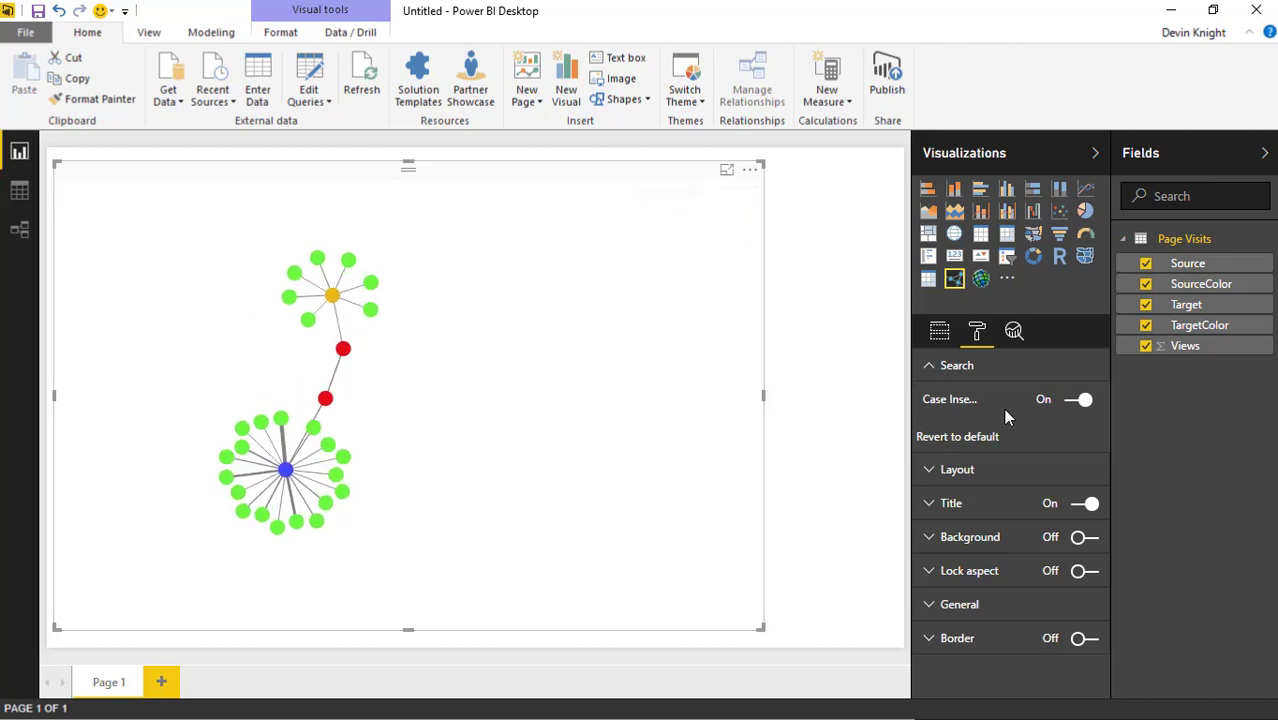
Step: Turn off the case-insensitive search option and test the node filter with "Power BI" and "power bi"
{"action": "left_click", "coordinate": [1088, 399]}
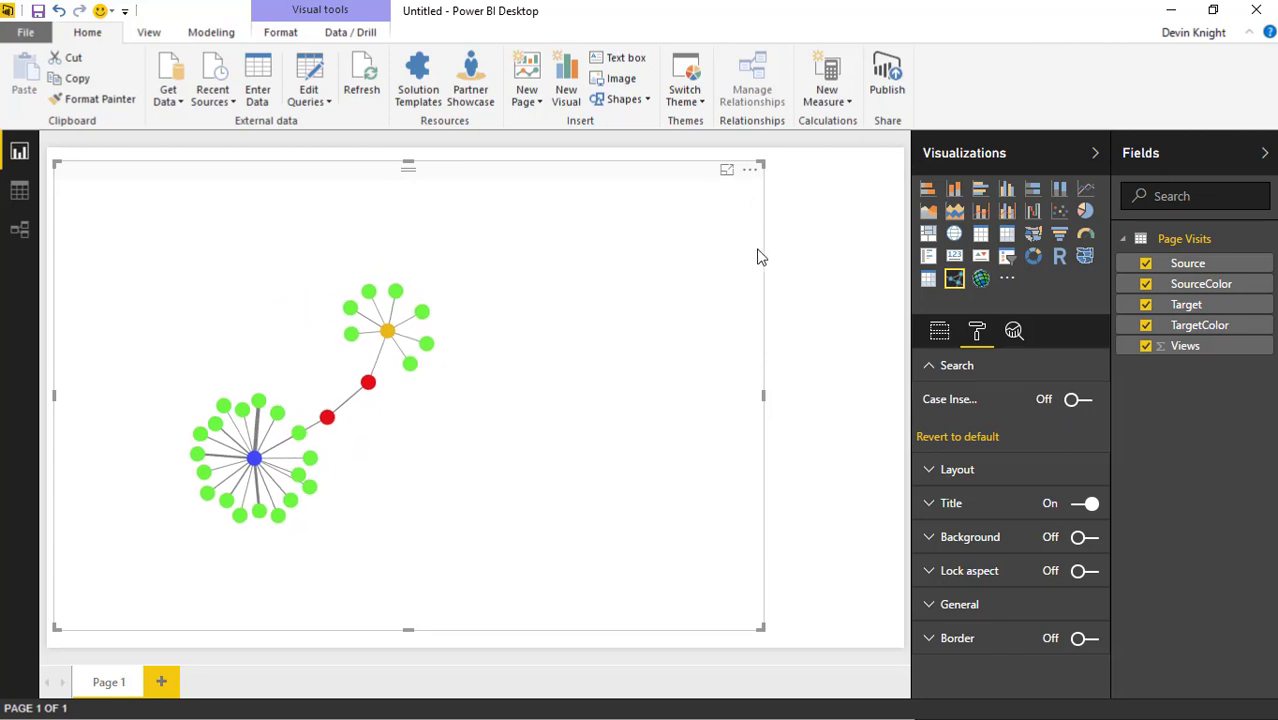
{"action": "mouse_move", "coordinate": [700, 192]}
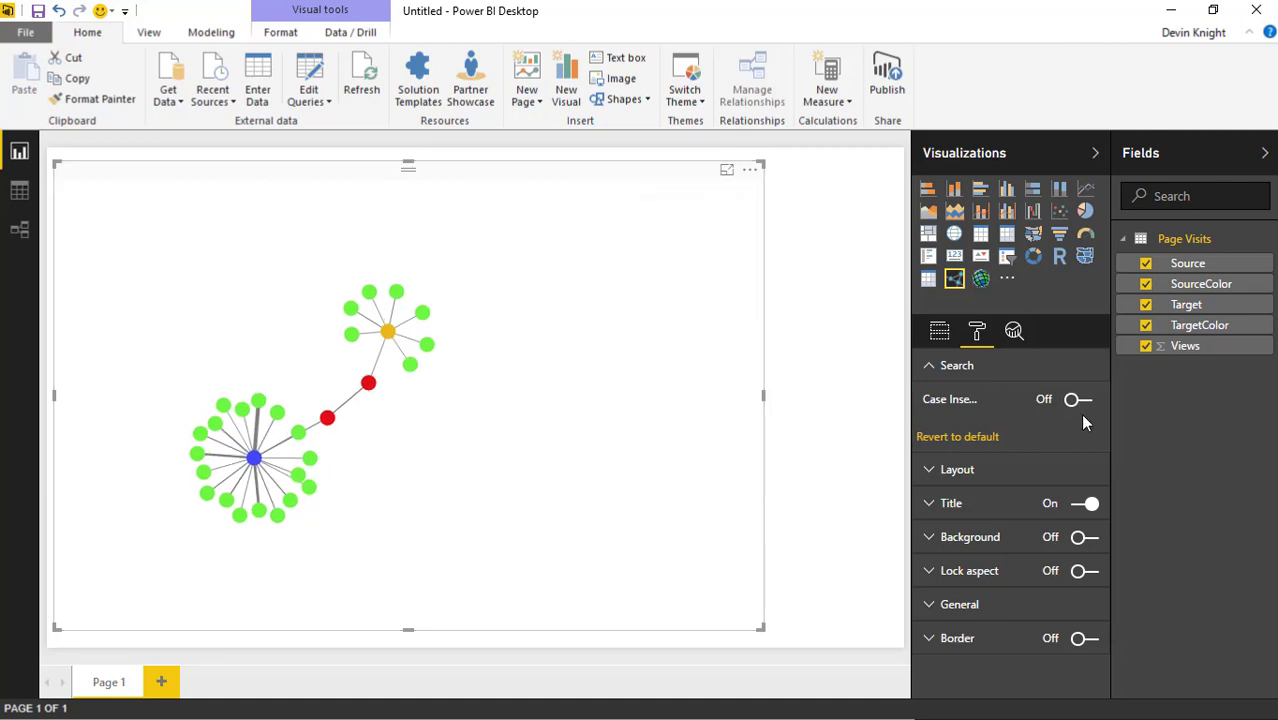
{"action": "mouse_move", "coordinate": [659, 228]}
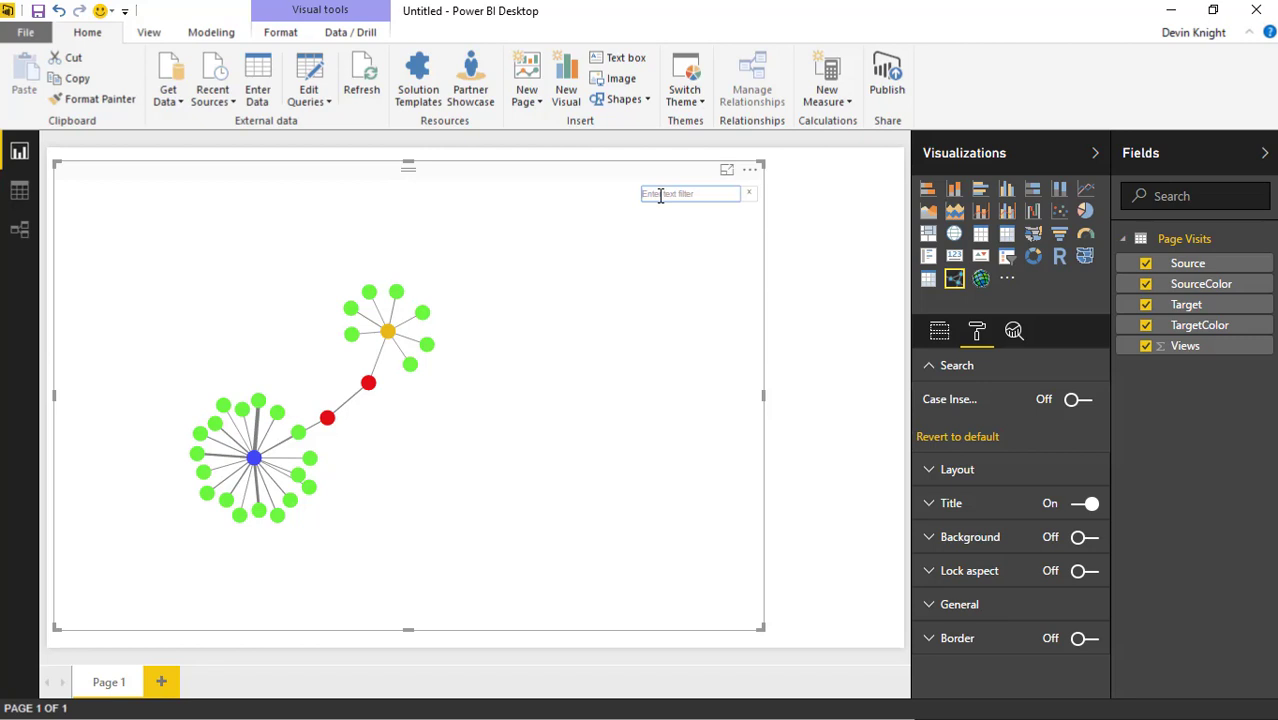
{"action": "left_click", "coordinate": [660, 195]}
{"action": "type", "text": "Power BI"}
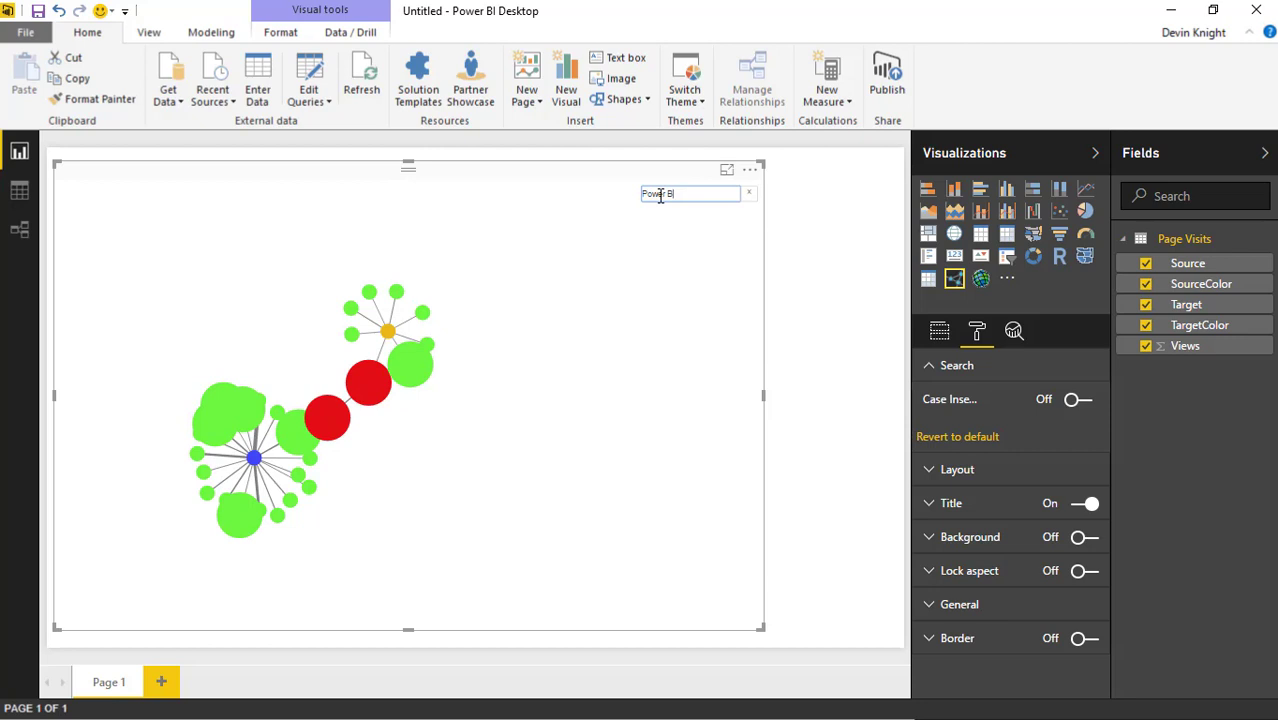
{"action": "key", "text": "BackSpace"}
{"action": "key", "text": "BackSpace"}
{"action": "type", "text": "power bi"}
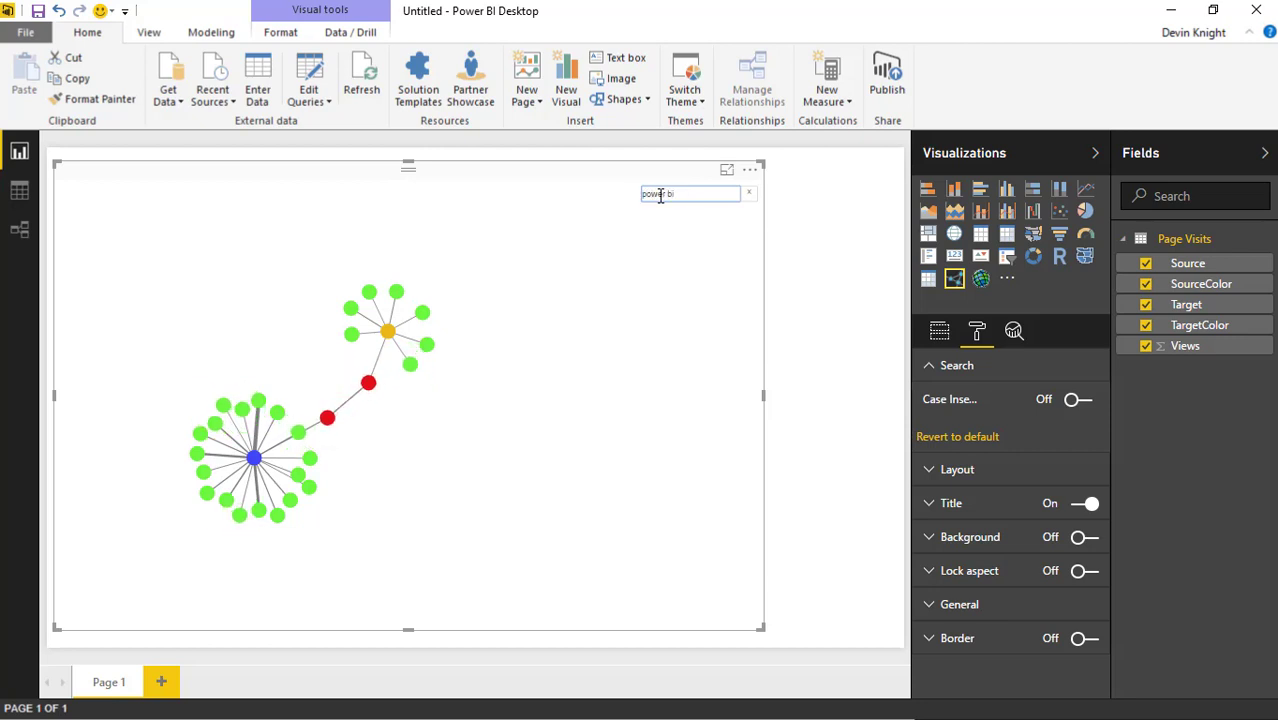
Step: Turn the case-insensitive search option on, recheck and clear the "power bi" filter, and collapse the Search options
{"action": "left_click", "coordinate": [1076, 399]}
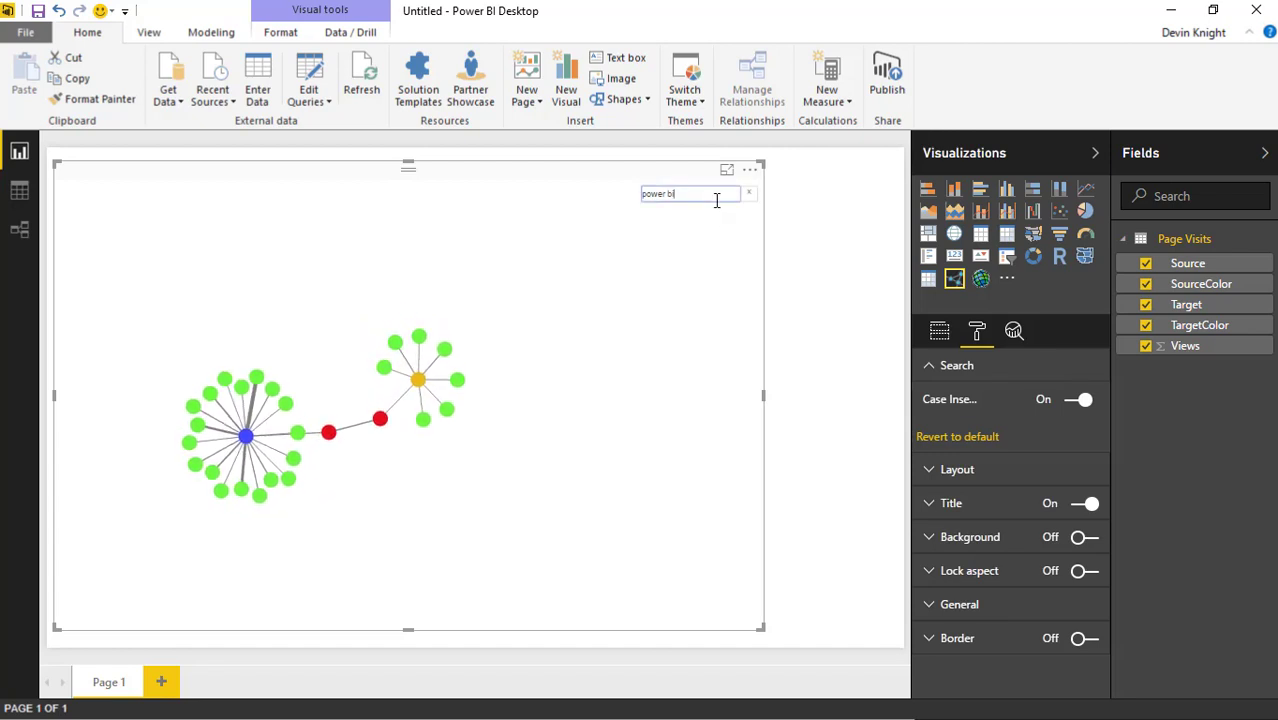
{"action": "key", "text": "BackSpace"}
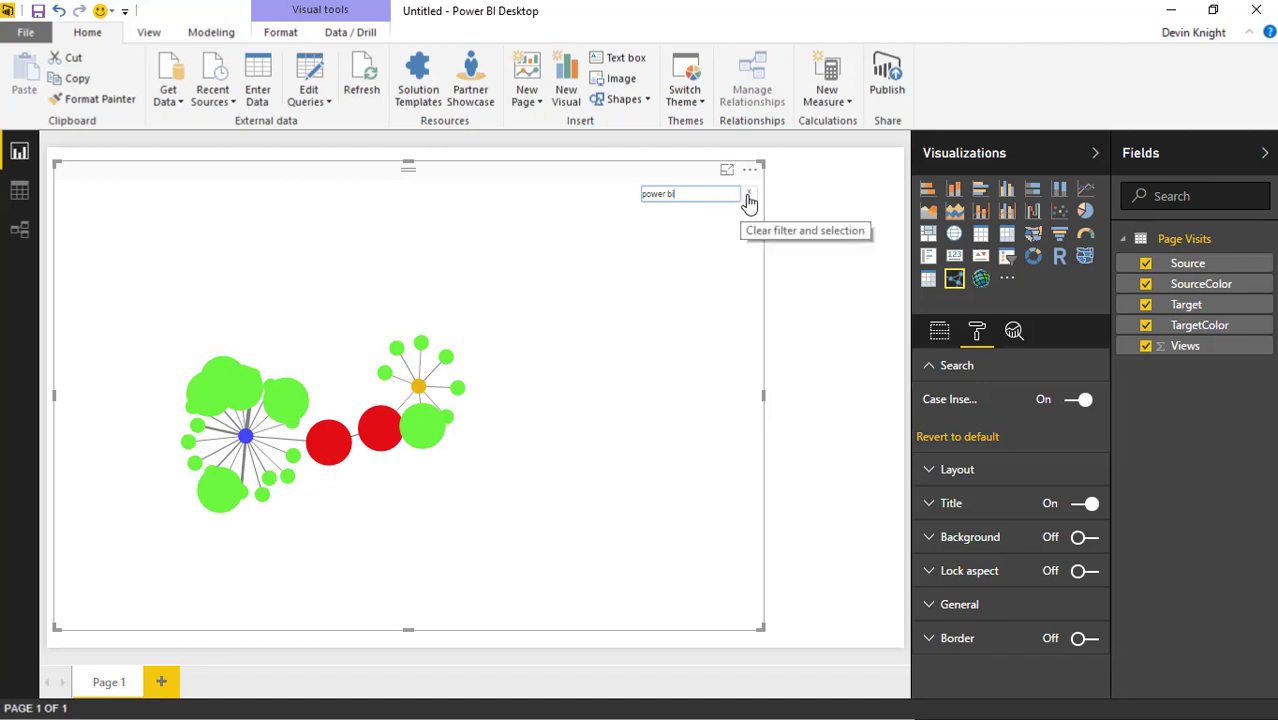
{"action": "left_click", "coordinate": [748, 193]}
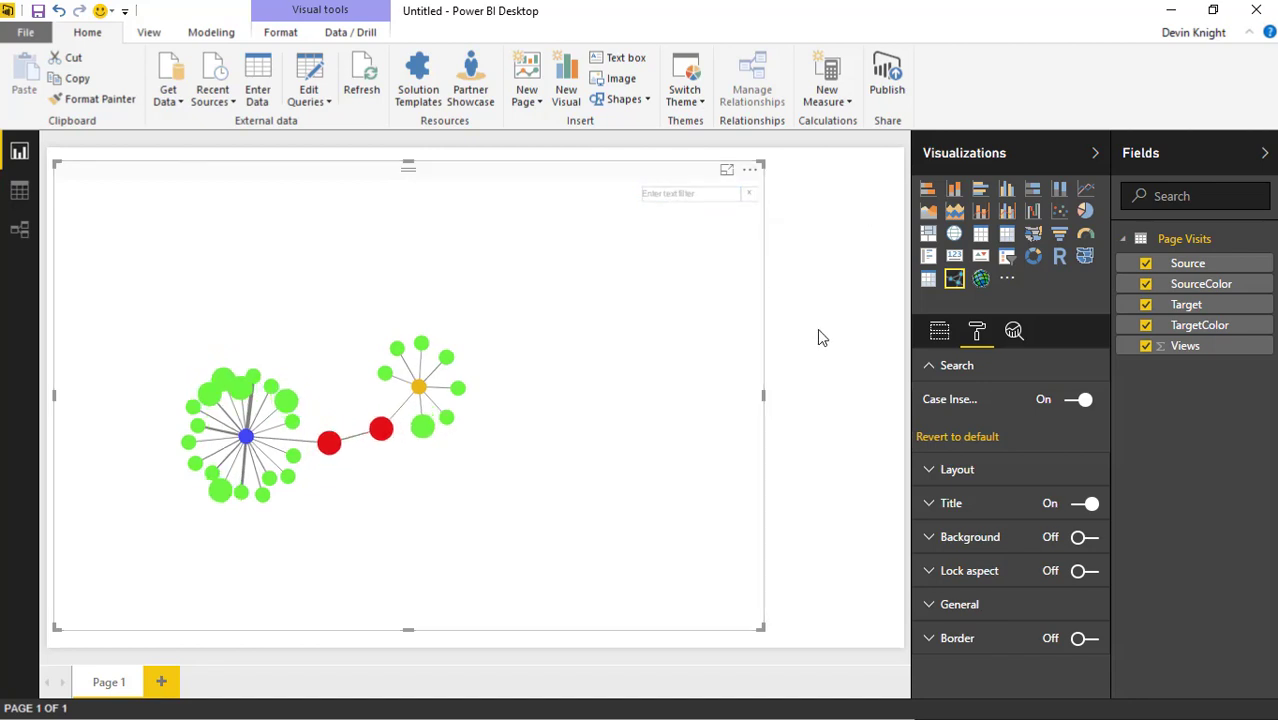
{"action": "left_click", "coordinate": [930, 367]}
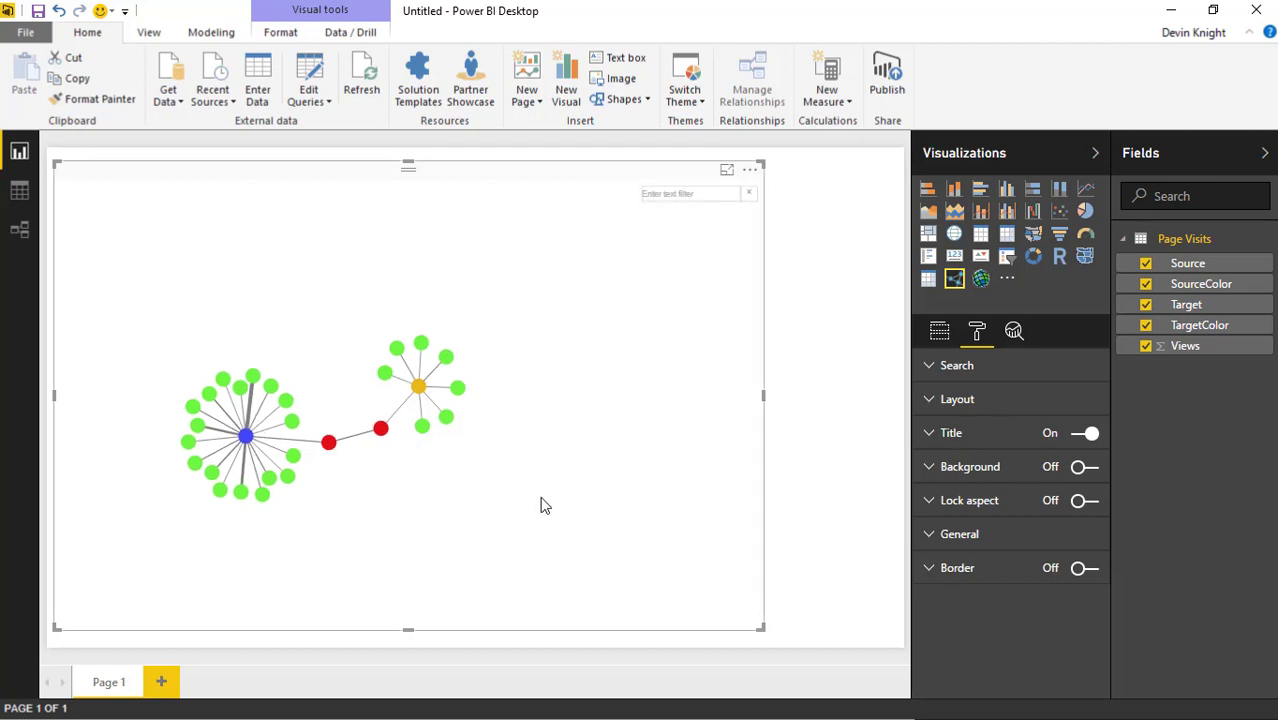
Step: Show the visual's Layout format options, move the network's nodes around, and turn Animate off and on again
{"action": "left_click", "coordinate": [931, 404]}
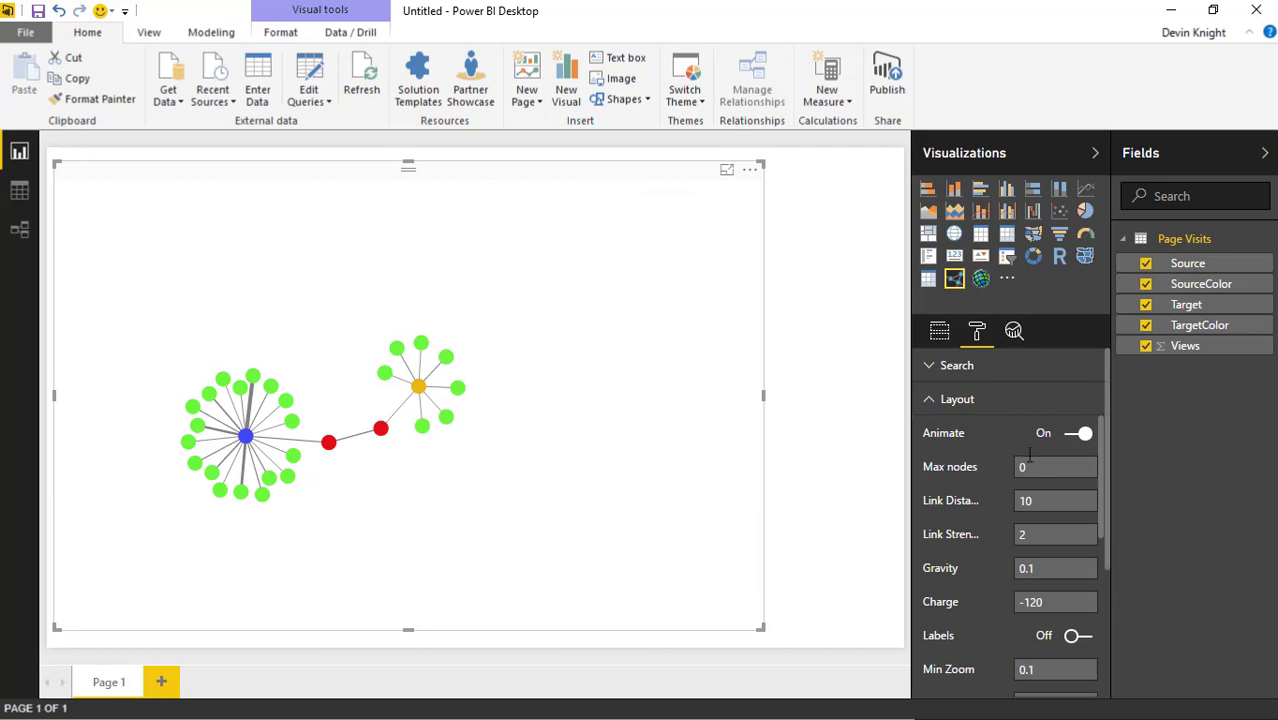
{"action": "left_click_drag", "start_coordinate": [419, 377], "coordinate": [452, 398]}
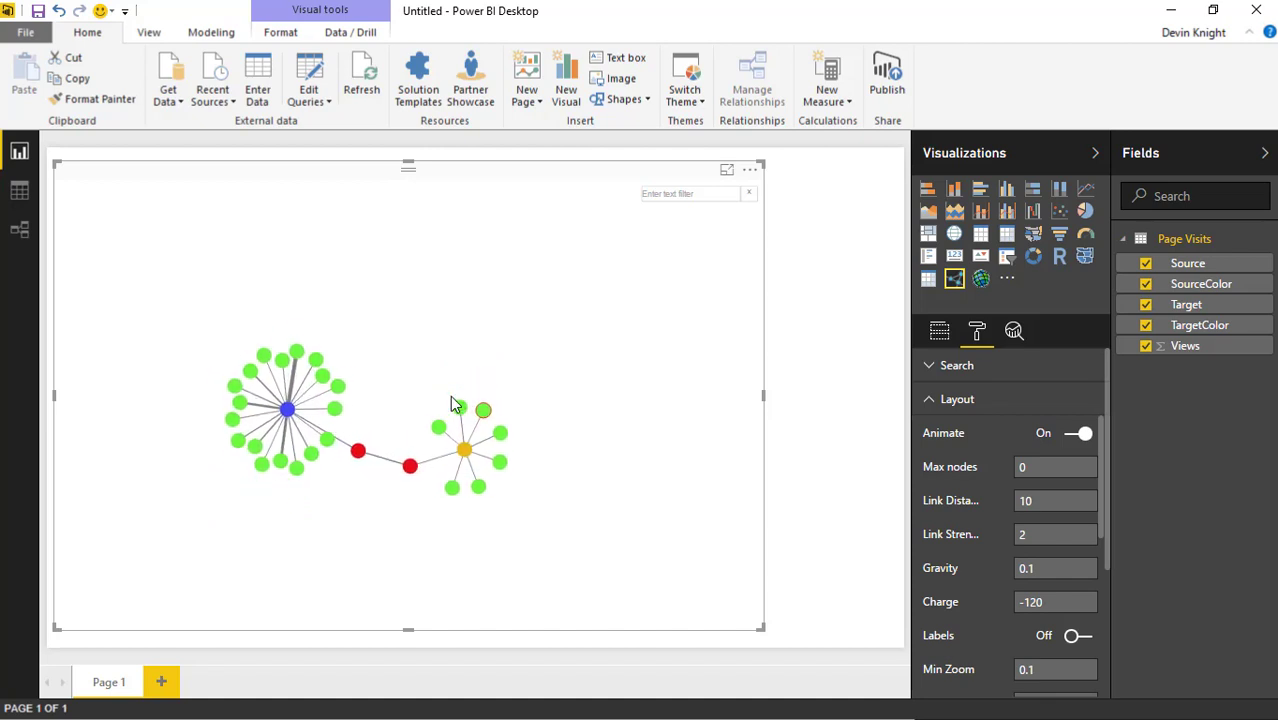
{"action": "left_click", "coordinate": [1079, 434]}
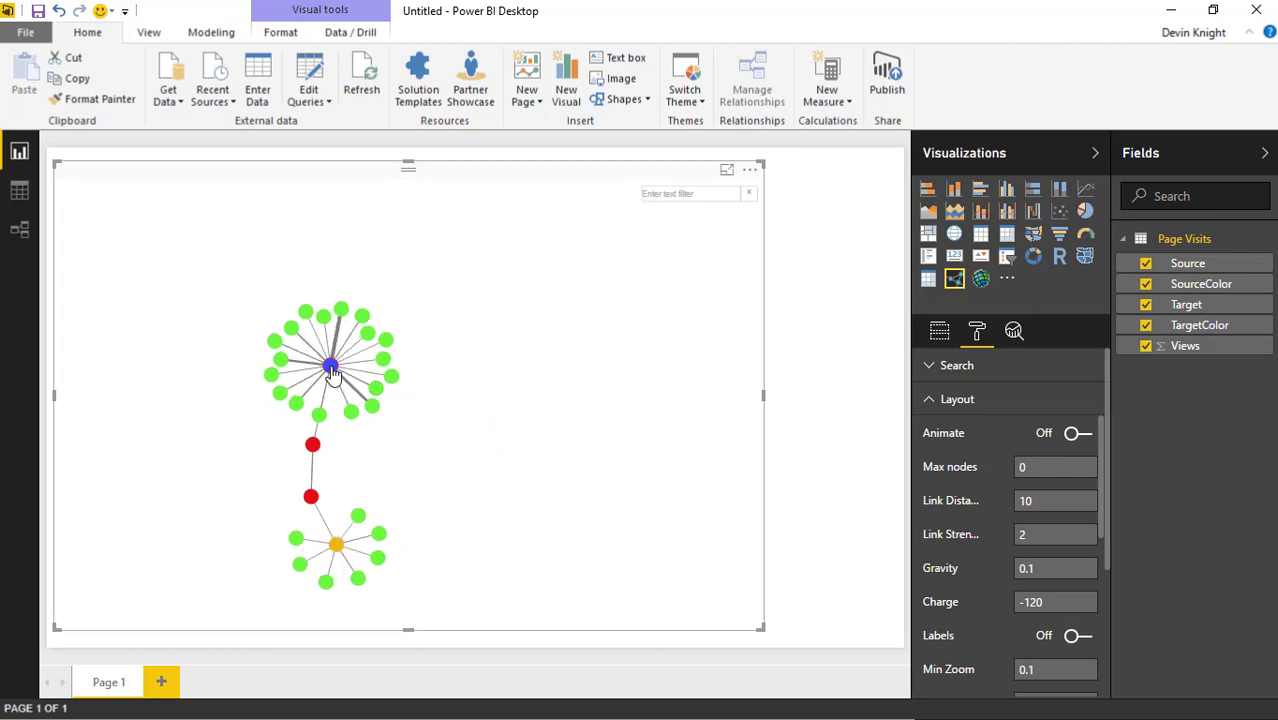
{"action": "left_click", "coordinate": [1079, 433]}
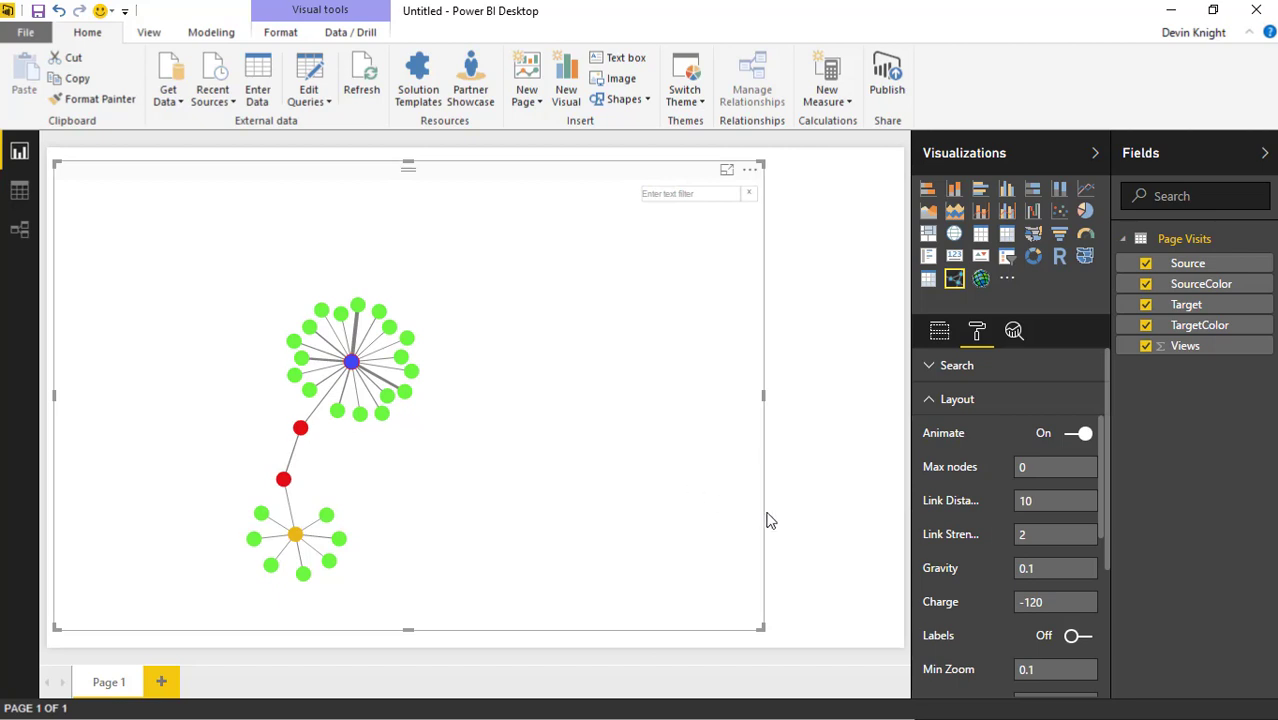
Step: Test Max nodes limits of 10, 5 and 15 on the network, and set the limit back to 0
{"action": "left_click", "coordinate": [1055, 468]}
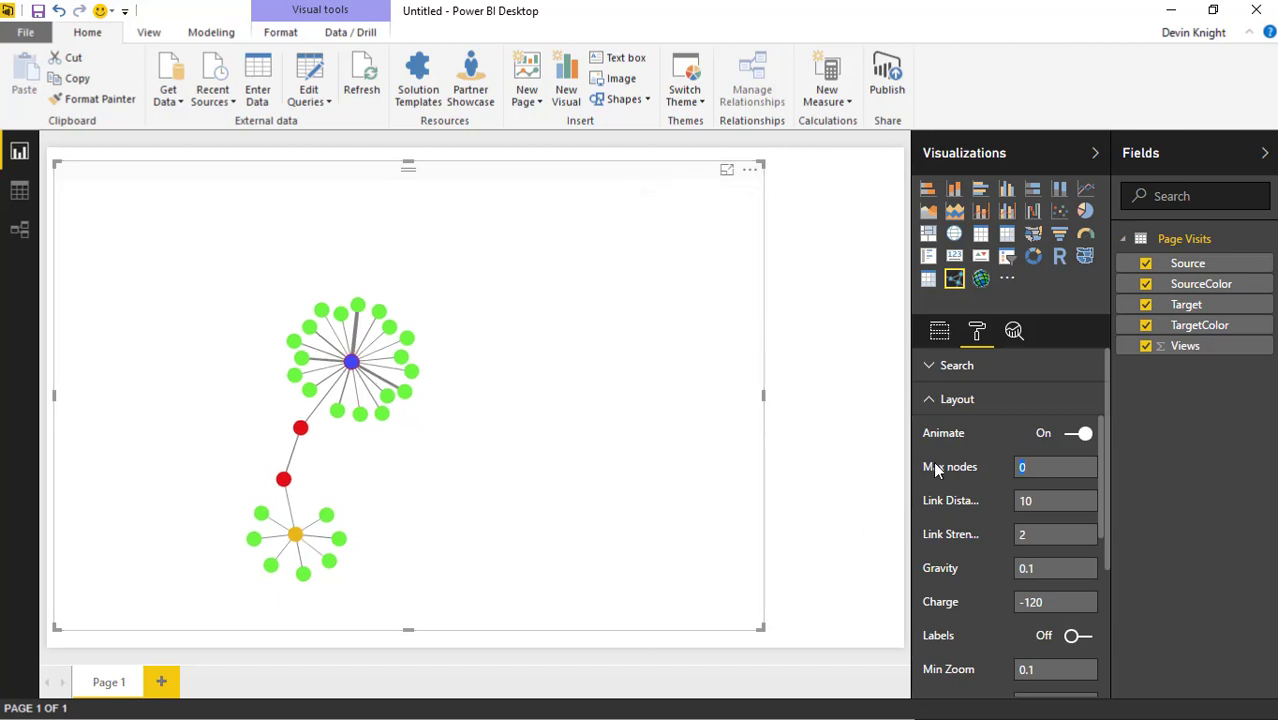
{"action": "type", "text": "10"}
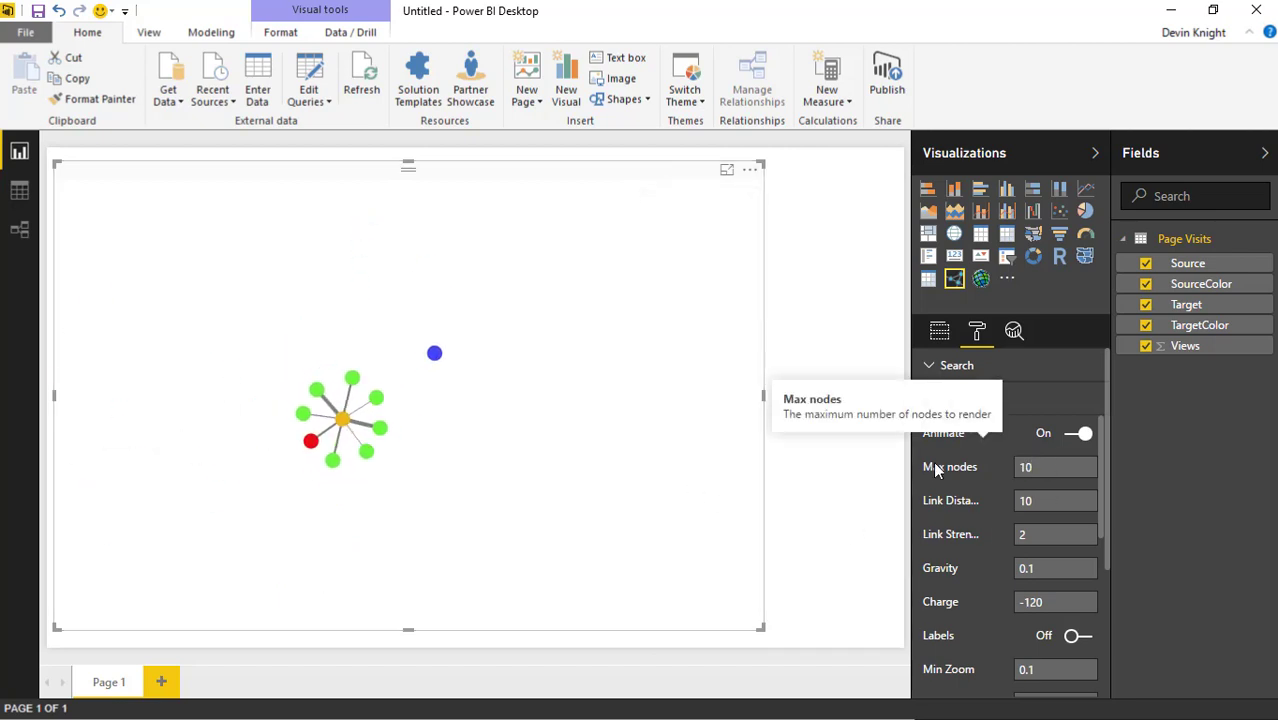
{"action": "key", "text": "BackSpace"}
{"action": "key", "text": "BackSpace"}
{"action": "type", "text": "05"}
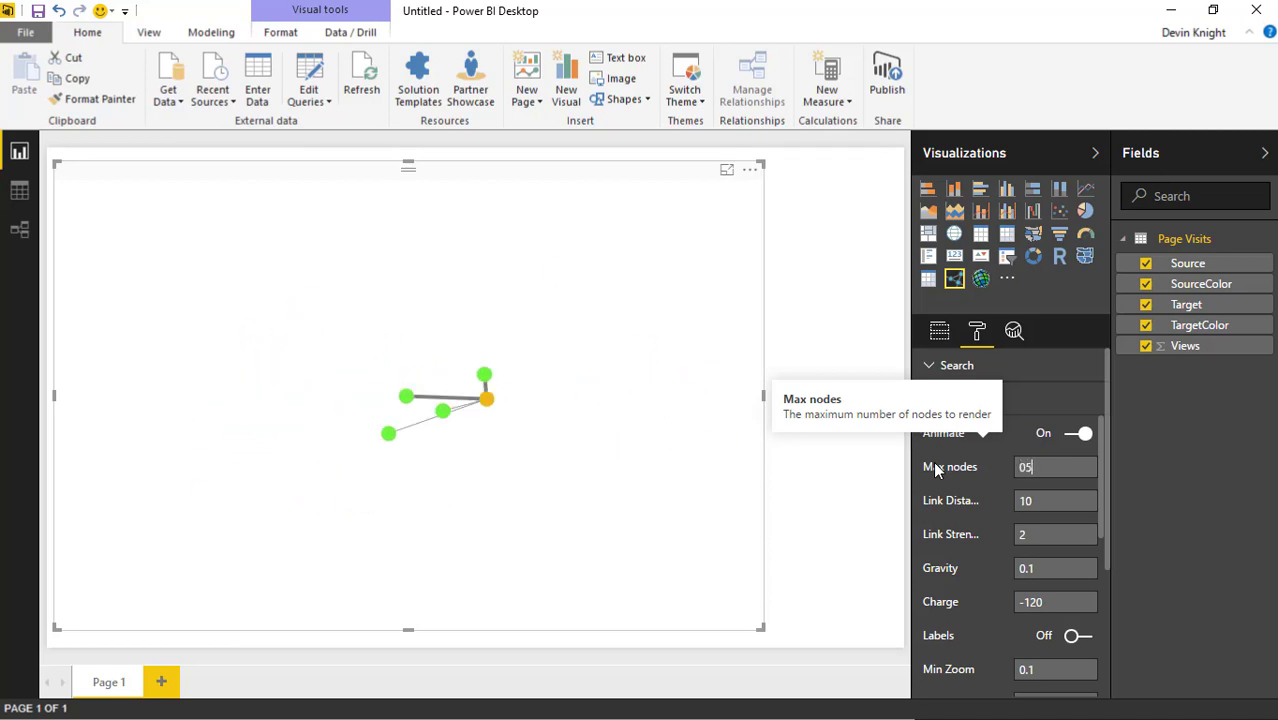
{"action": "double_click", "coordinate": [1007, 467]}
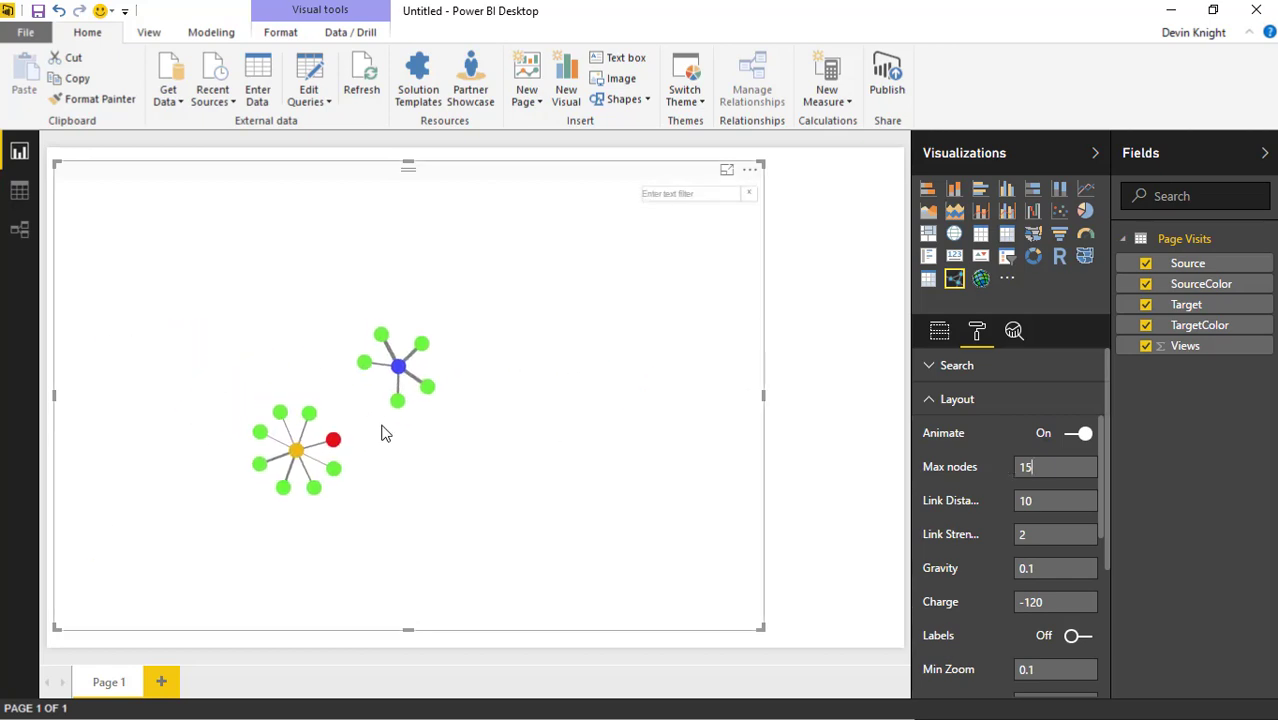
{"action": "left_click", "coordinate": [1038, 475]}
{"action": "key", "text": "BackSpace"}
{"action": "key", "text": "BackSpace"}
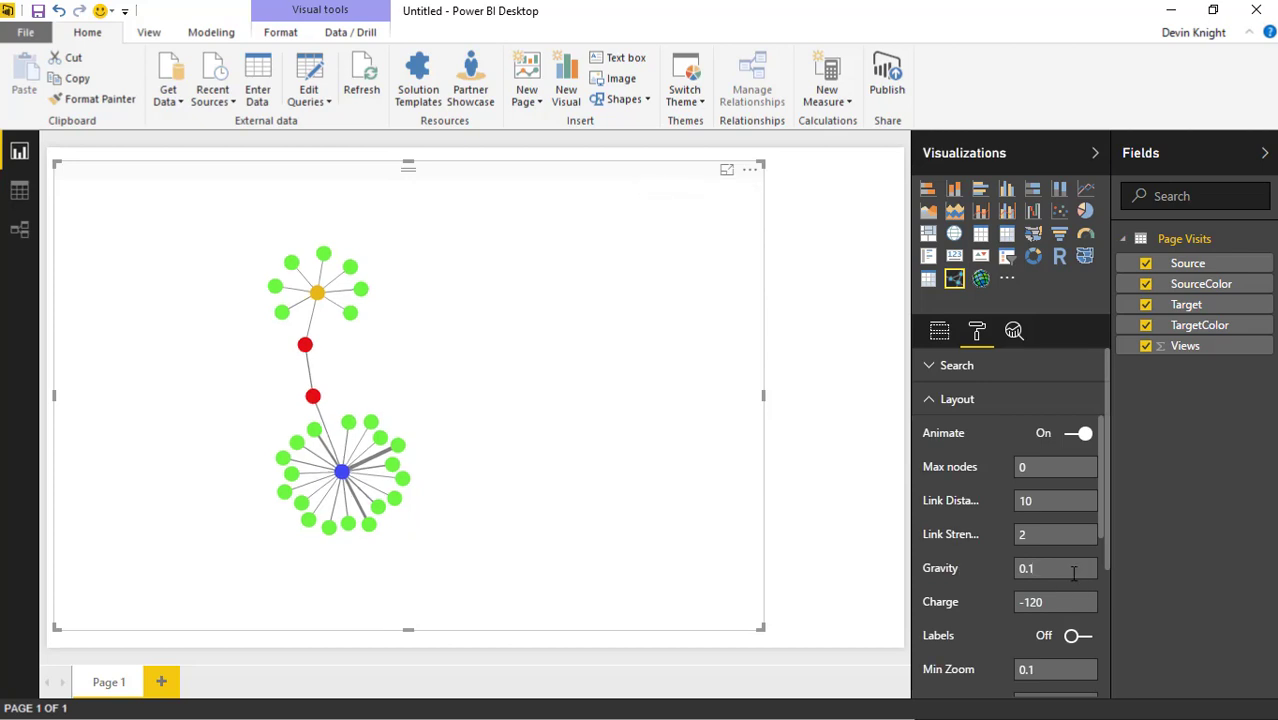
Step: Set the network layout's Gravity to 0.1 and its Charge to -250
{"action": "type", "text": "1"}
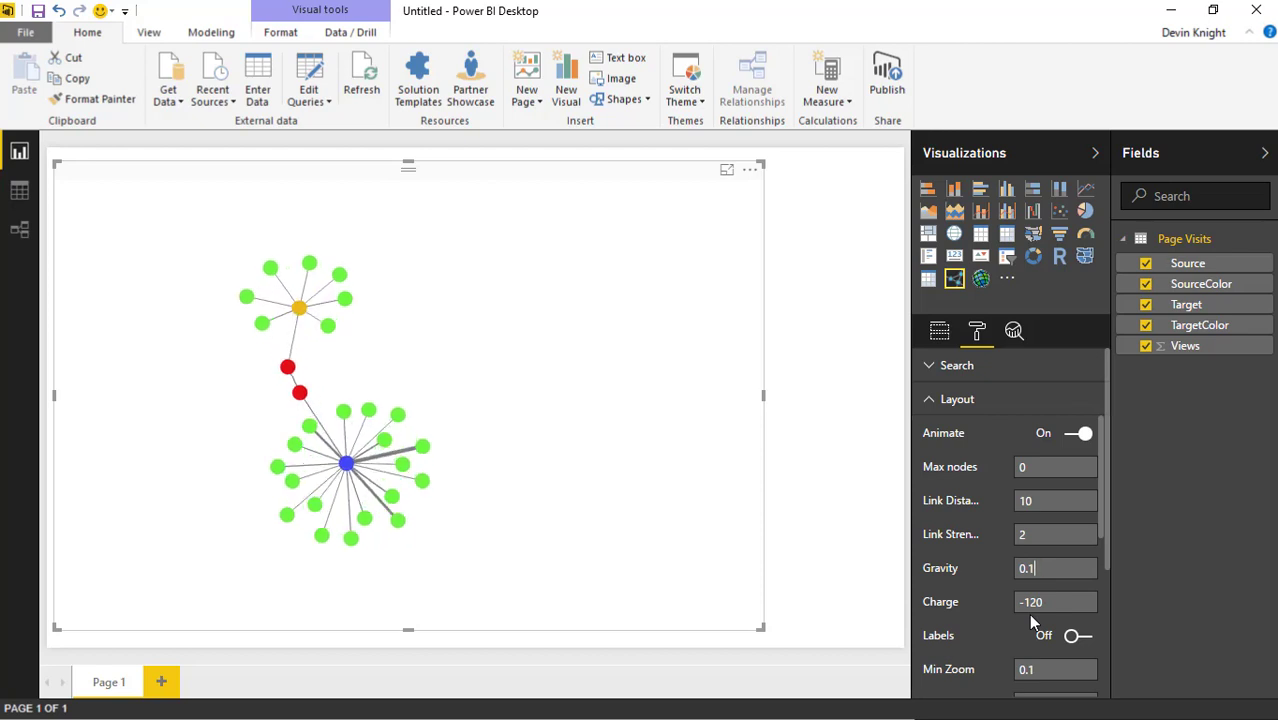
{"action": "left_click", "coordinate": [1062, 601]}
{"action": "double_click", "coordinate": [1062, 601]}
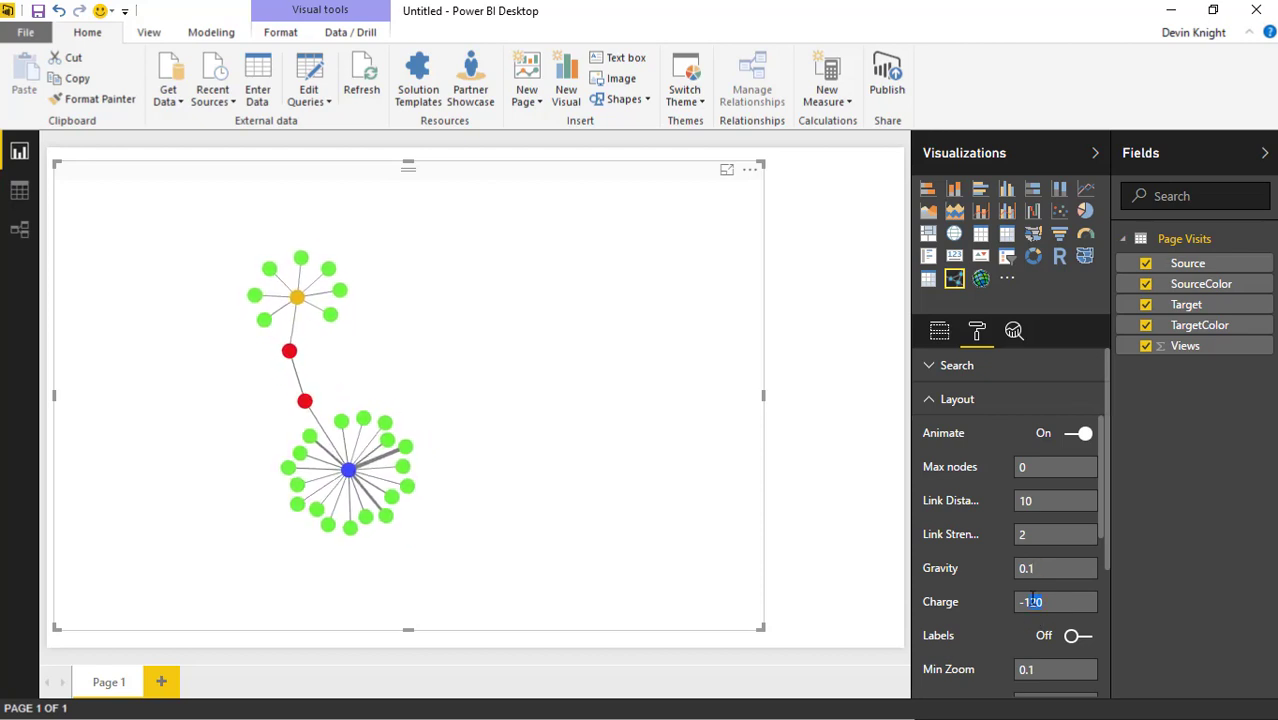
{"action": "type", "text": "-250"}
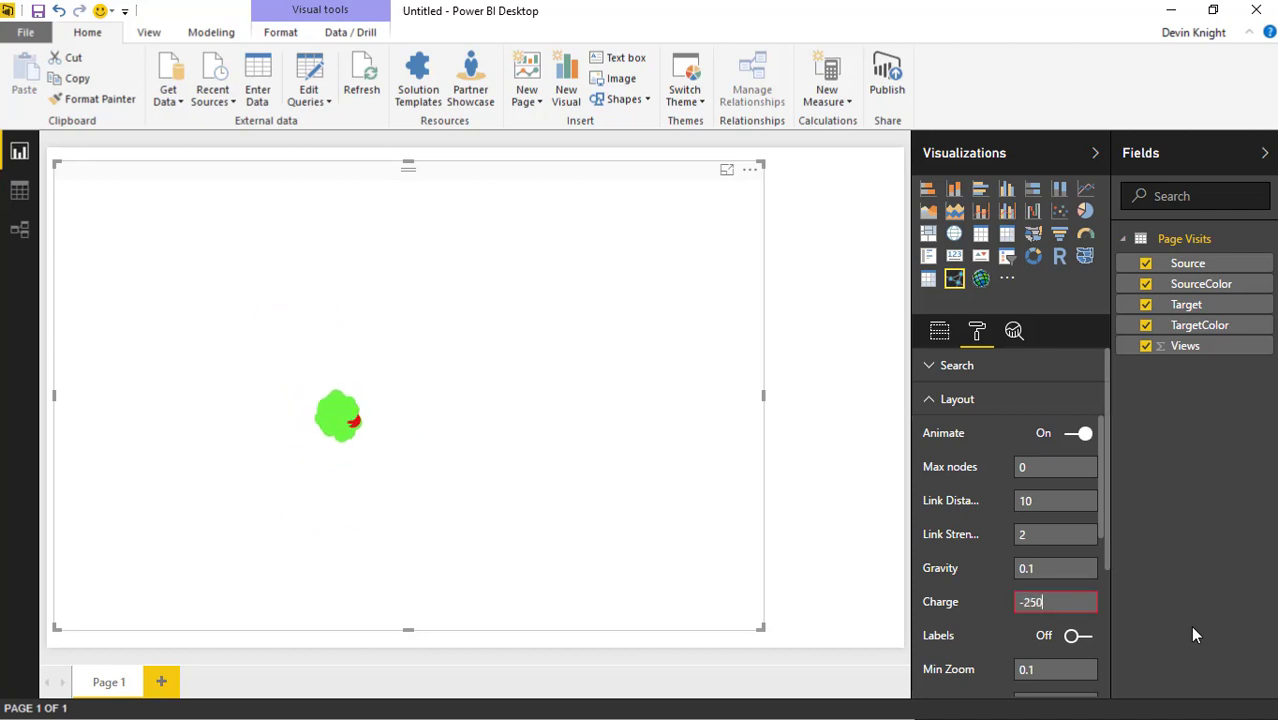
{"action": "key", "text": "Return"}
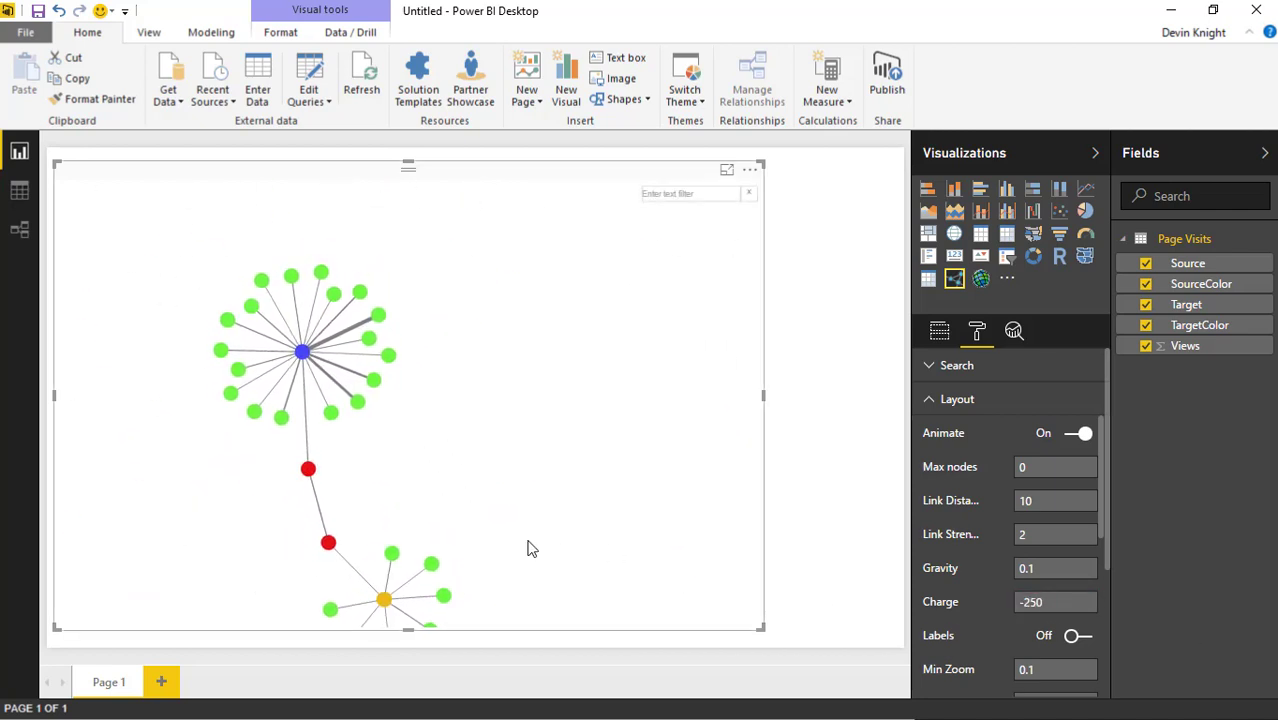
Step: Try Charge values of 10 and -125 on the network, and set the Charge to -120
{"action": "left_click", "coordinate": [1040, 602]}
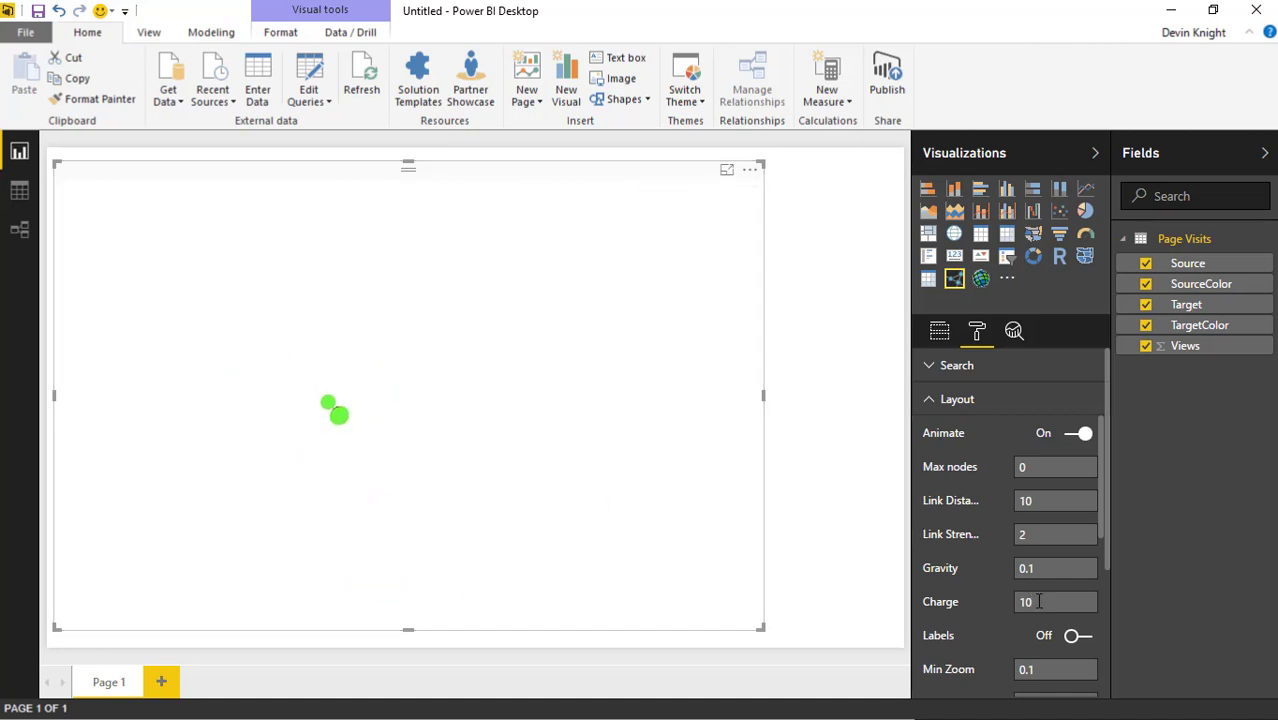
{"action": "type", "text": "-12"}
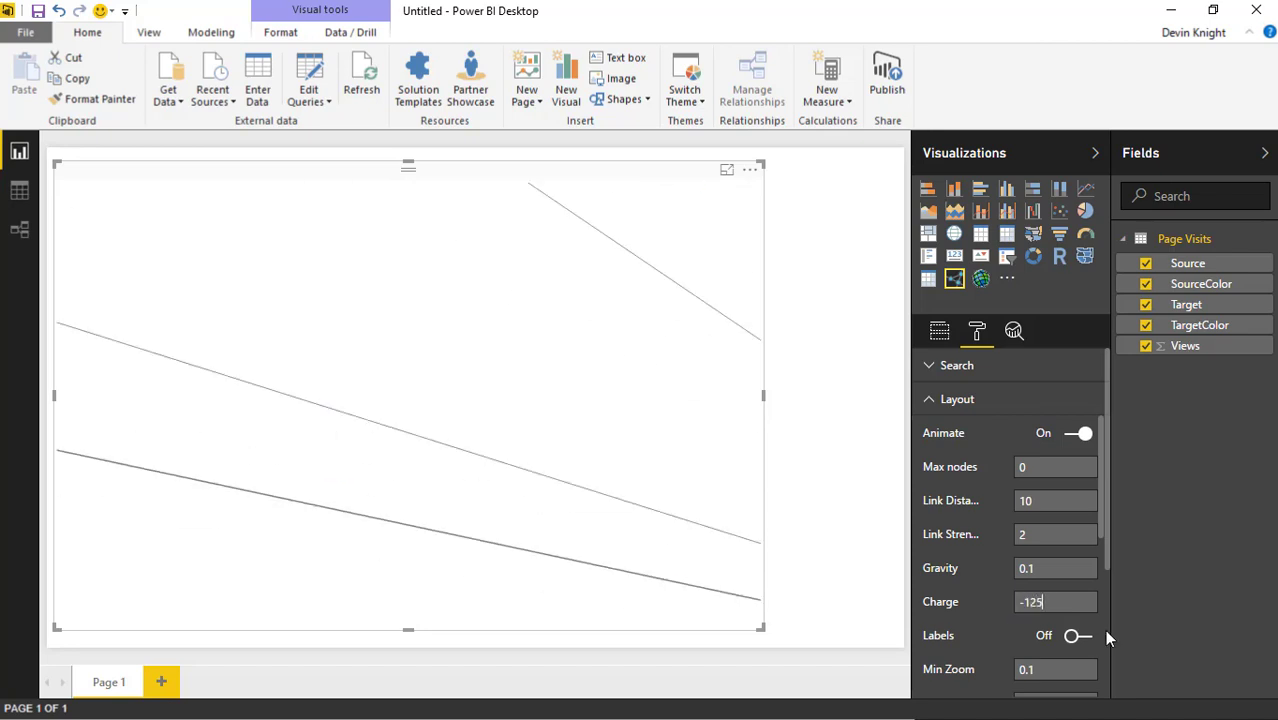
{"action": "type", "text": "0"}
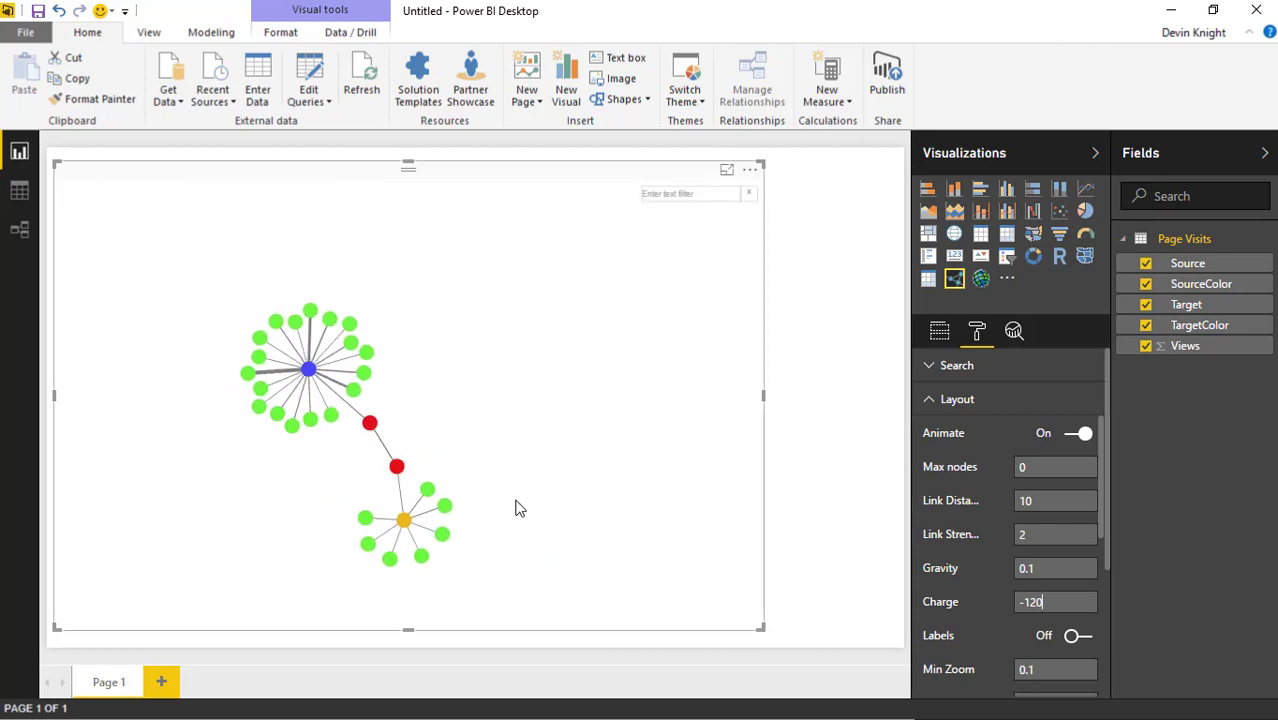
Step: Turn on the node labels and spread the nodes apart by setting Charge to -250 and finally -350
{"action": "scroll", "coordinate": [1027, 519], "scroll_direction": "down", "scroll_amount": 2}
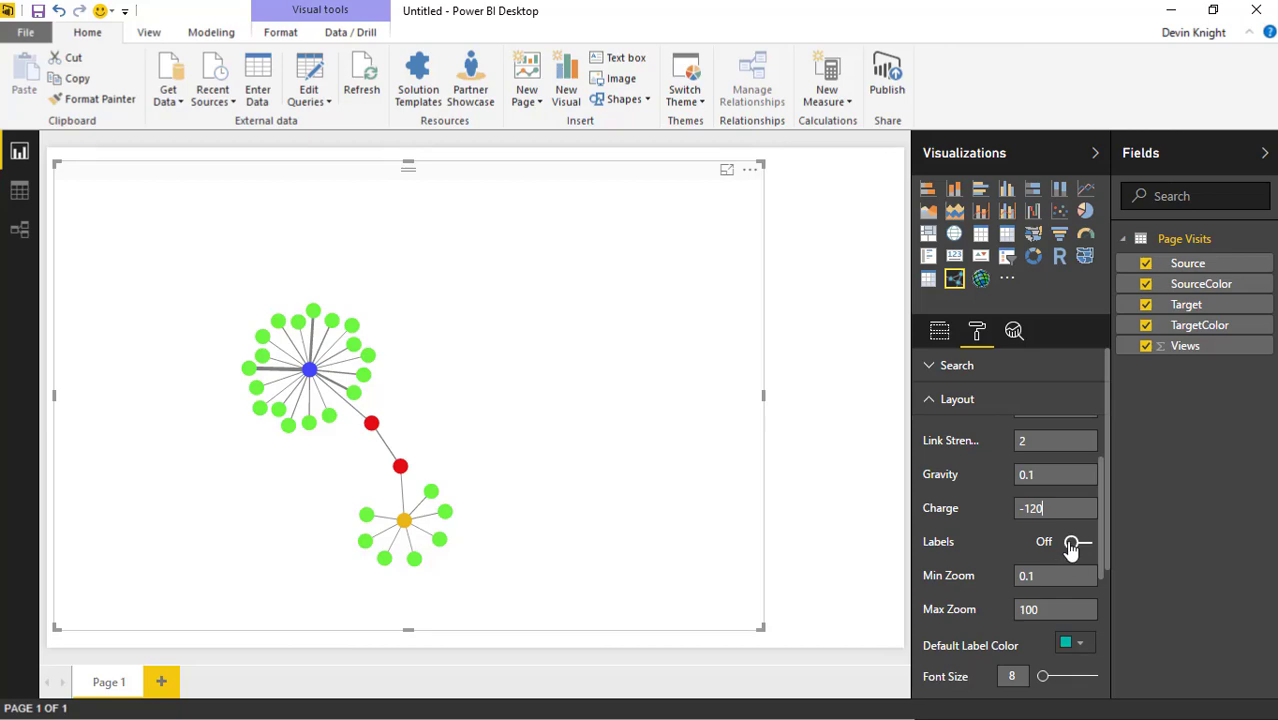
{"action": "left_click", "coordinate": [1072, 544]}
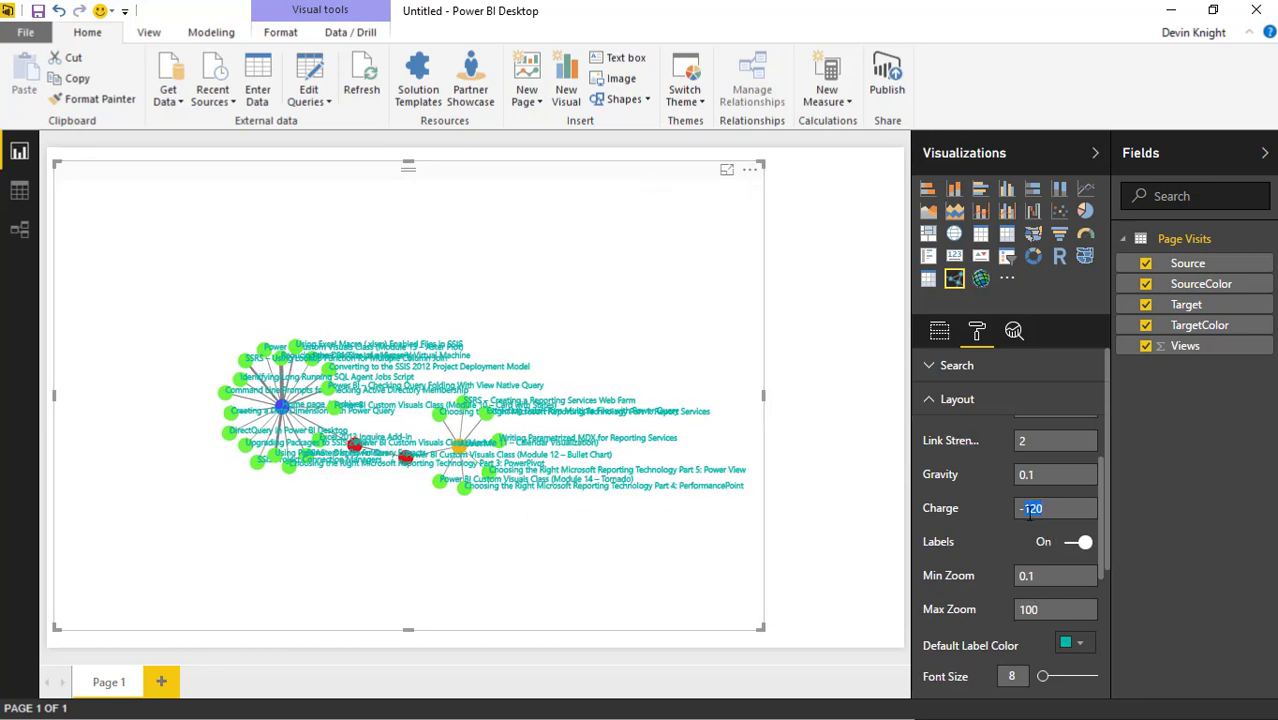
{"action": "type", "text": "250"}
{"action": "key", "text": "Return"}
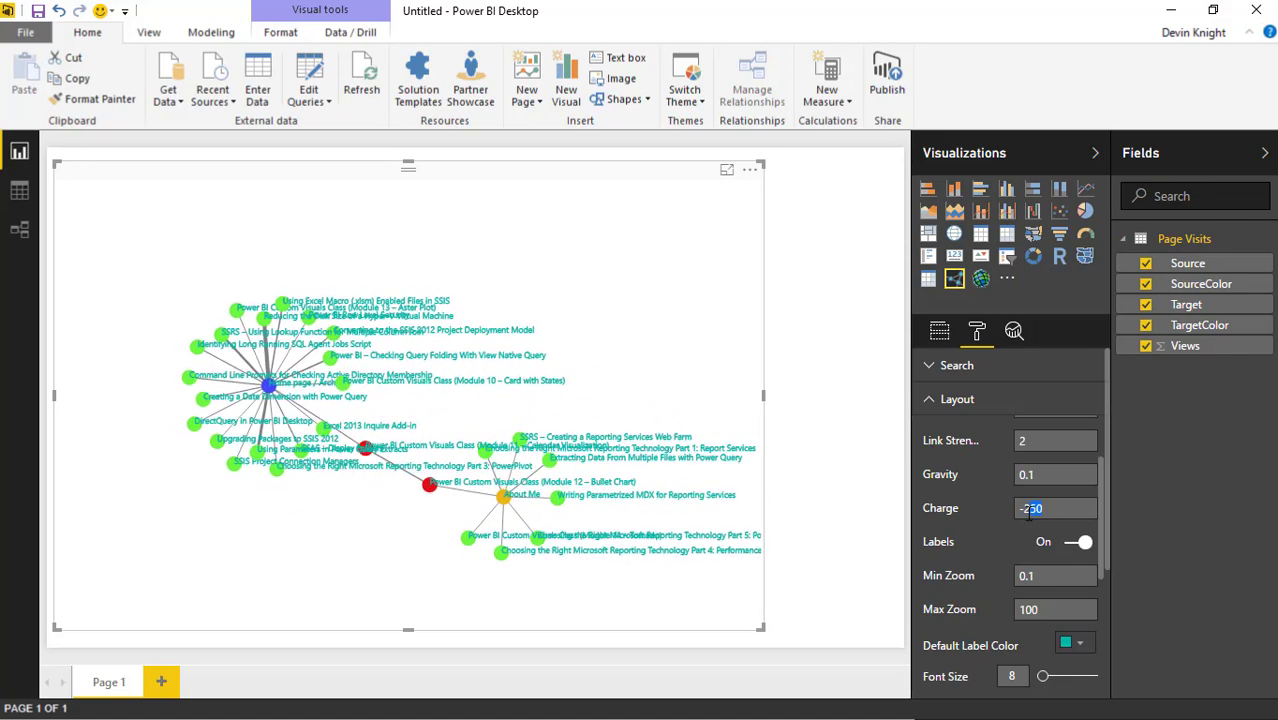
{"action": "type", "text": "350"}
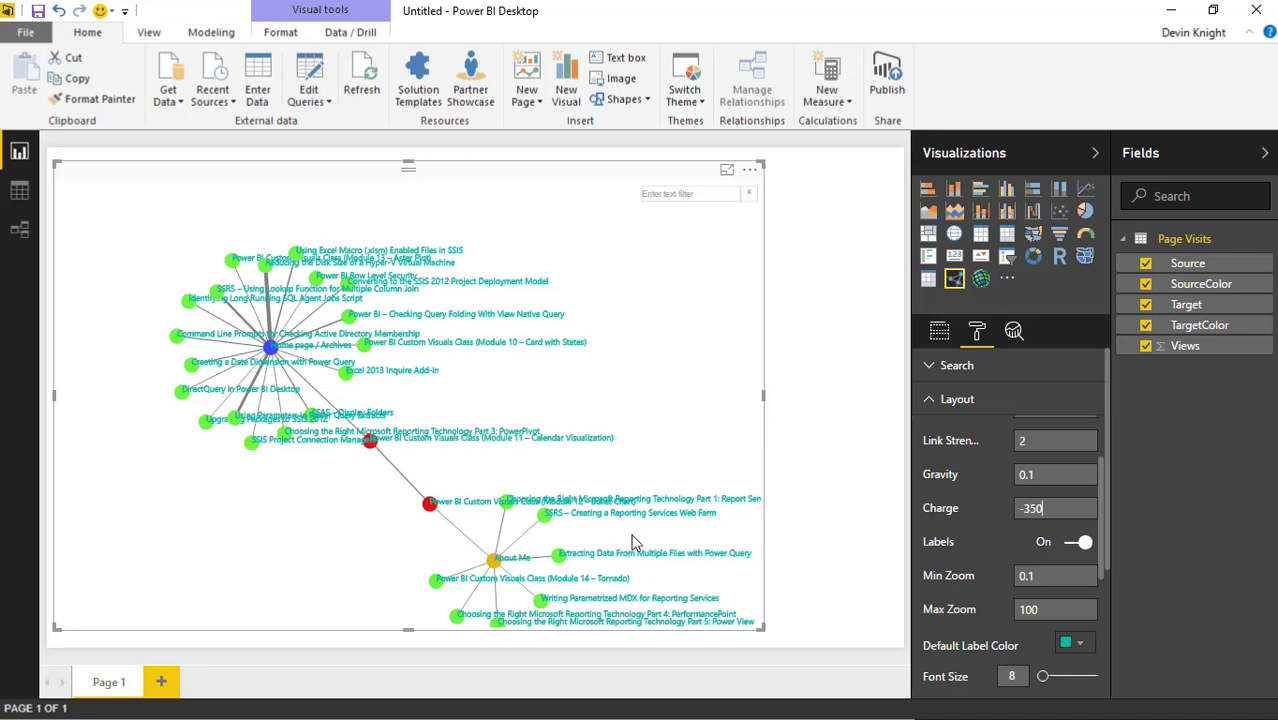
Step: Set the node labels' font size to 9 and their default color to black
{"action": "scroll", "coordinate": [1051, 560], "scroll_direction": "down", "scroll_amount": 1}
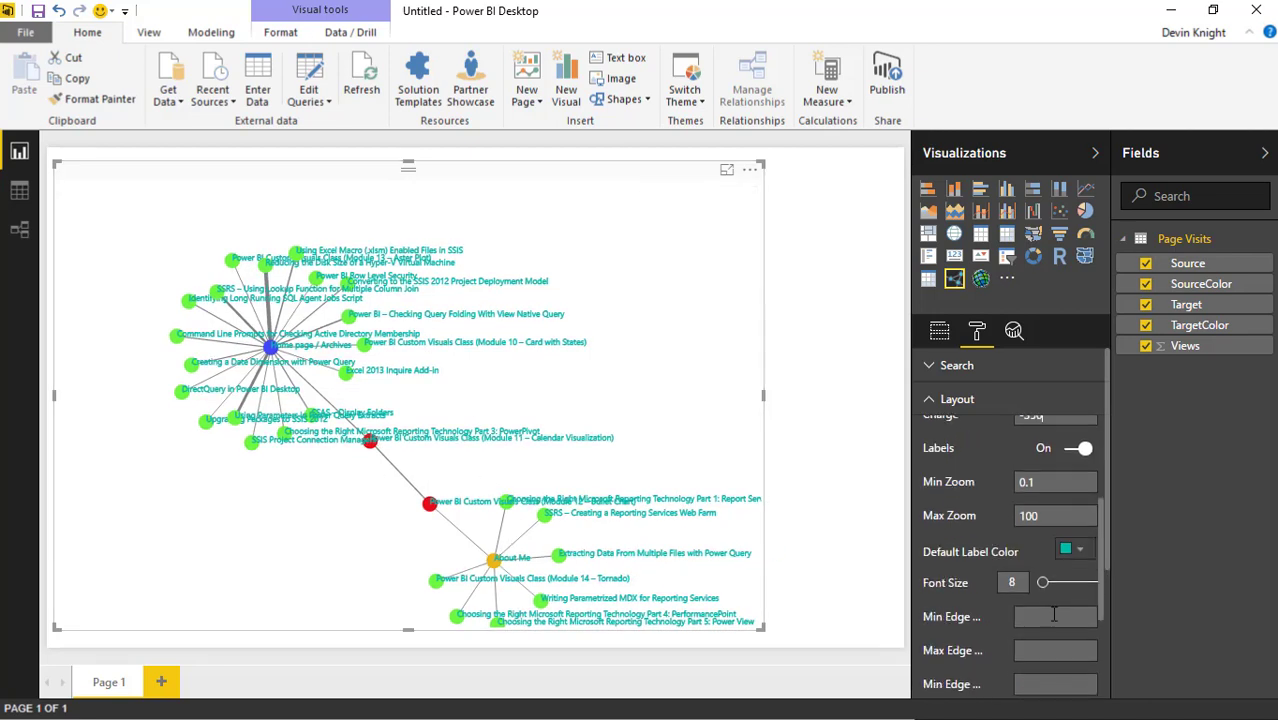
{"action": "scroll", "coordinate": [1048, 604], "scroll_direction": "down", "scroll_amount": 1}
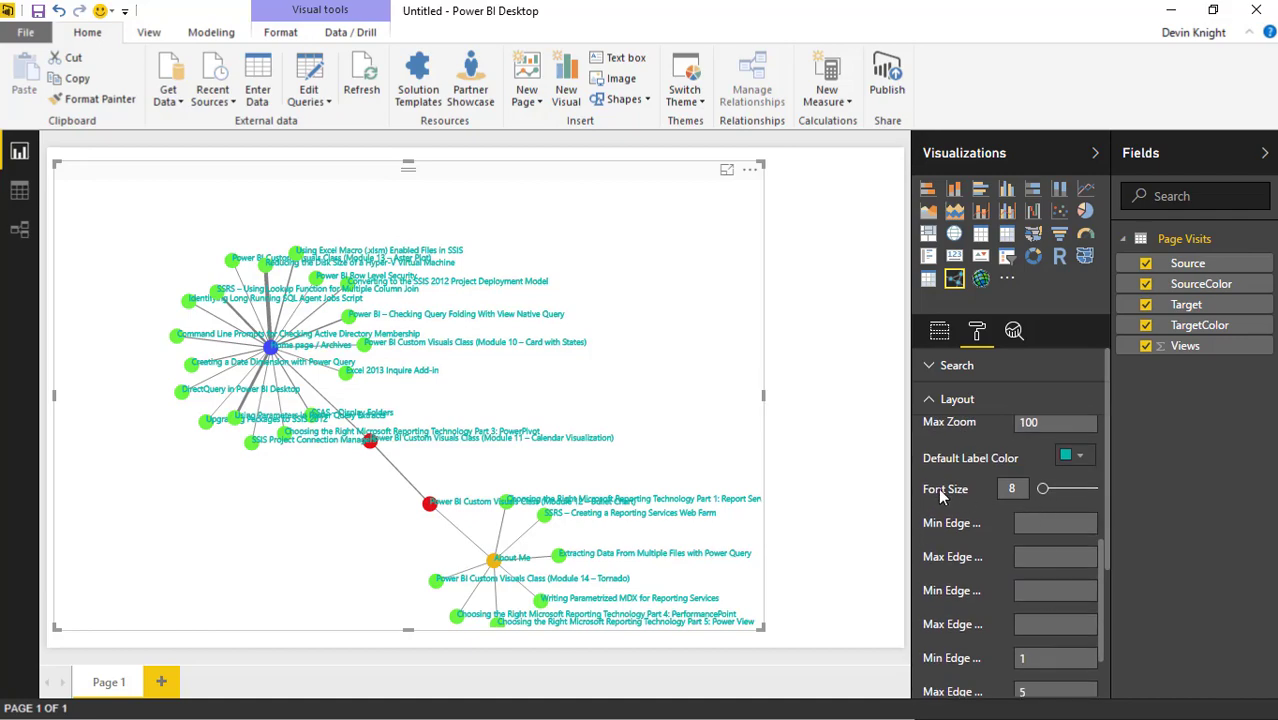
{"action": "left_click_drag", "start_coordinate": [1041, 491], "coordinate": [1044, 498]}
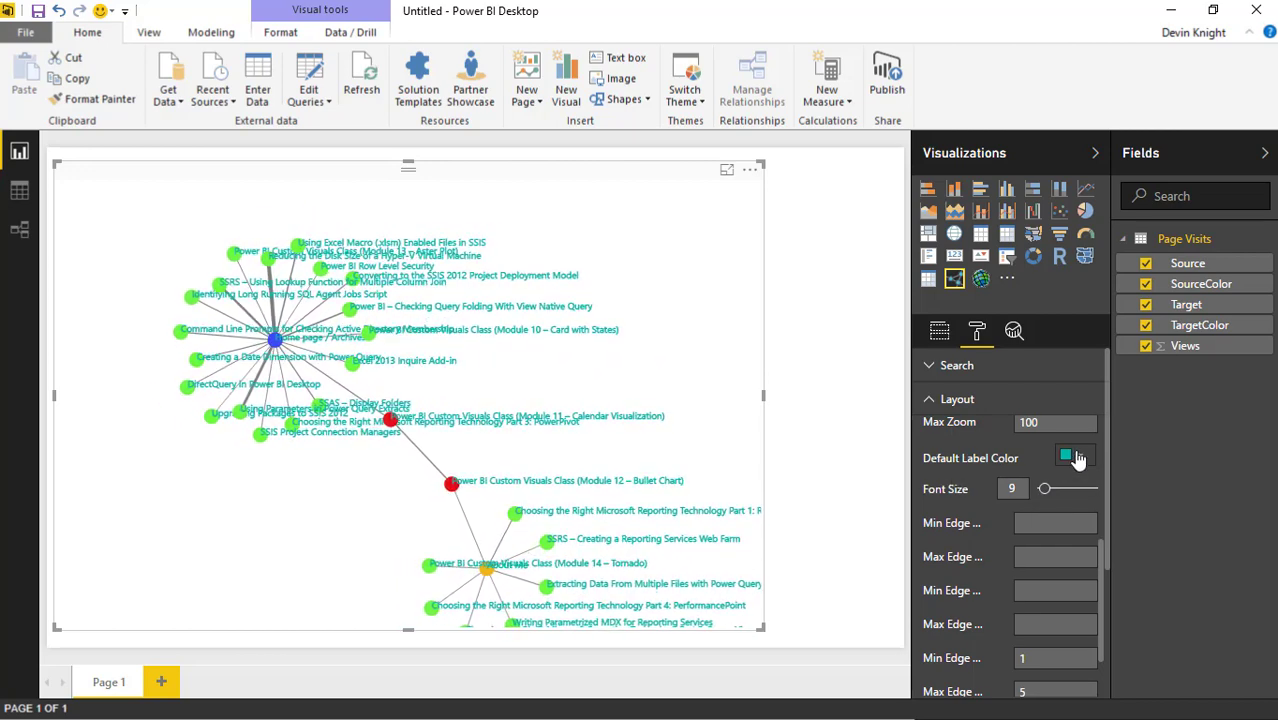
{"action": "left_click", "coordinate": [1074, 457]}
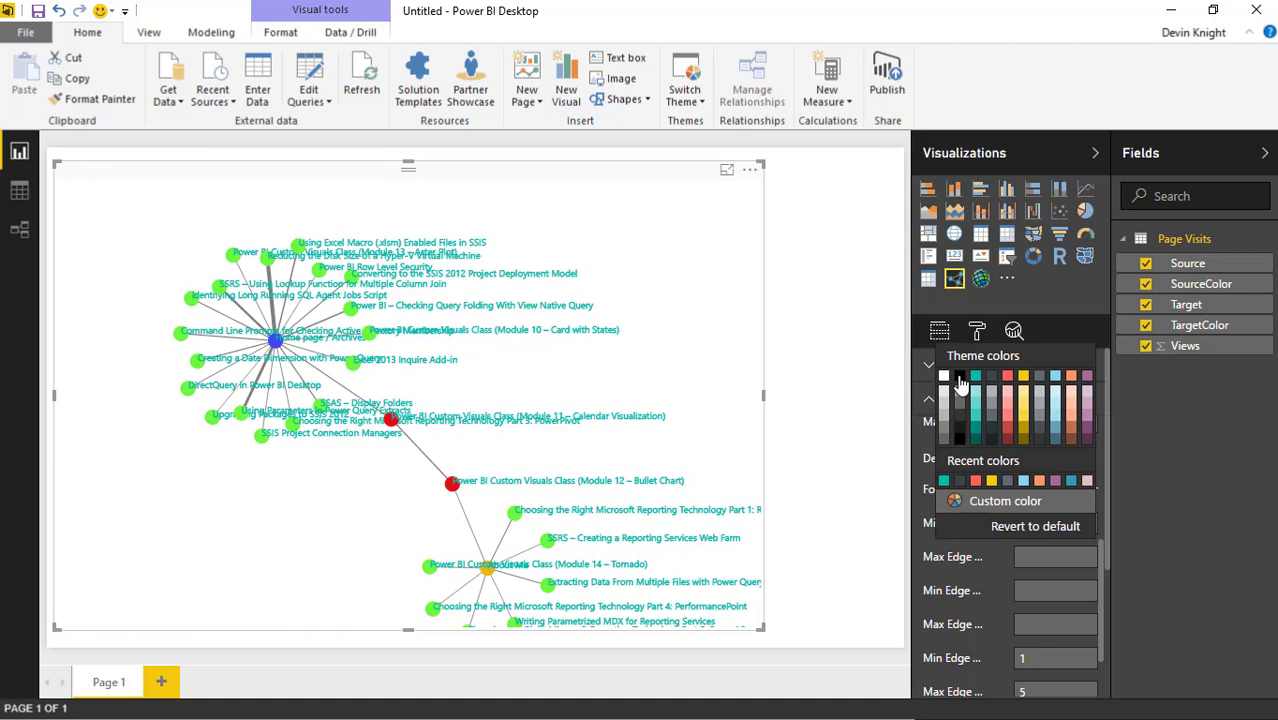
{"action": "left_click", "coordinate": [959, 378]}
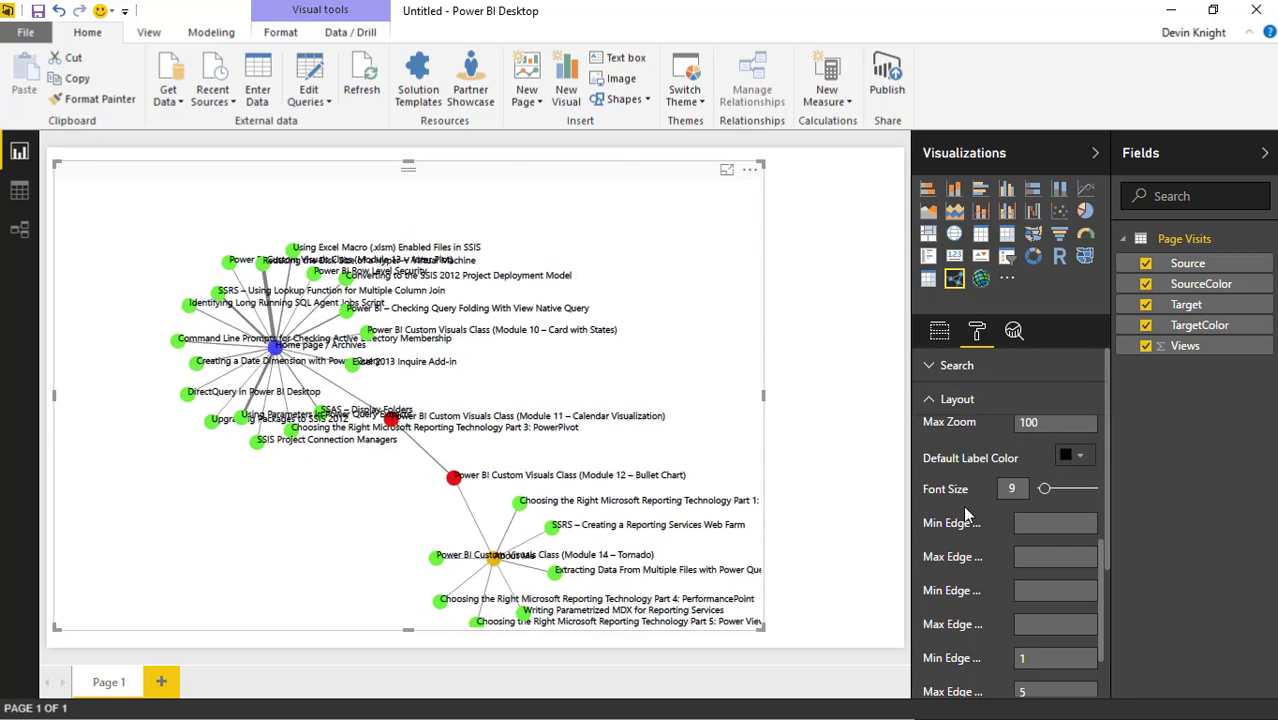
Step: Inspect the labelled network closer up and from farther away to check the readability of the node labels
{"action": "scroll", "coordinate": [1029, 508], "scroll_direction": "up", "scroll_amount": 2}
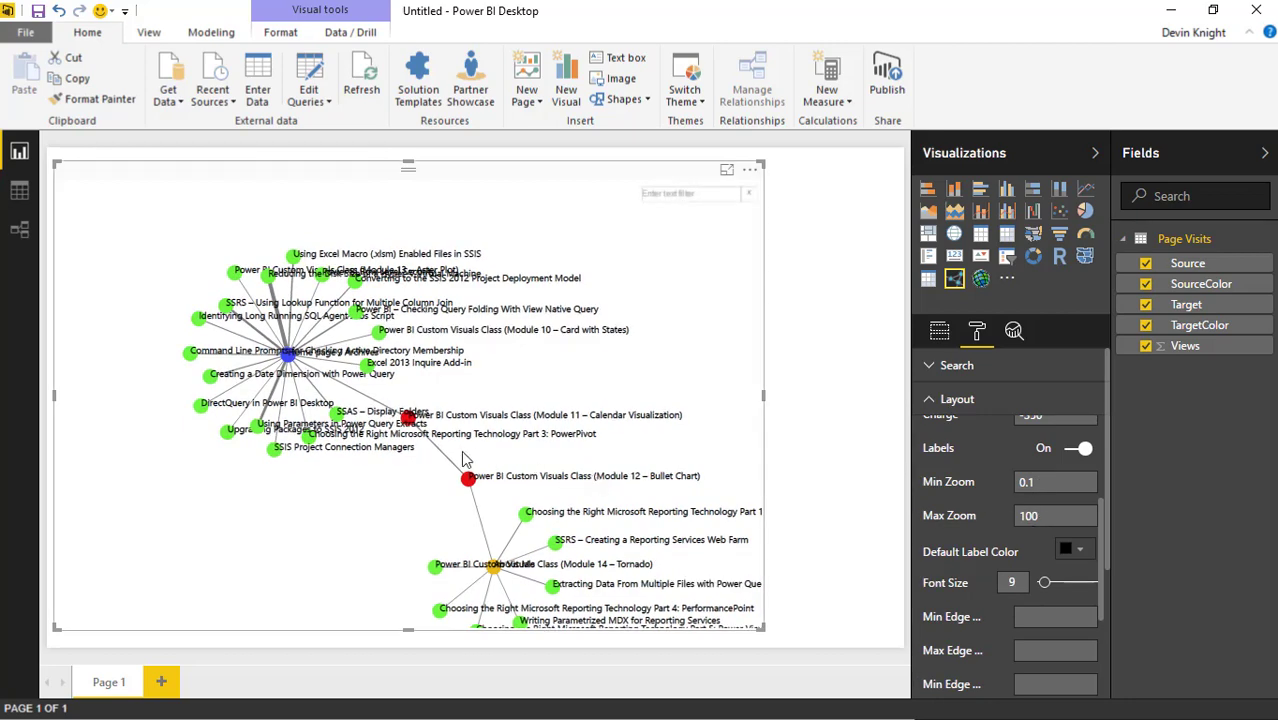
{"action": "scroll", "coordinate": [390, 448], "scroll_direction": "up", "scroll_amount": 5}
{"action": "scroll", "coordinate": [390, 448], "scroll_direction": "up", "scroll_amount": 2}
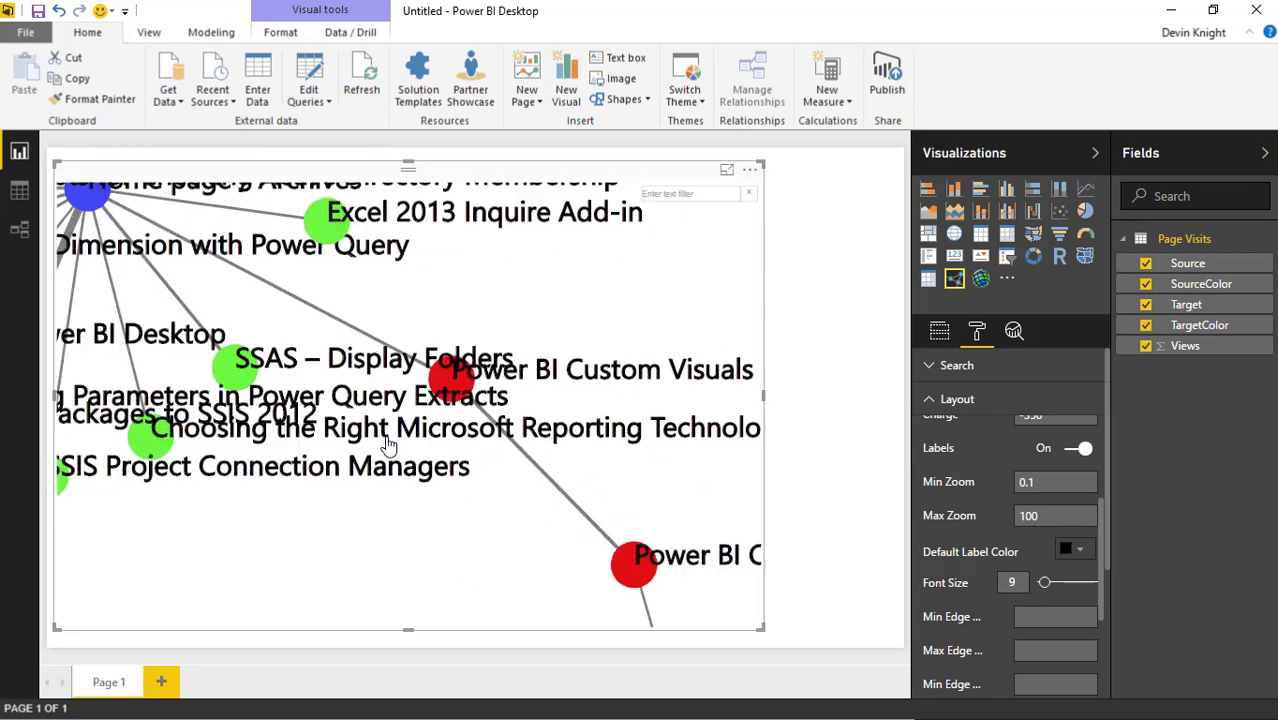
{"action": "scroll", "coordinate": [390, 448], "scroll_direction": "down", "scroll_amount": 6}
{"action": "scroll", "coordinate": [400, 448], "scroll_direction": "down", "scroll_amount": 2}
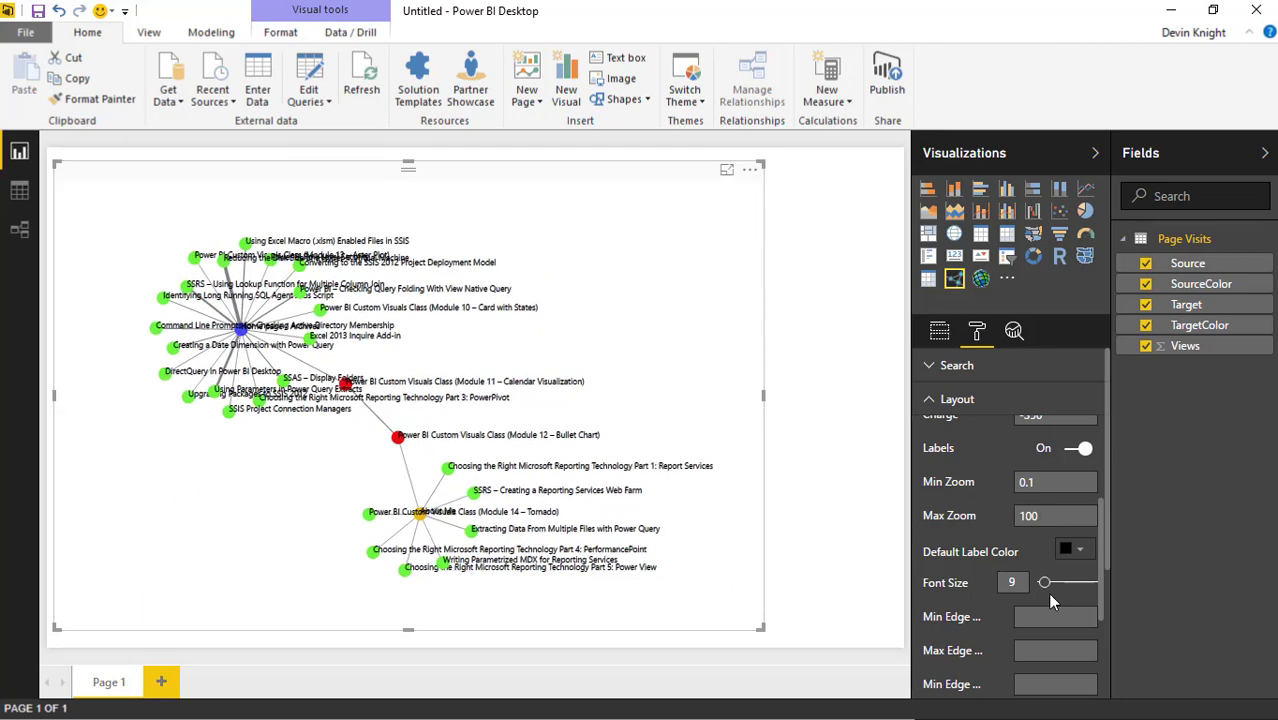
Step: Widen the format options to read the full names of the edge weight, width and color settings, and collapse the Layout options
{"action": "scroll", "coordinate": [1047, 592], "scroll_direction": "down", "scroll_amount": 3}
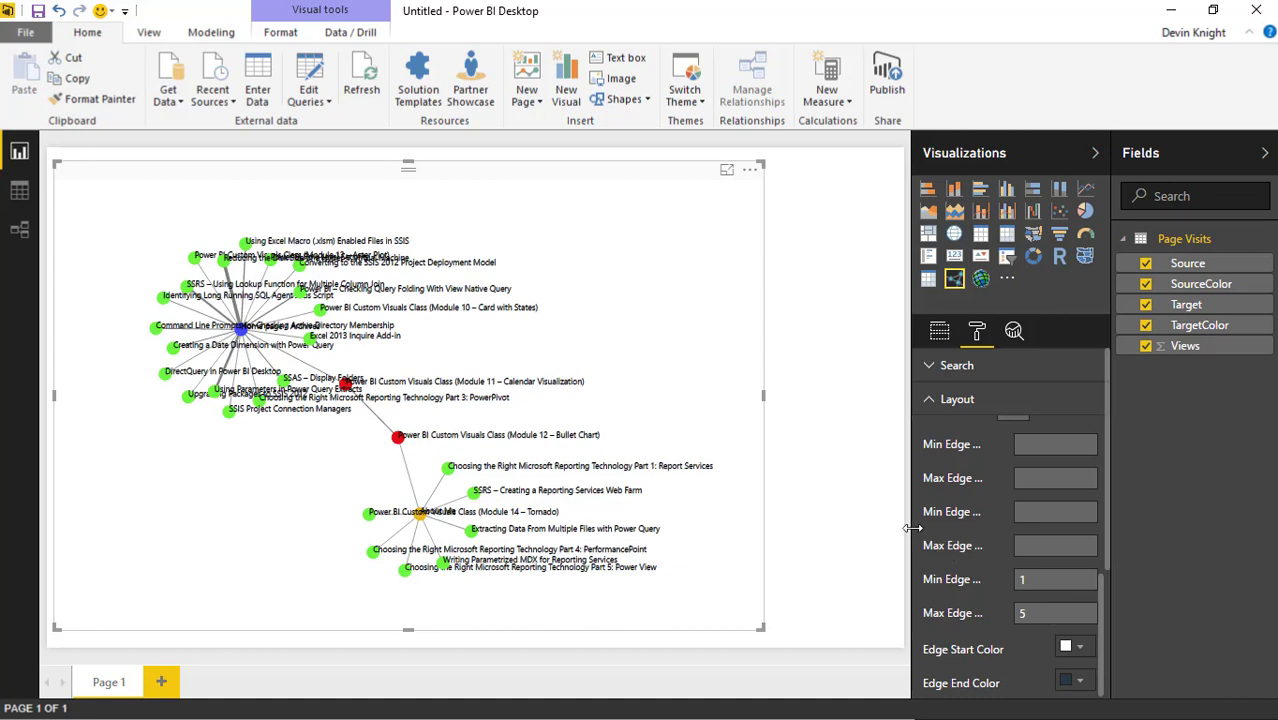
{"action": "left_click_drag", "start_coordinate": [912, 528], "coordinate": [834, 561]}
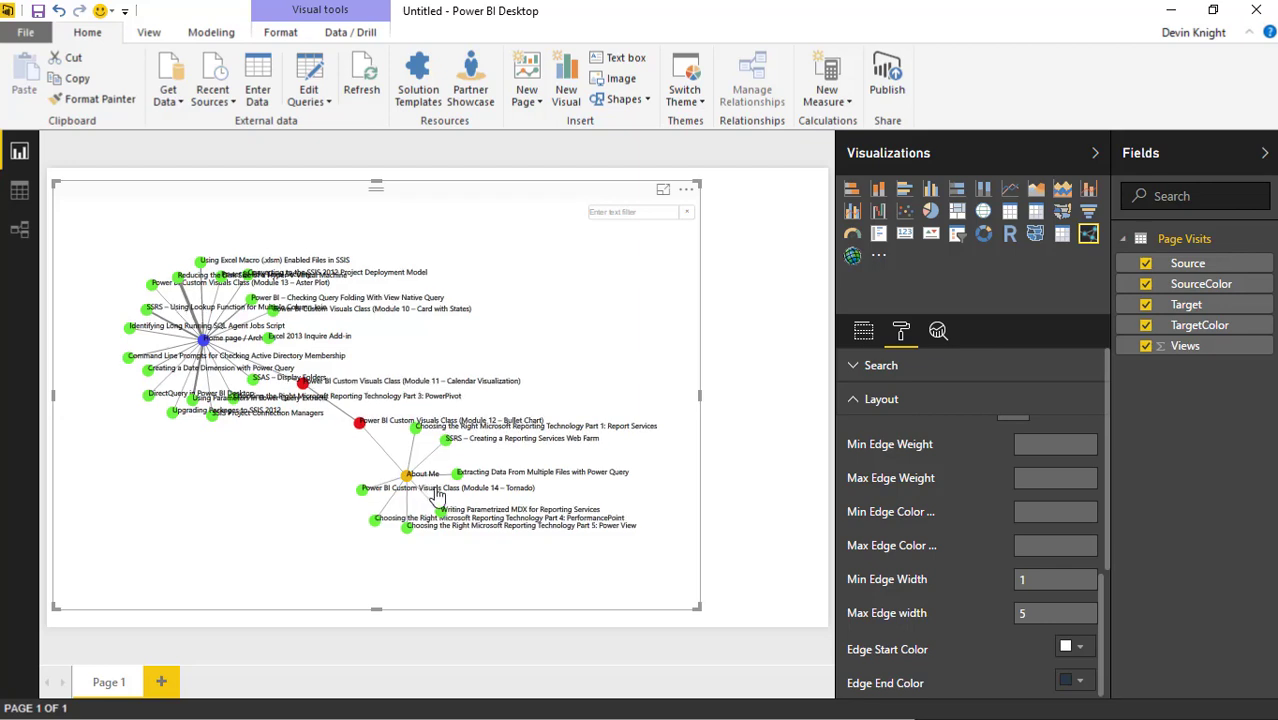
{"action": "scroll", "coordinate": [998, 576], "scroll_direction": "down", "scroll_amount": 1}
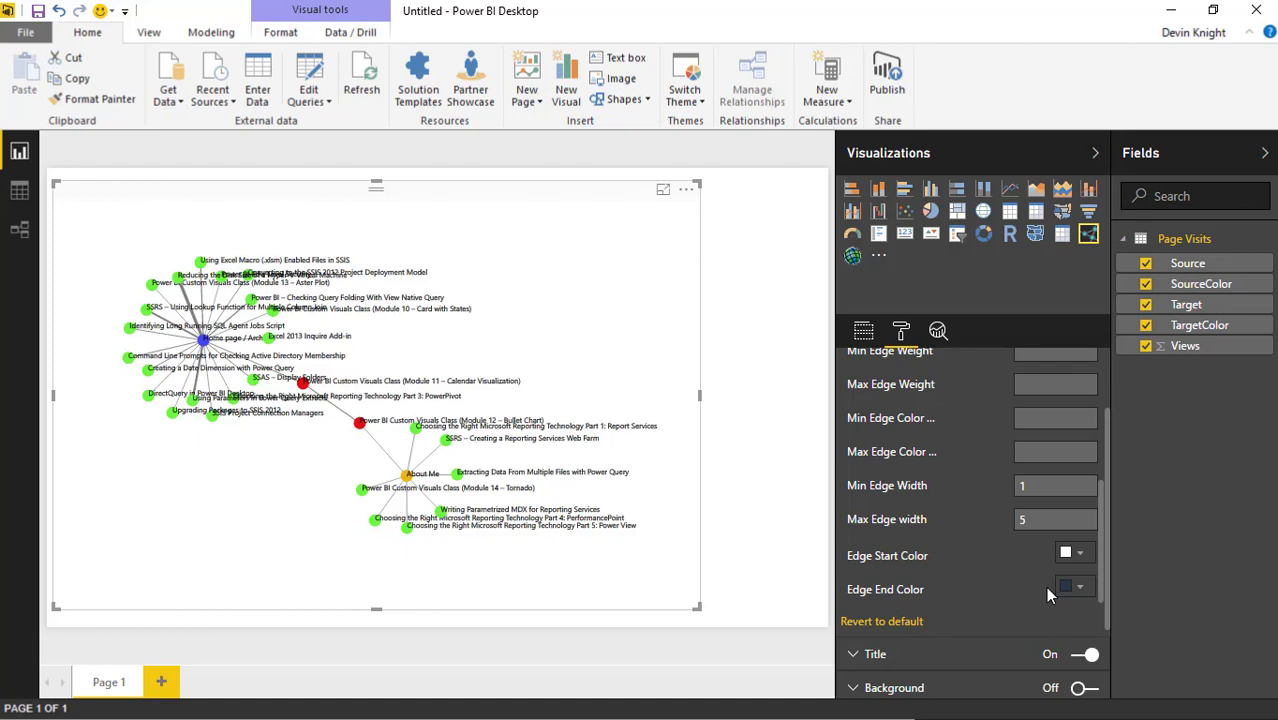
{"action": "scroll", "coordinate": [1045, 586], "scroll_direction": "up", "scroll_amount": 6}
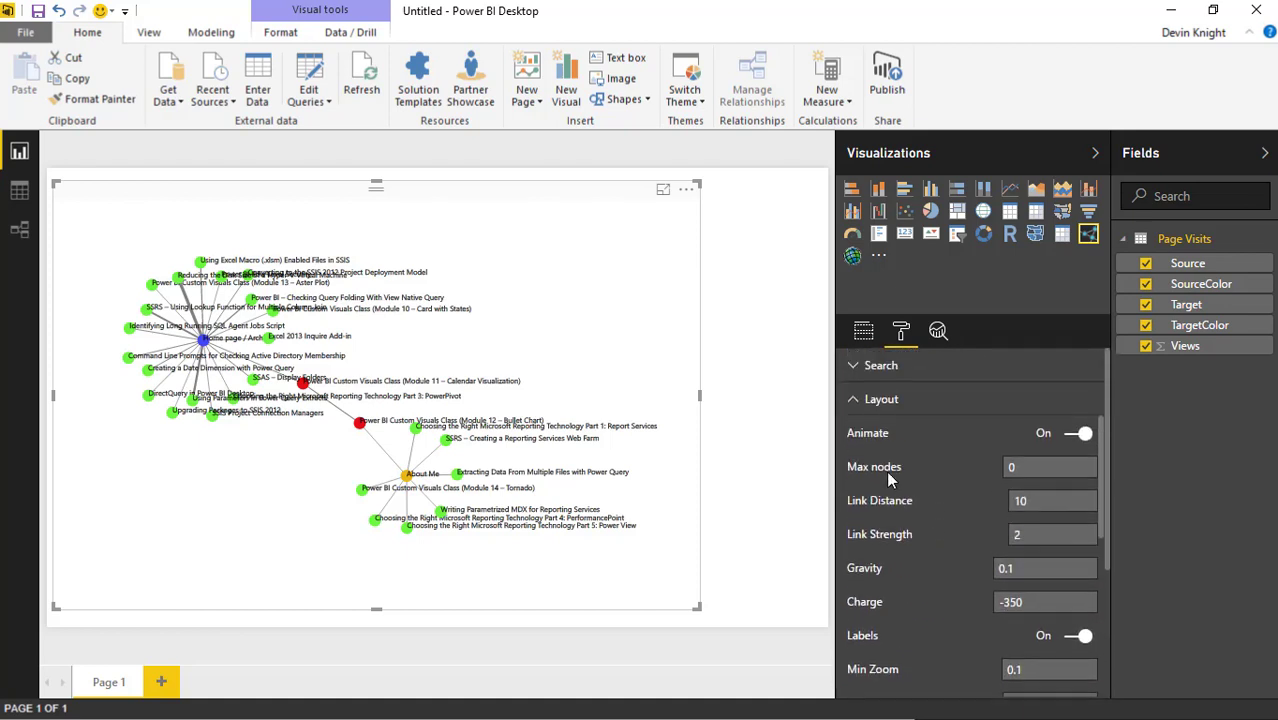
{"action": "left_click", "coordinate": [852, 400]}
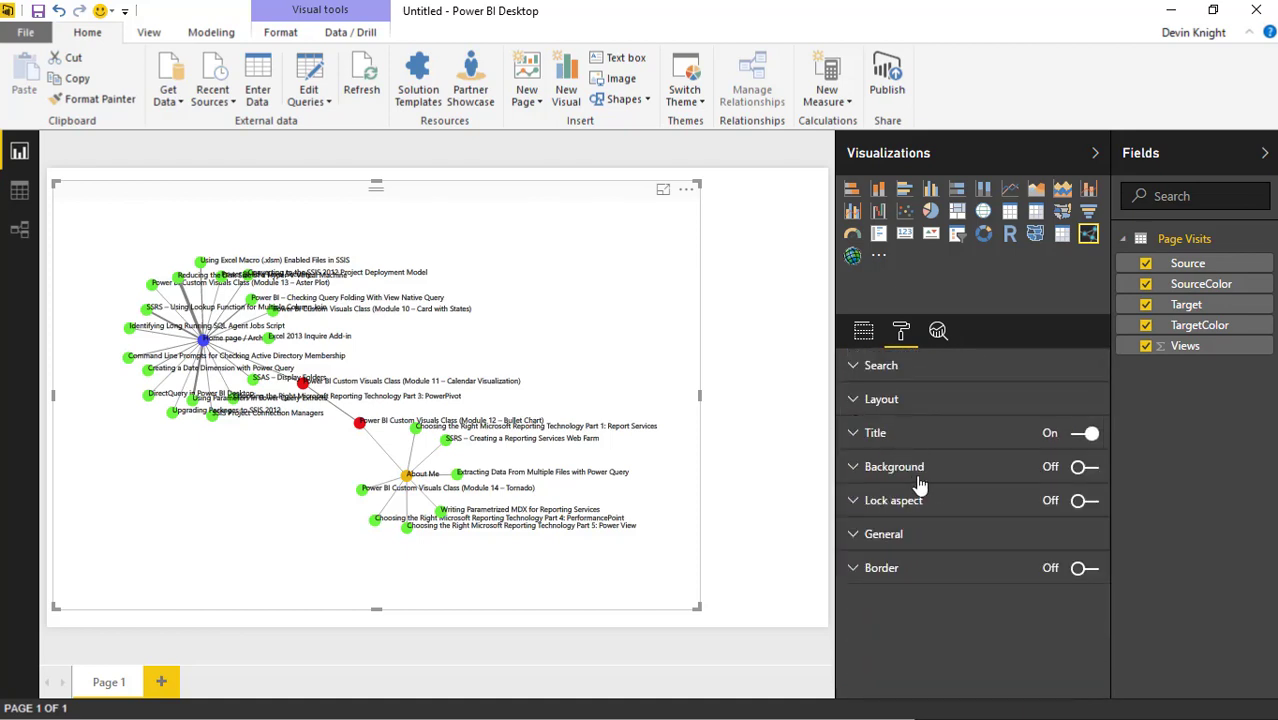